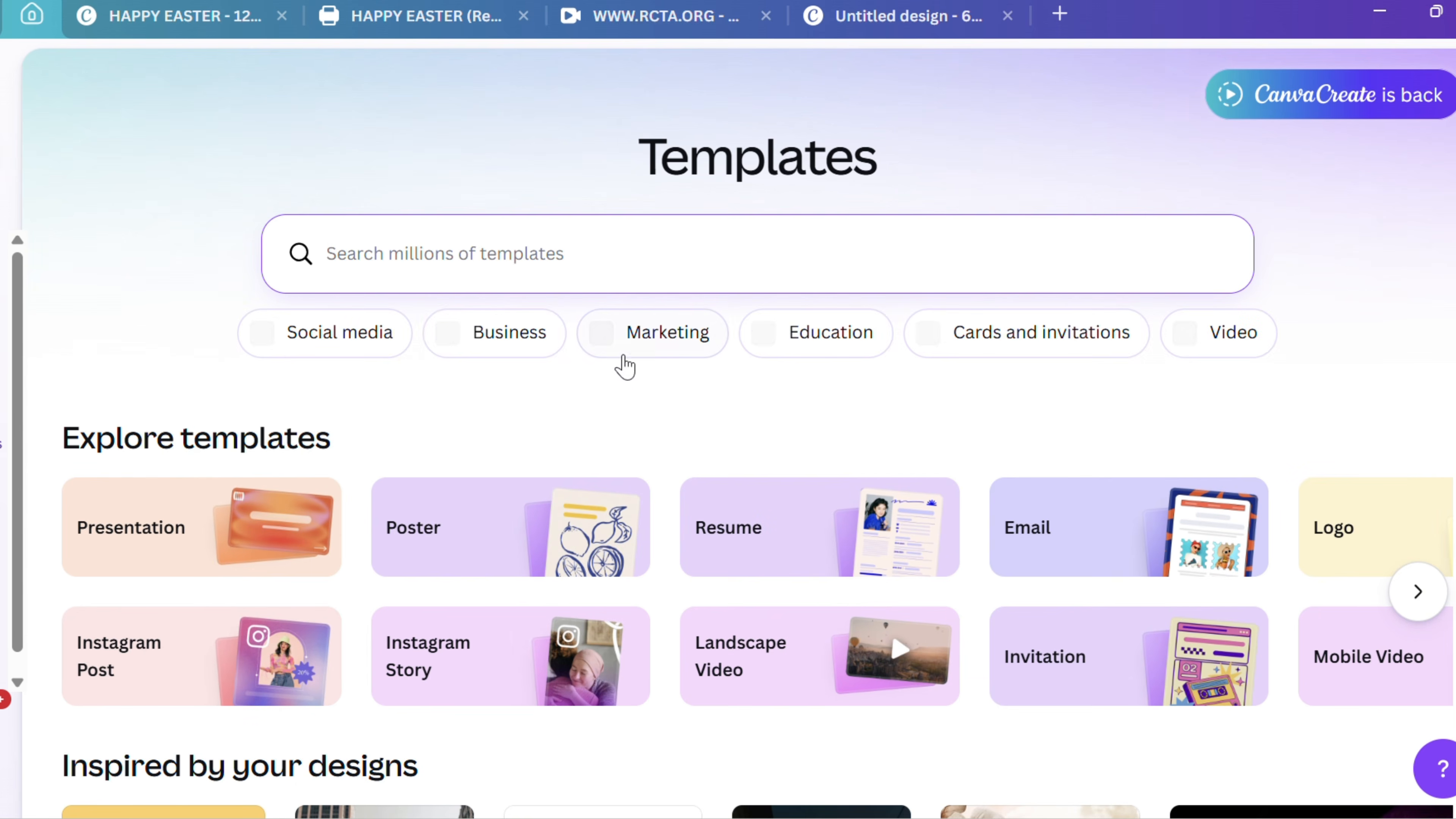
Search the template library for "ebook template" and look through the resulting designs
scroll(618, 391, "down", 2)
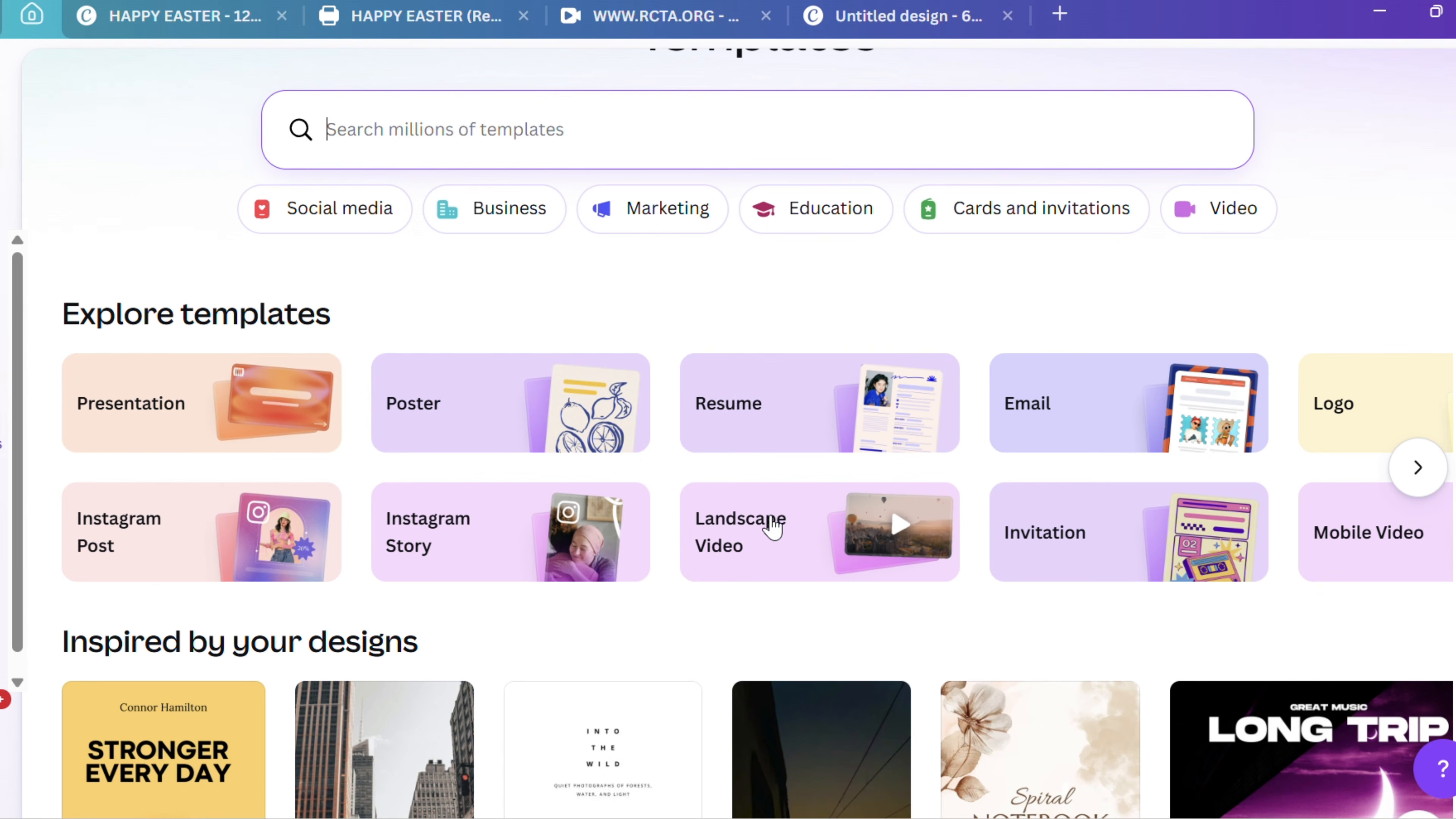
scroll(770, 528, "down", 2)
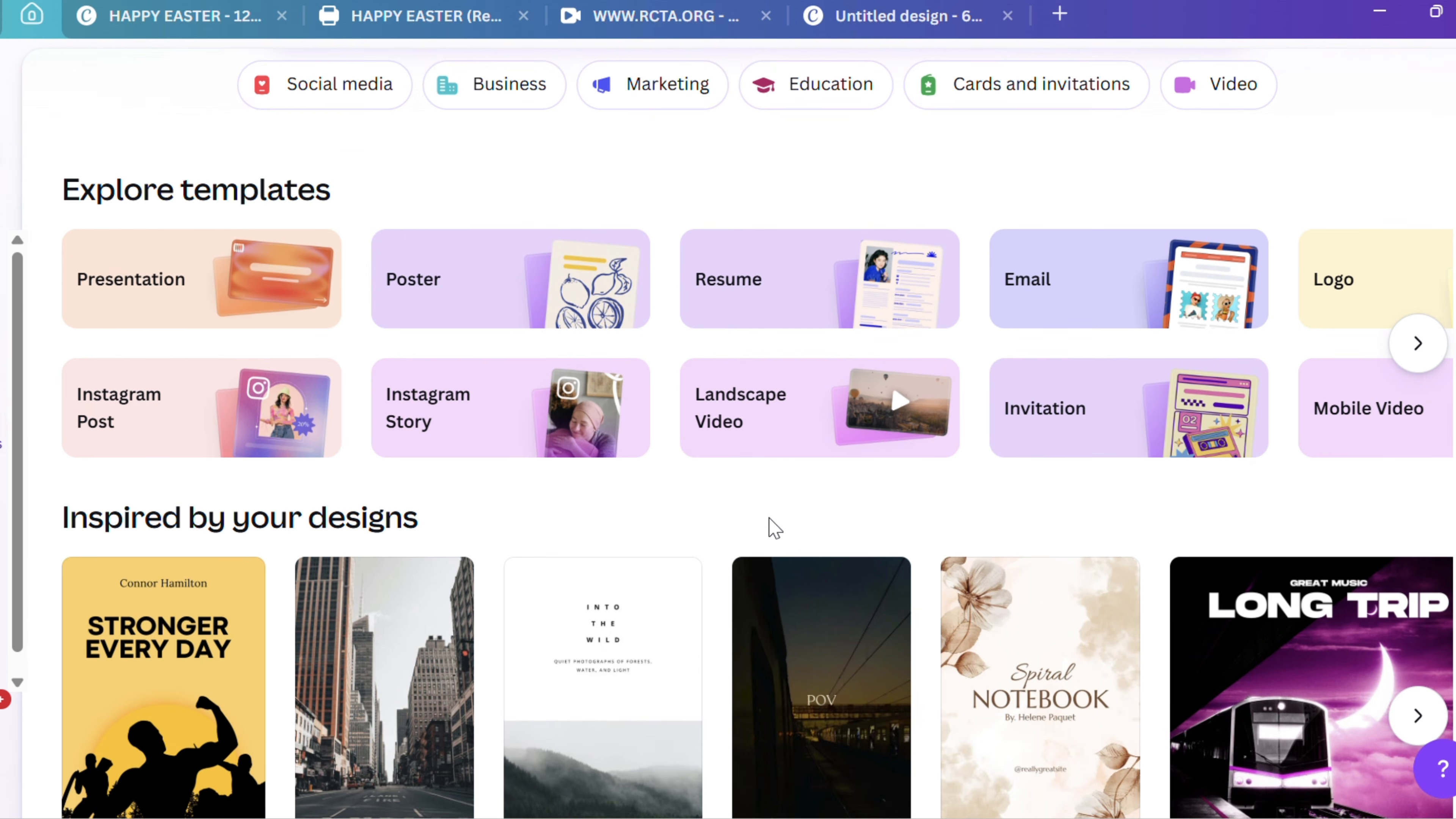
scroll(757, 516, "down", 4)
scroll(742, 504, "up", 8)
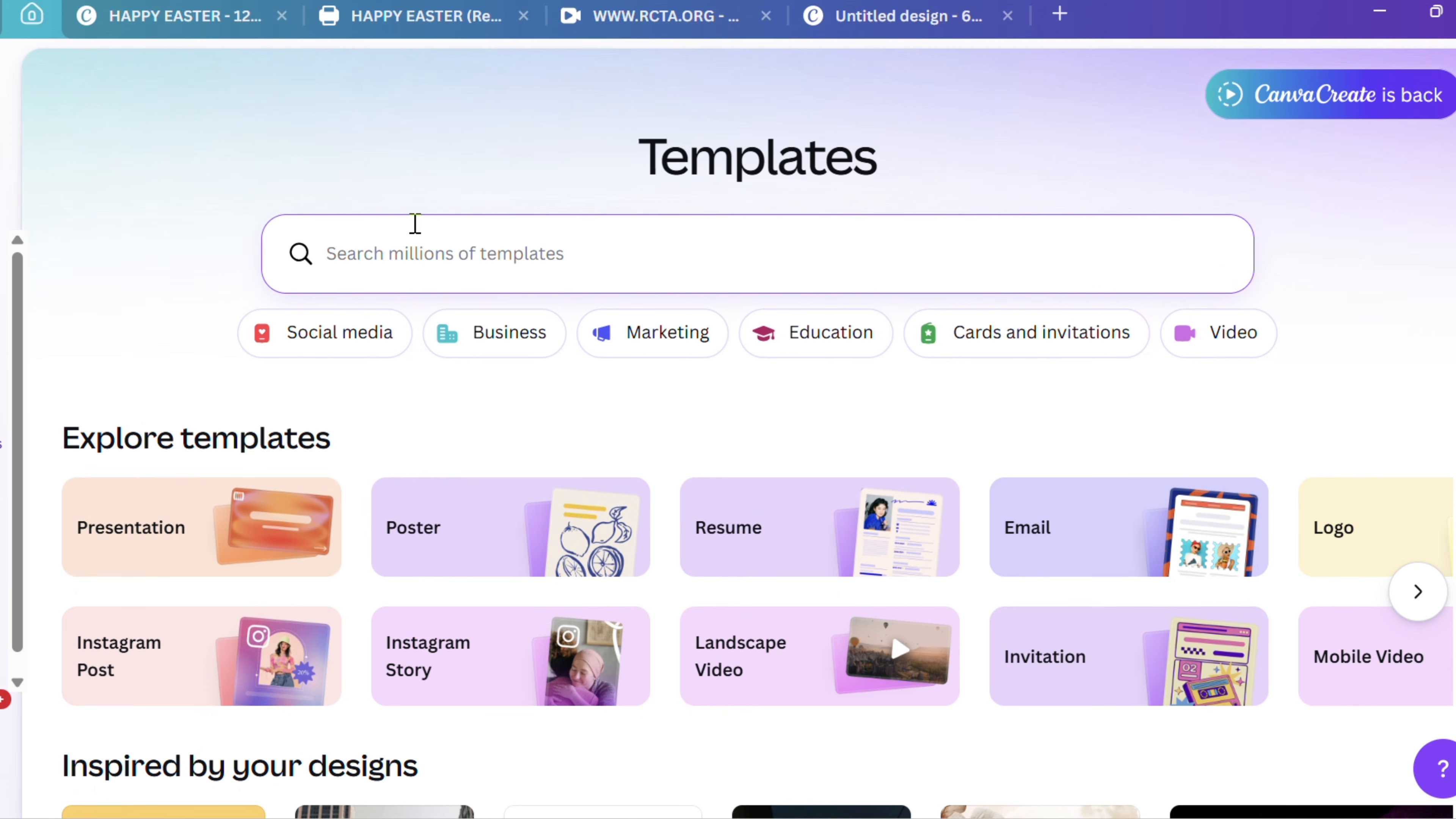
type("Ebook")
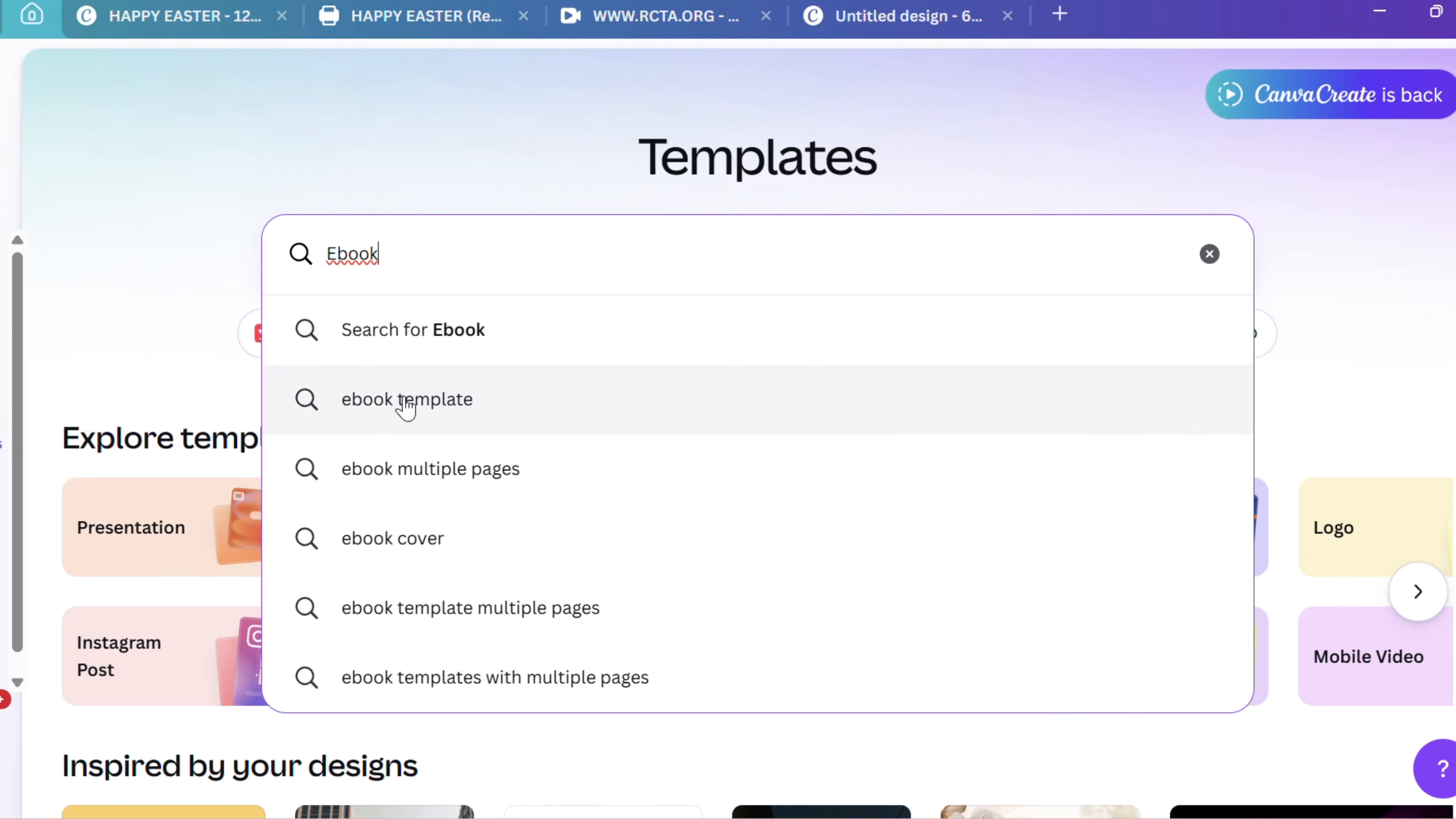
left_click(417, 399)
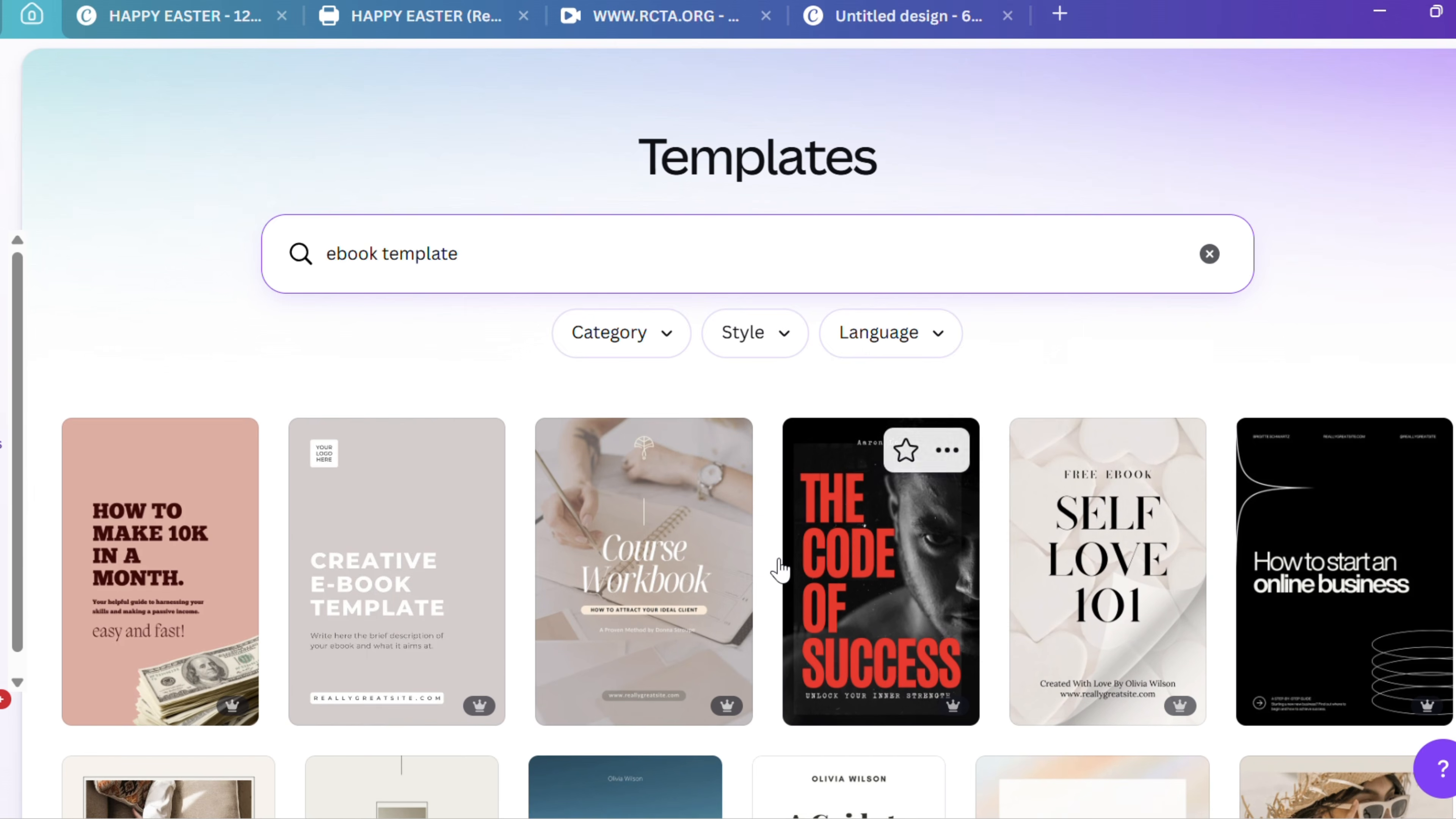
scroll(783, 570, "down", 3)
scroll(788, 562, "down", 10)
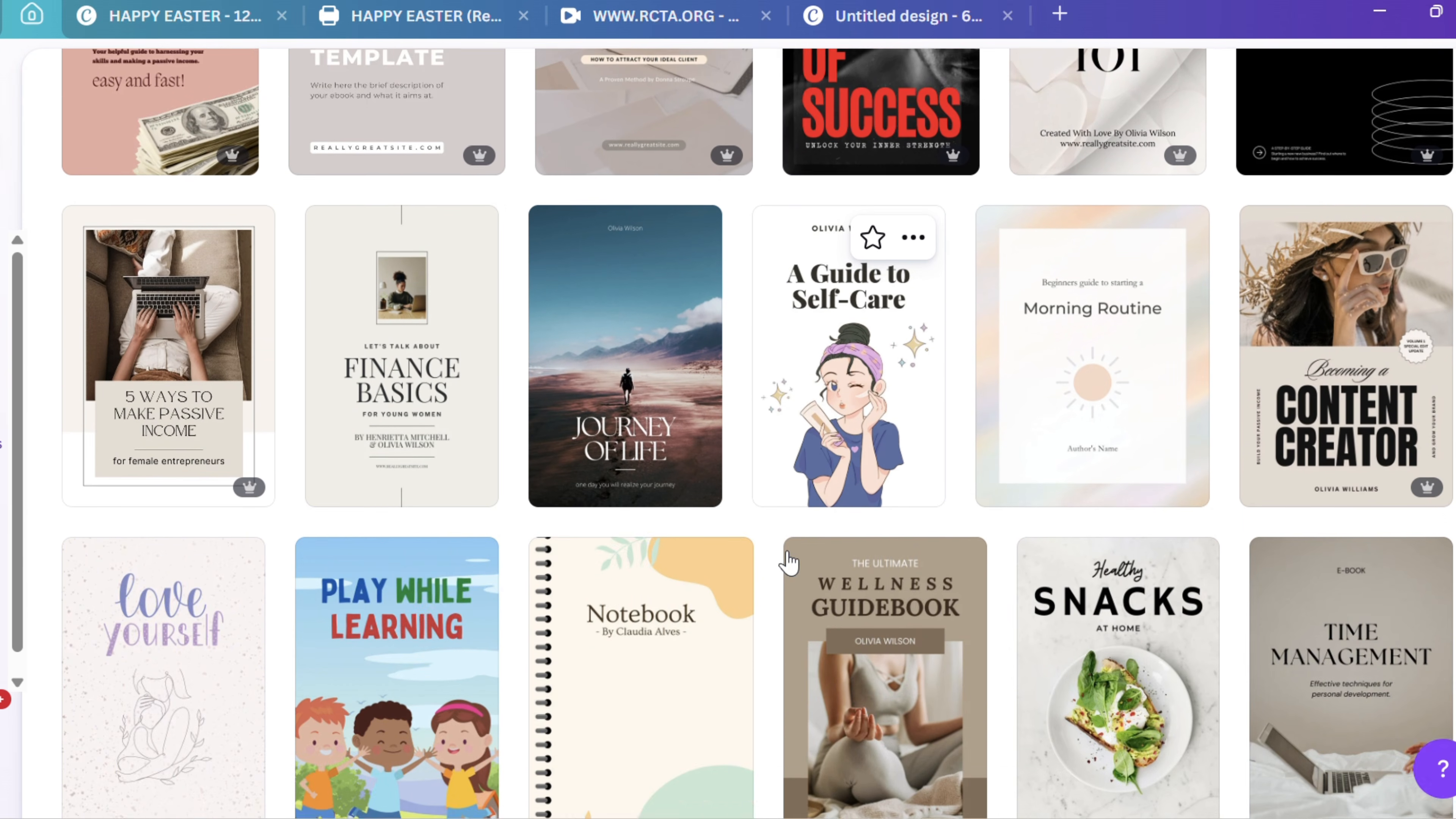
scroll(786, 561, "down", 5)
scroll(780, 559, "up", 18)
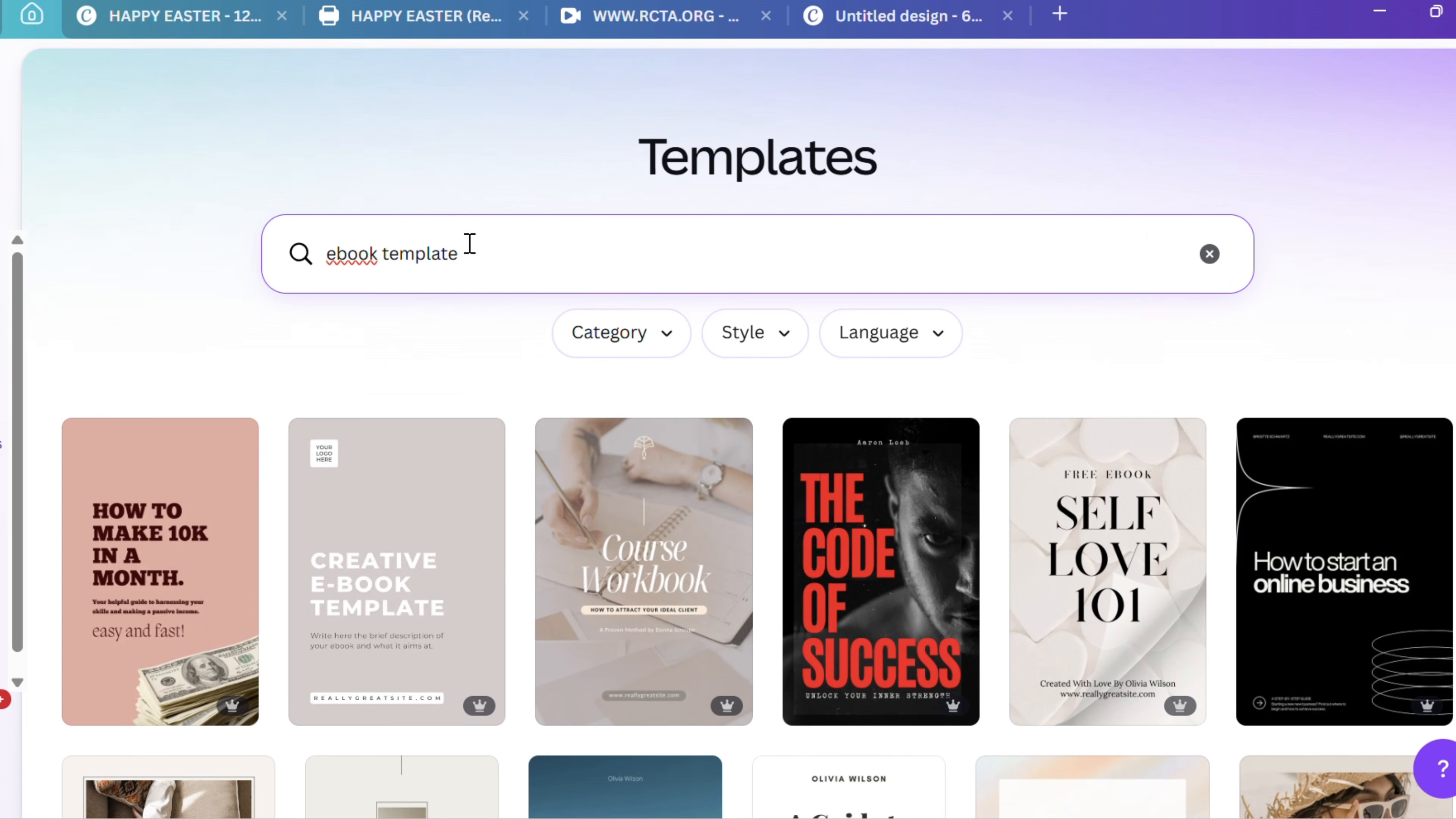
Replace the template search with the suggested term "journal template"
left_click_drag(468, 246, 233, 263)
type("jo")
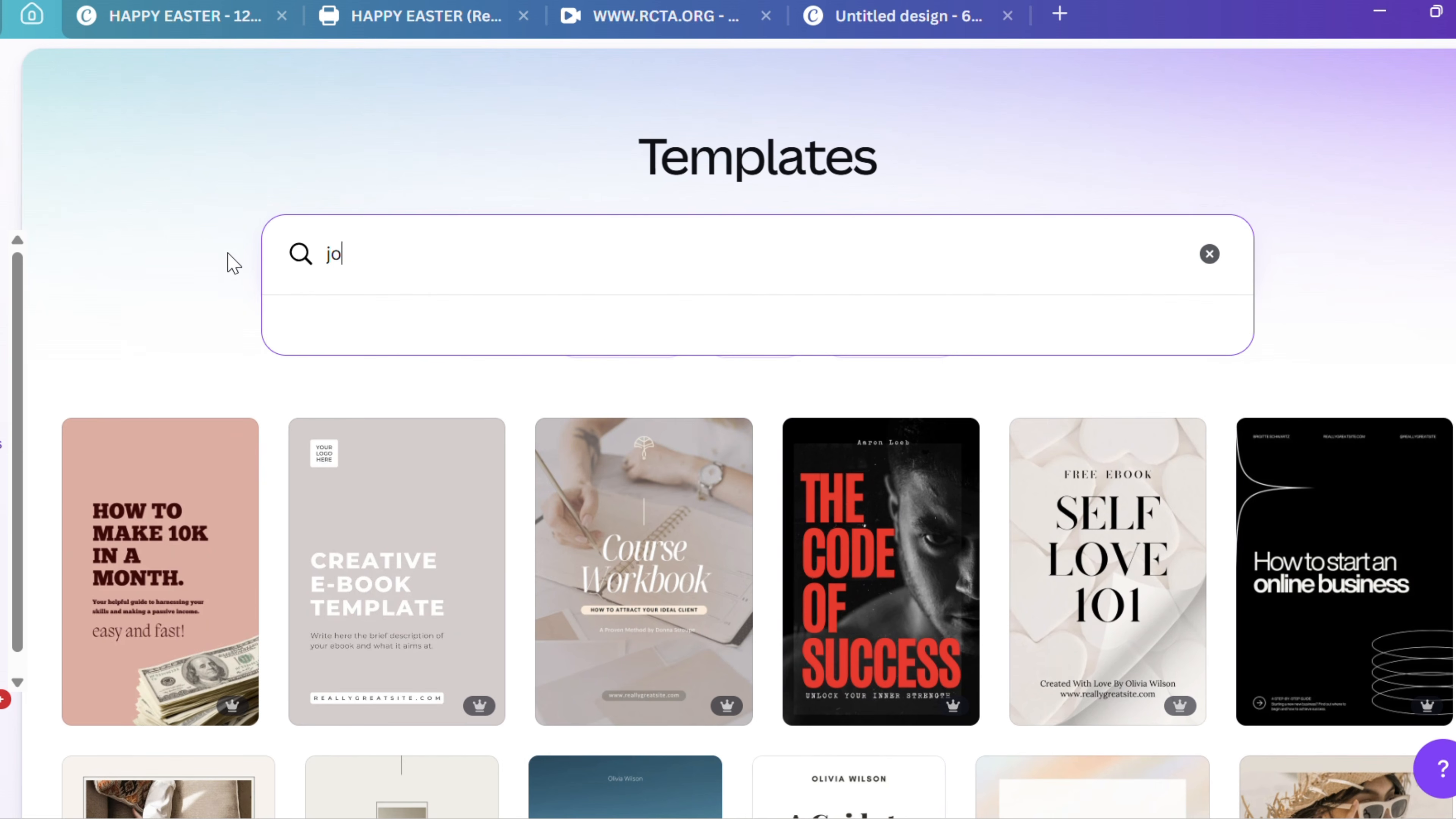
type("urnal")
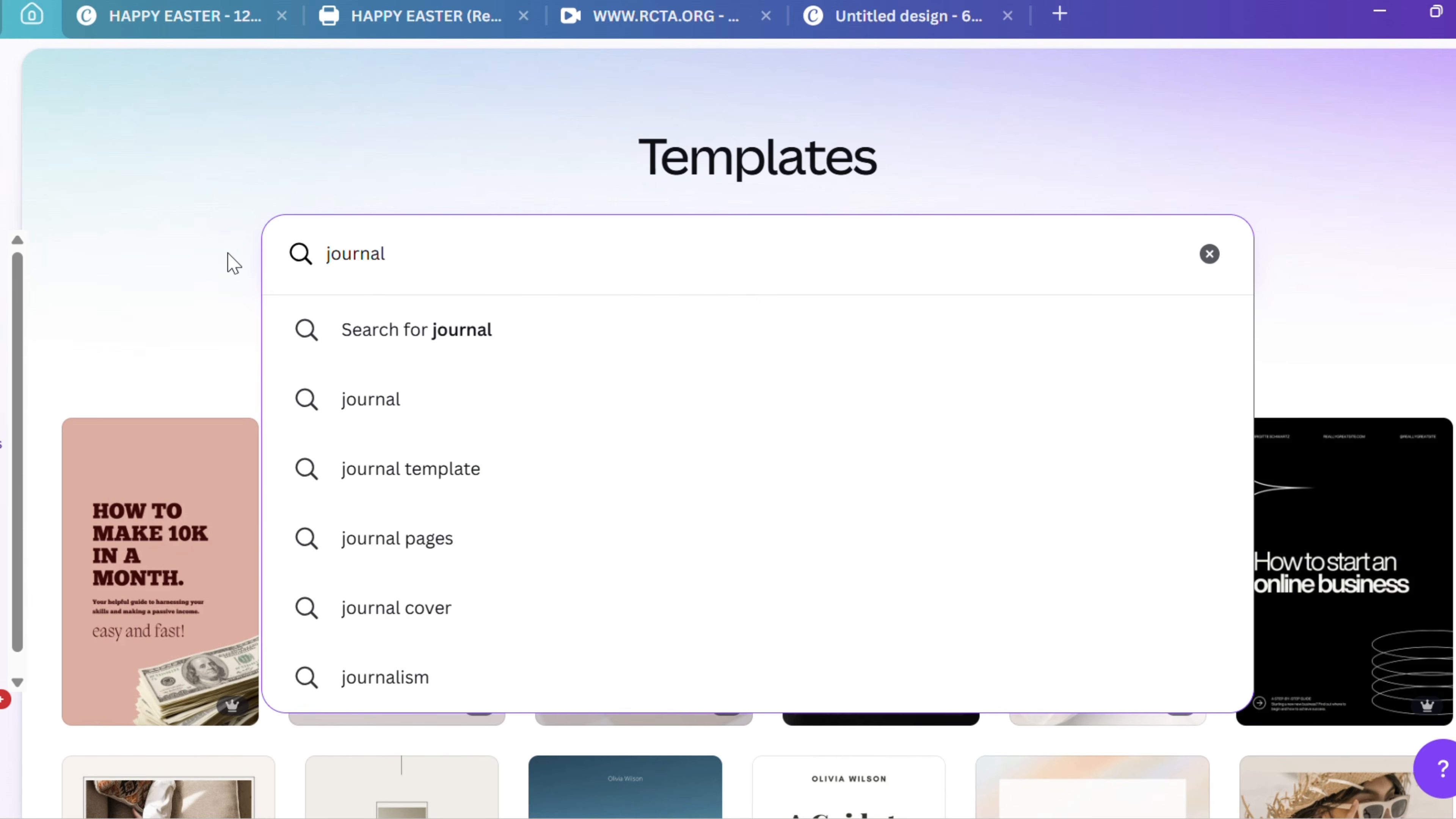
left_click(442, 476)
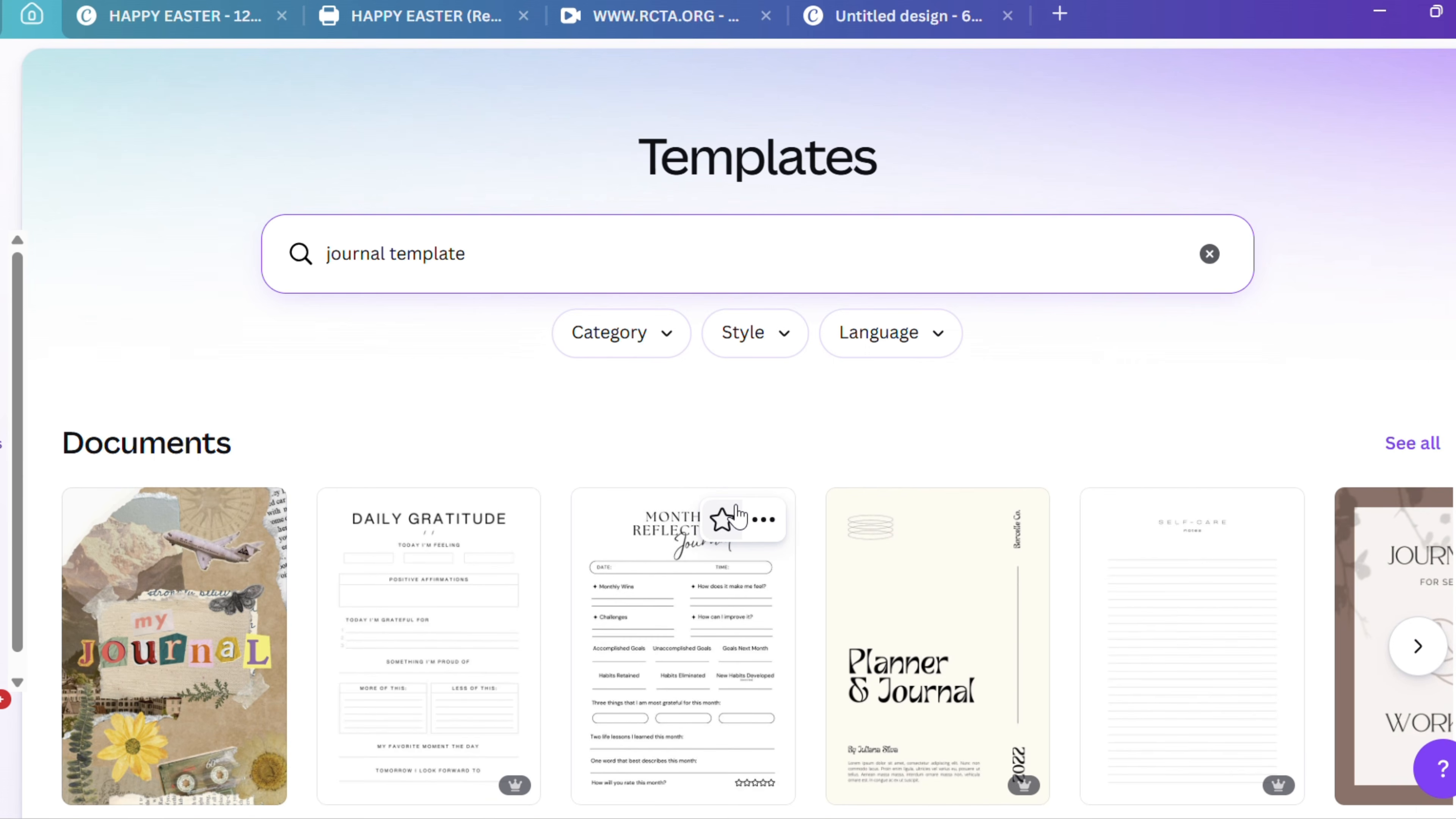
Find the Brown Vintage Daily Journal A4 Document template among the journal designs and open it for customizing
scroll(736, 516, "down", 10)
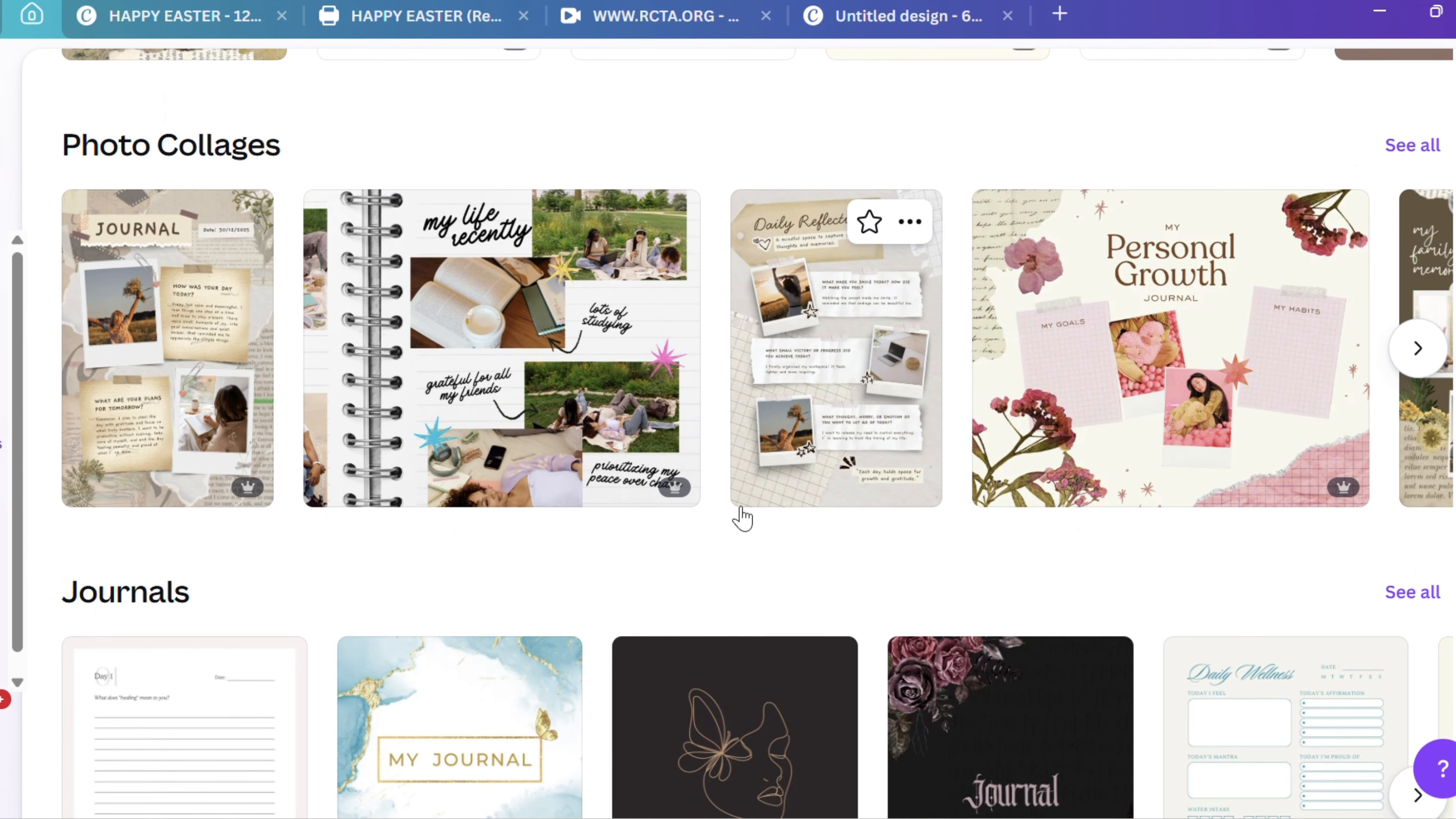
scroll(741, 518, "down", 8)
scroll(742, 520, "down", 4)
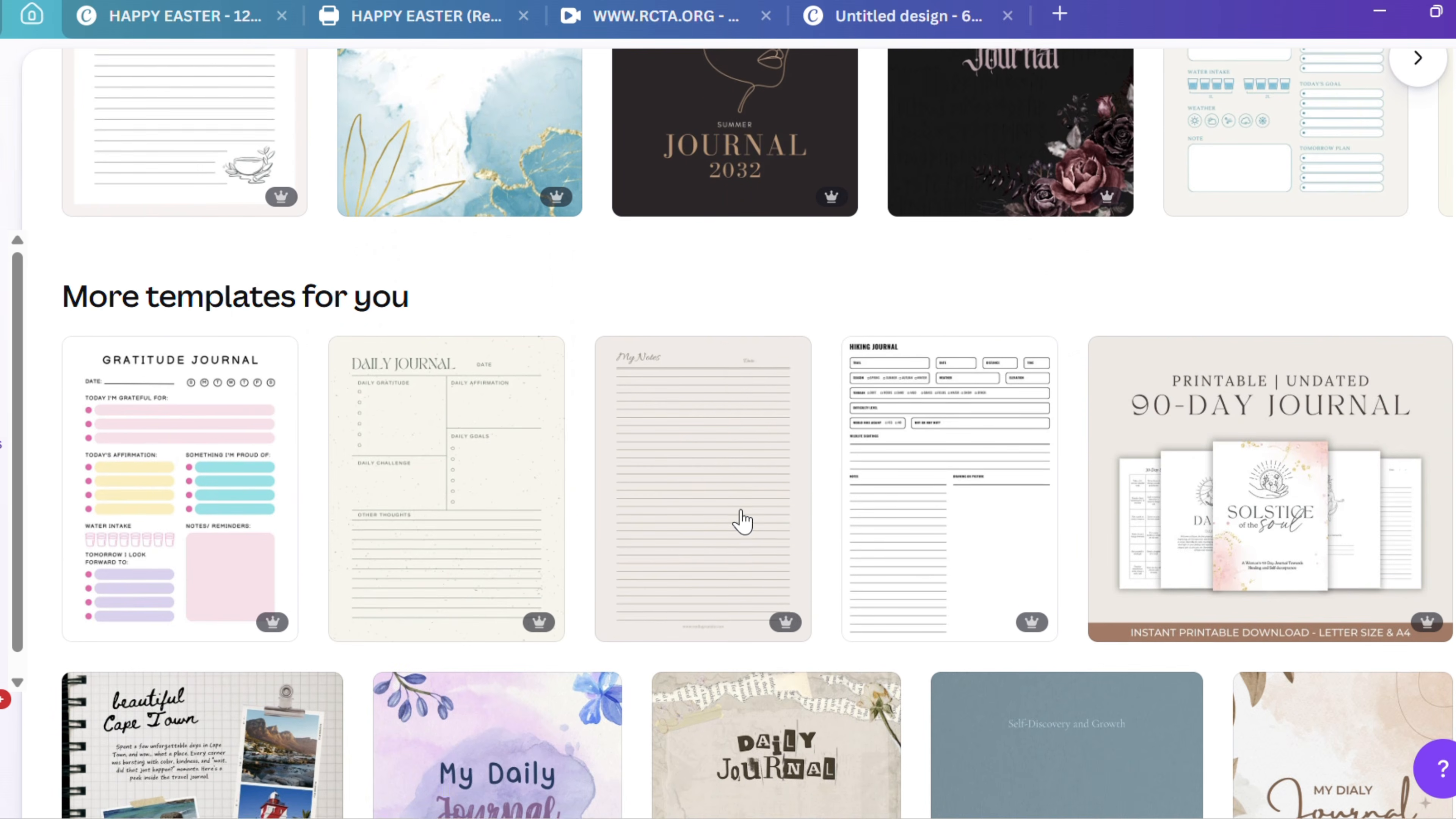
scroll(743, 521, "down", 7)
scroll(743, 520, "down", 4)
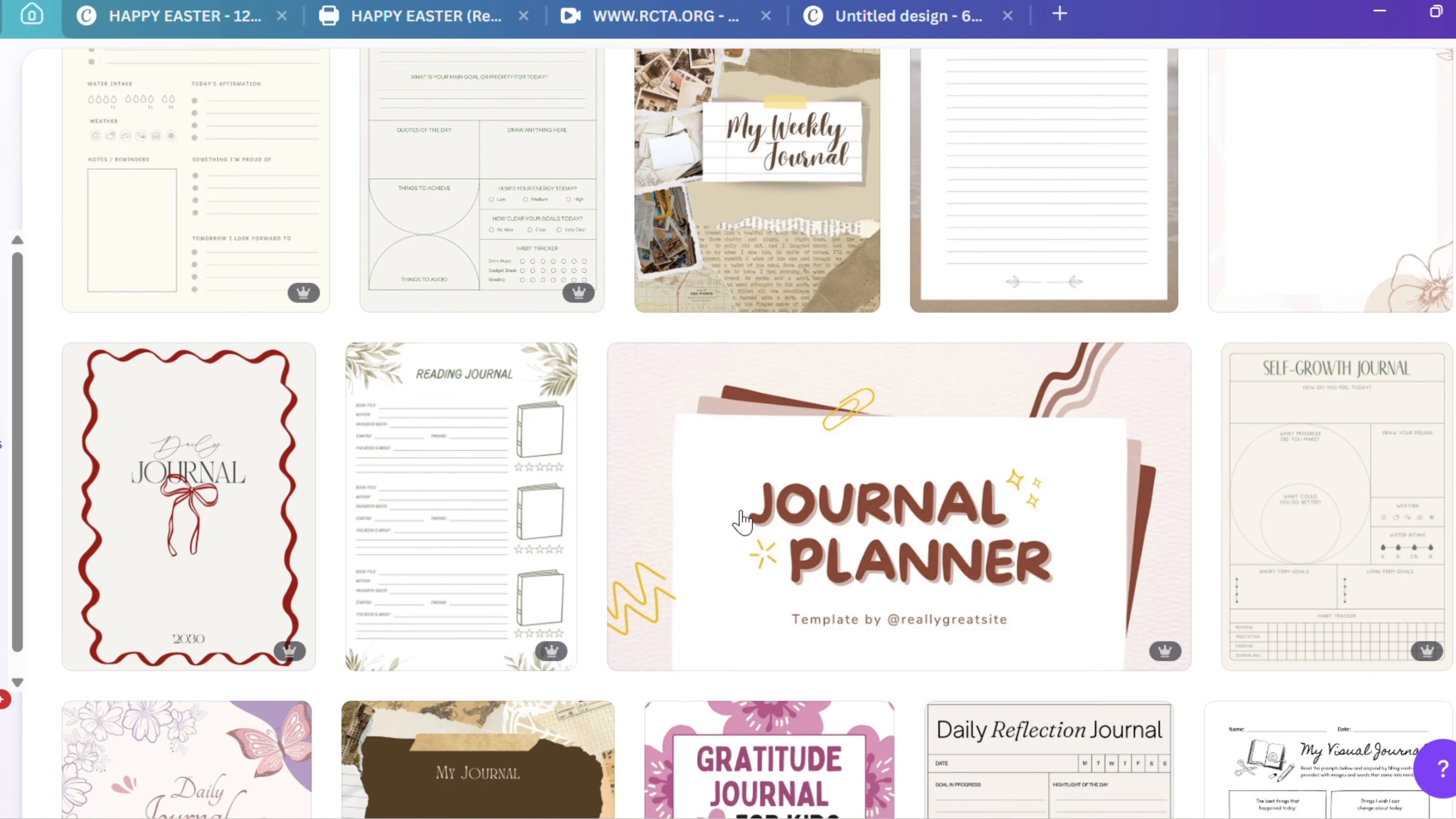
scroll(742, 520, "down", 10)
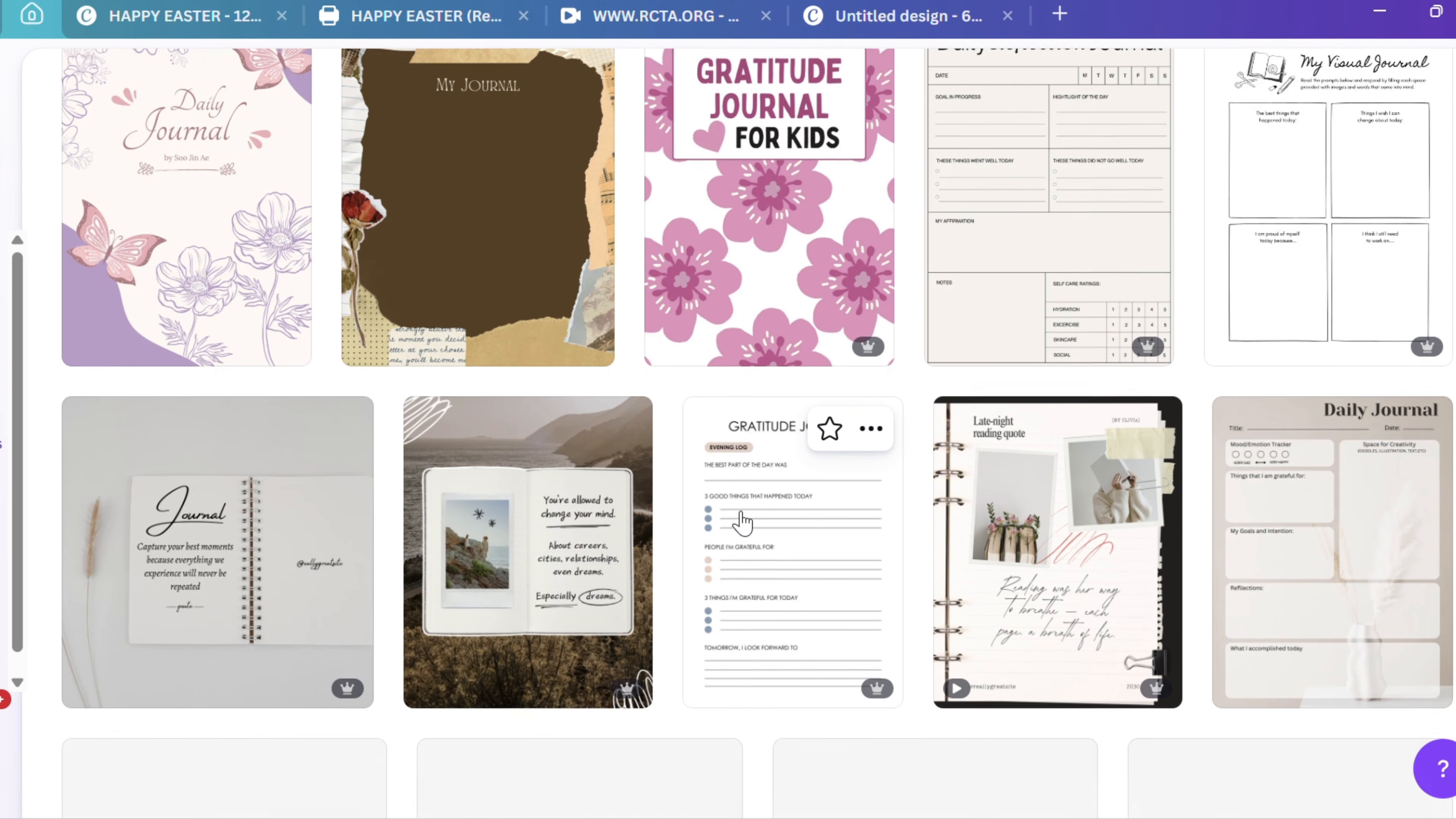
scroll(743, 521, "down", 5)
scroll(743, 522, "down", 4)
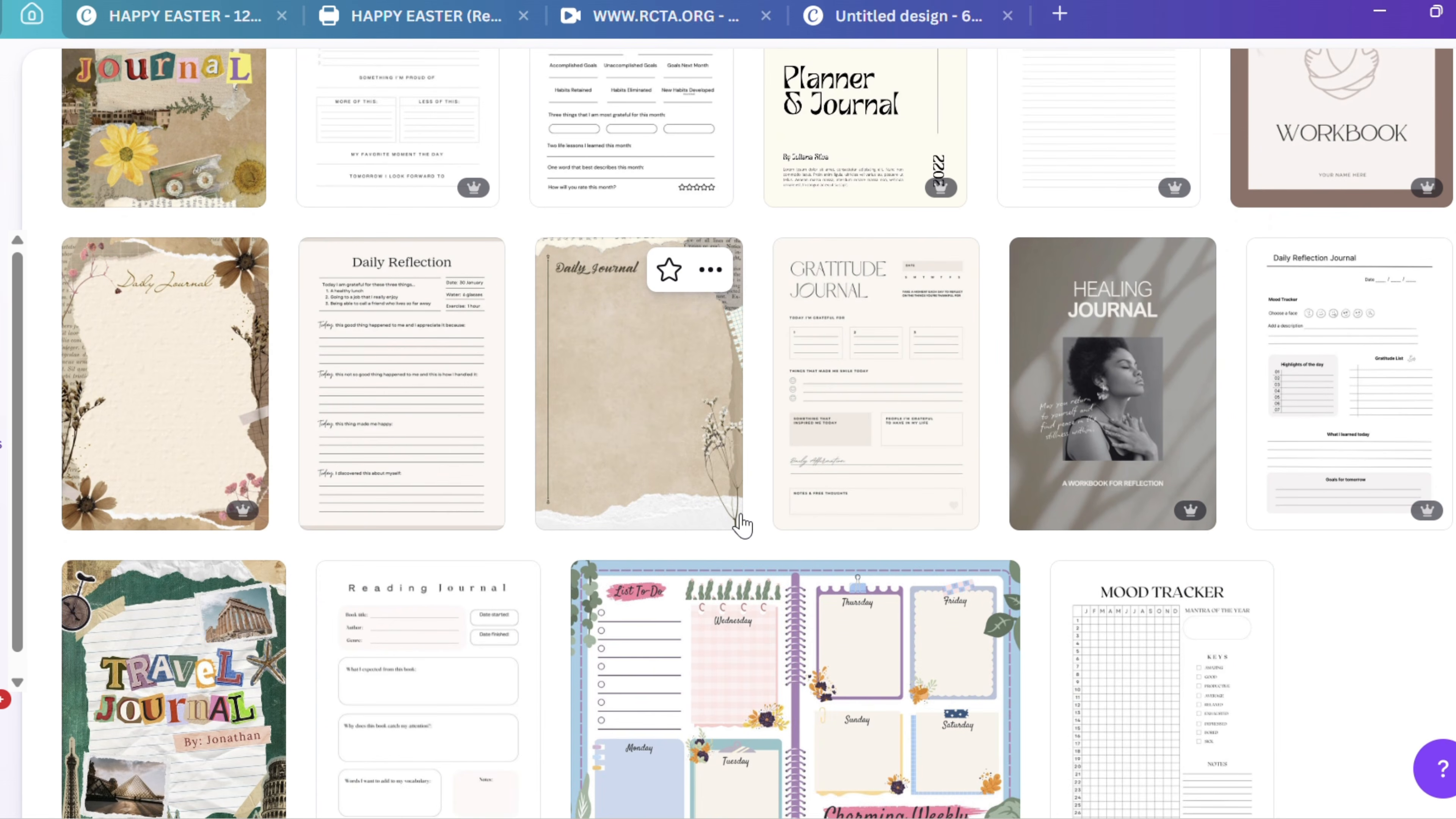
scroll(742, 522, "down", 10)
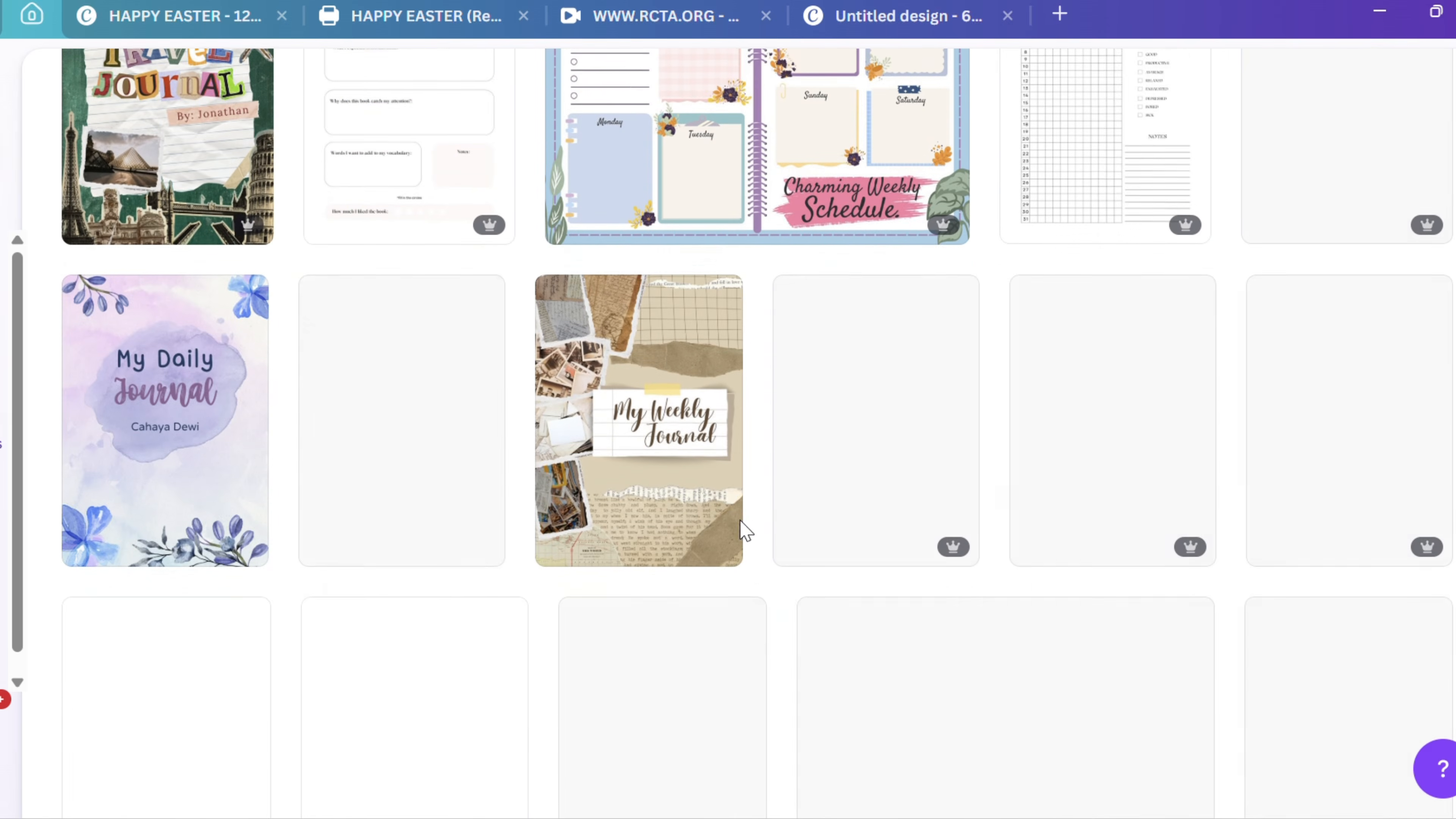
scroll(744, 531, "down", 6)
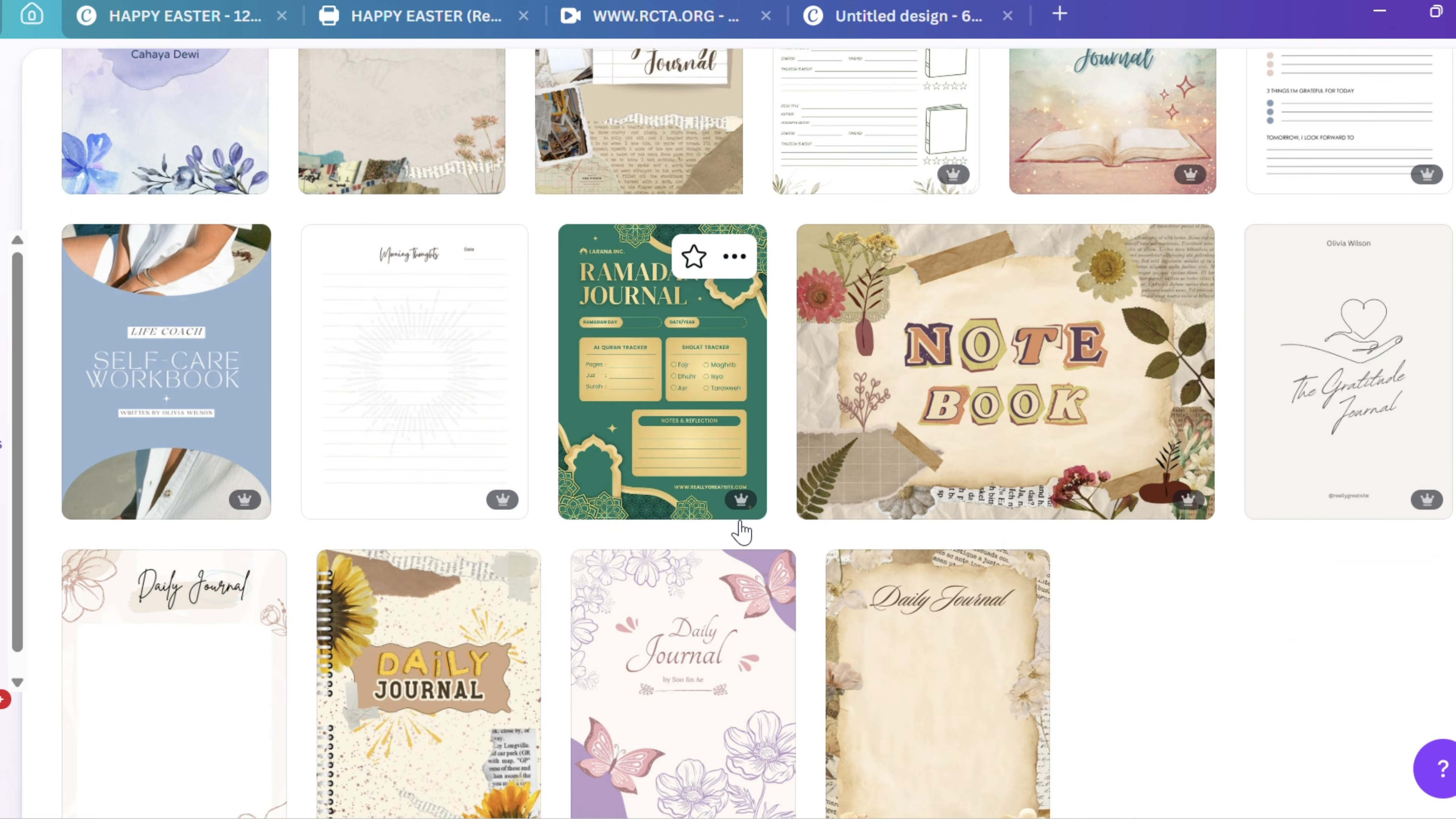
scroll(742, 533, "down", 3)
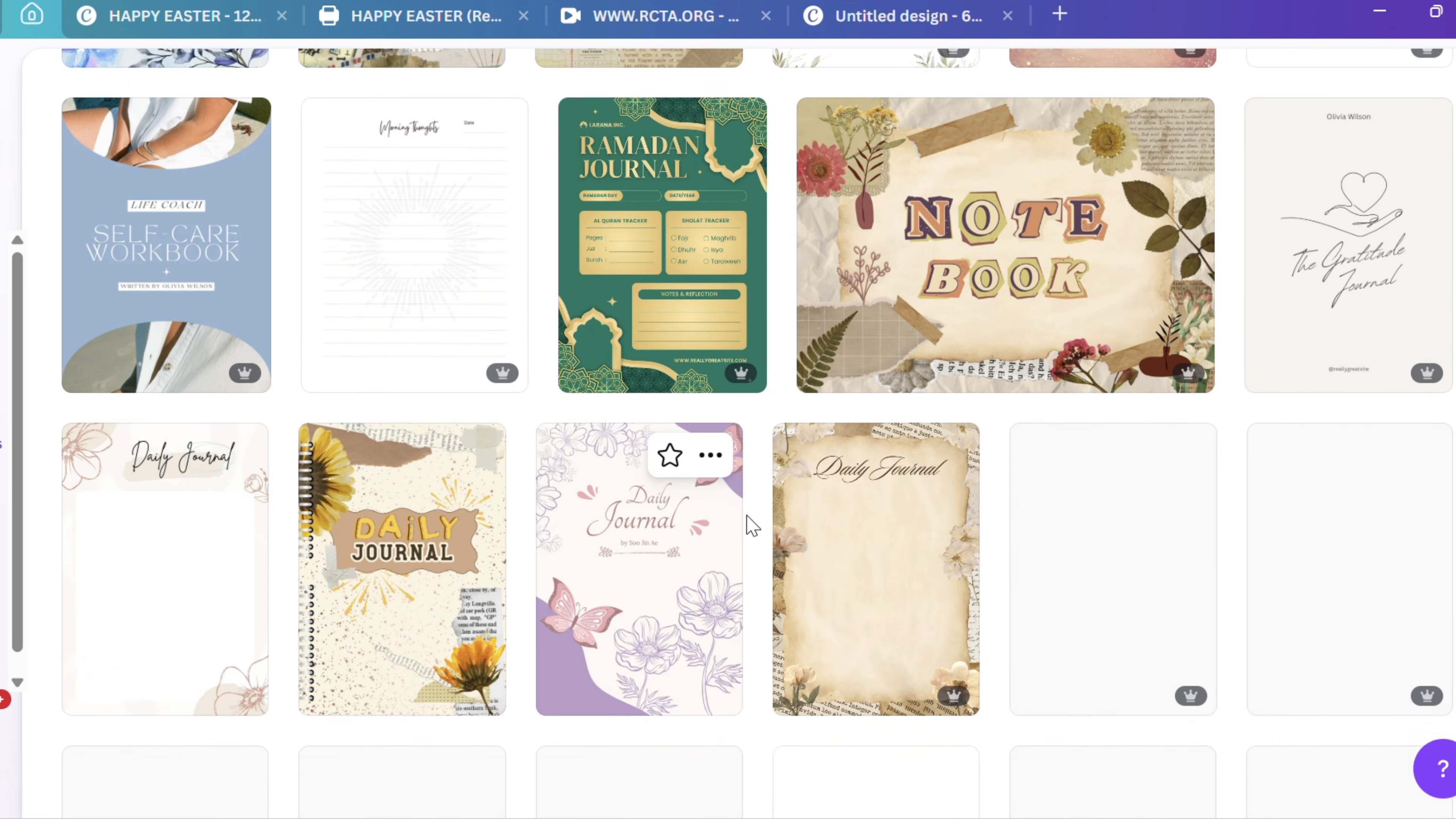
scroll(751, 525, "down", 2)
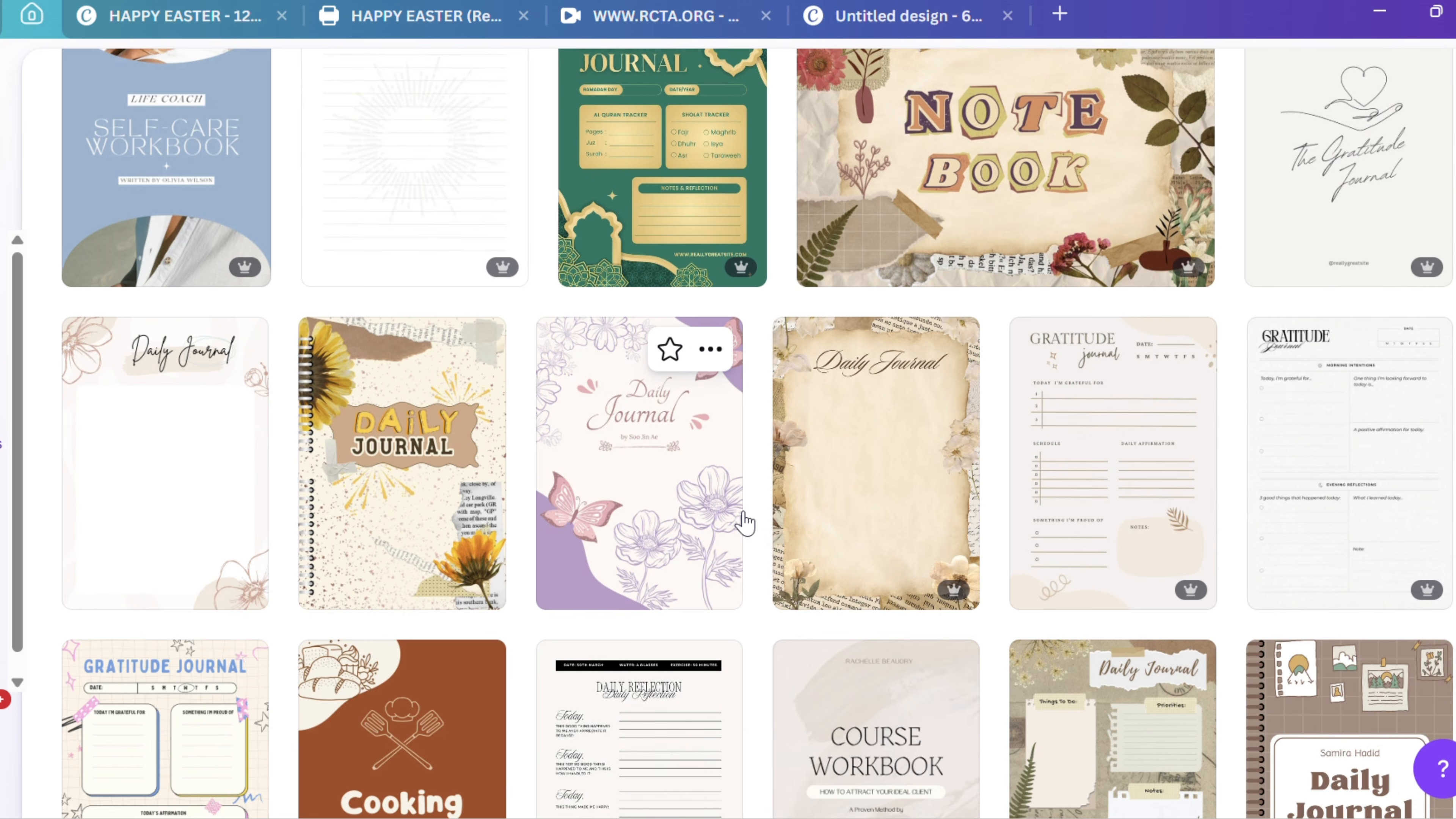
scroll(744, 522, "down", 2)
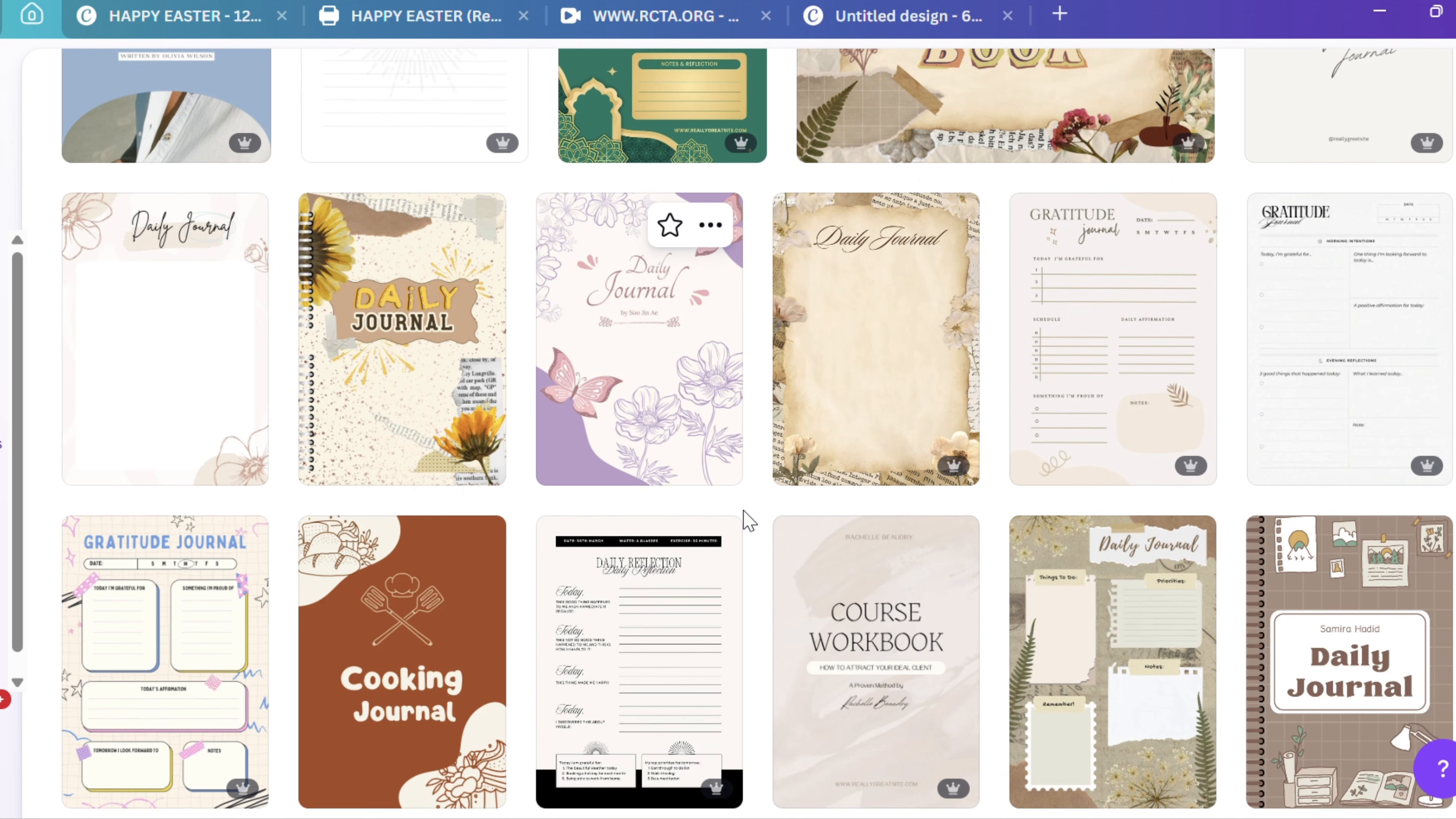
left_click(889, 388)
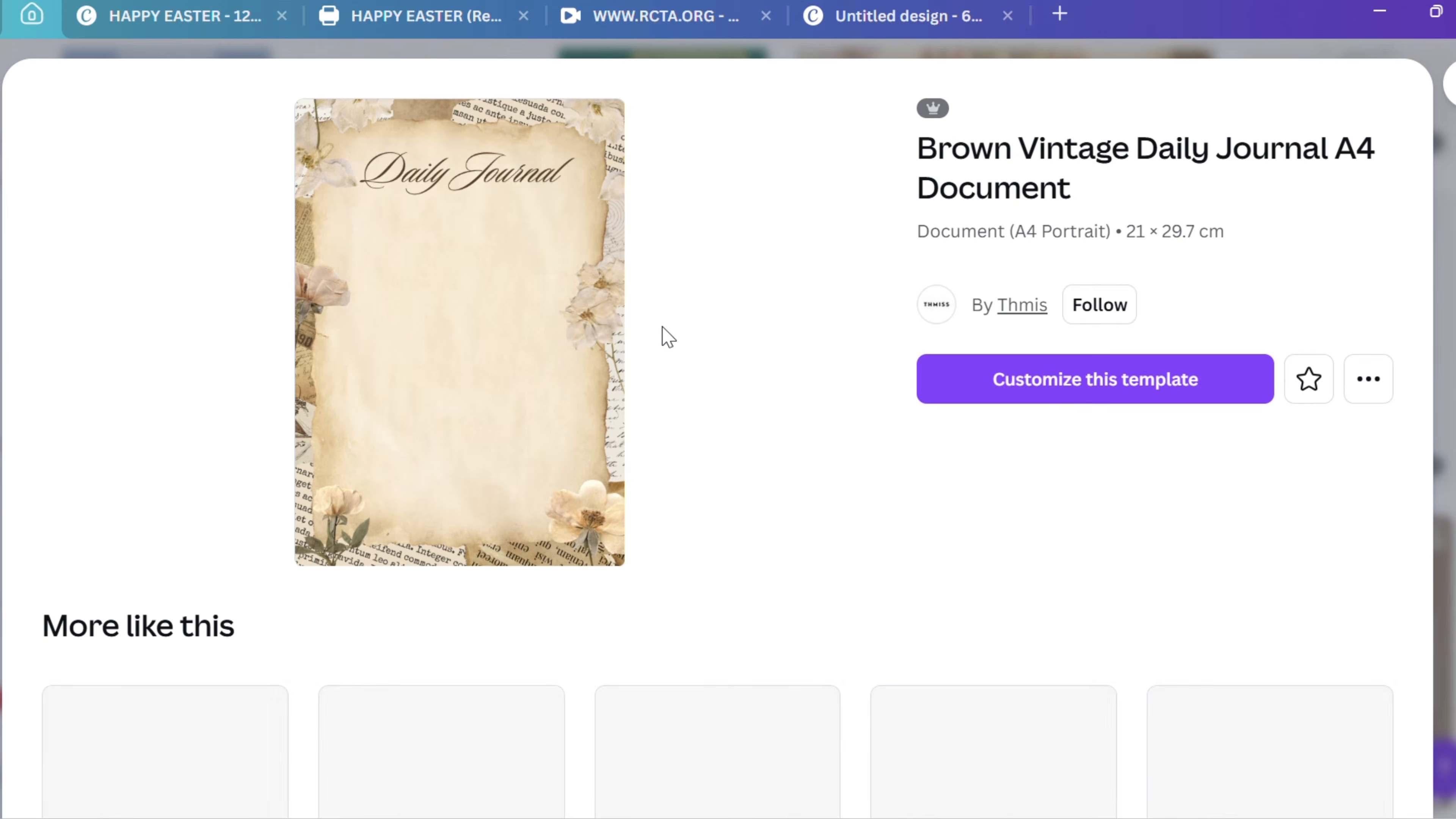
left_click(1096, 402)
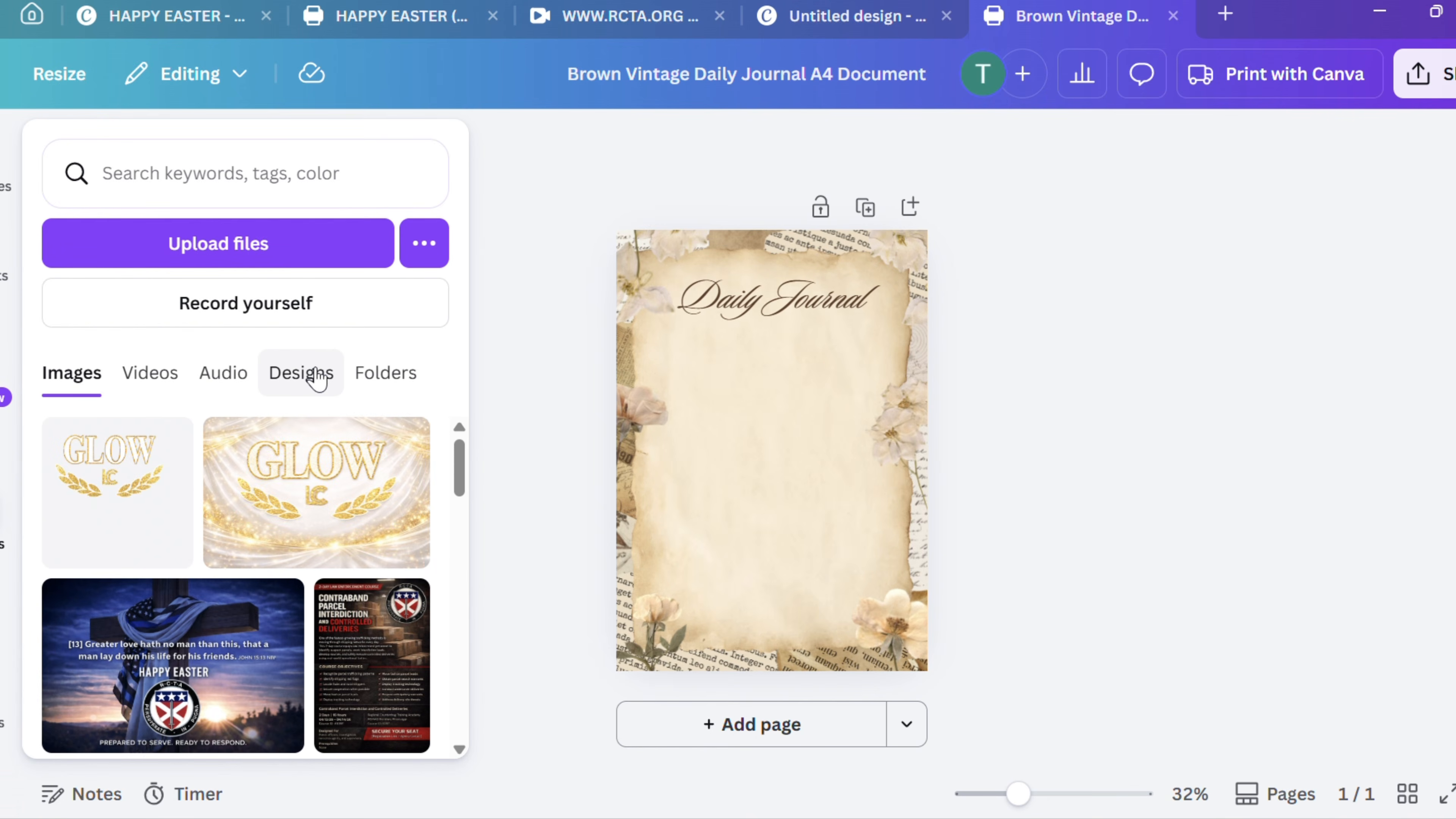
Add the uploaded image of the seated woman in the mustard off-shoulder sweater to the journal page and select it
scroll(320, 456, "down", 15)
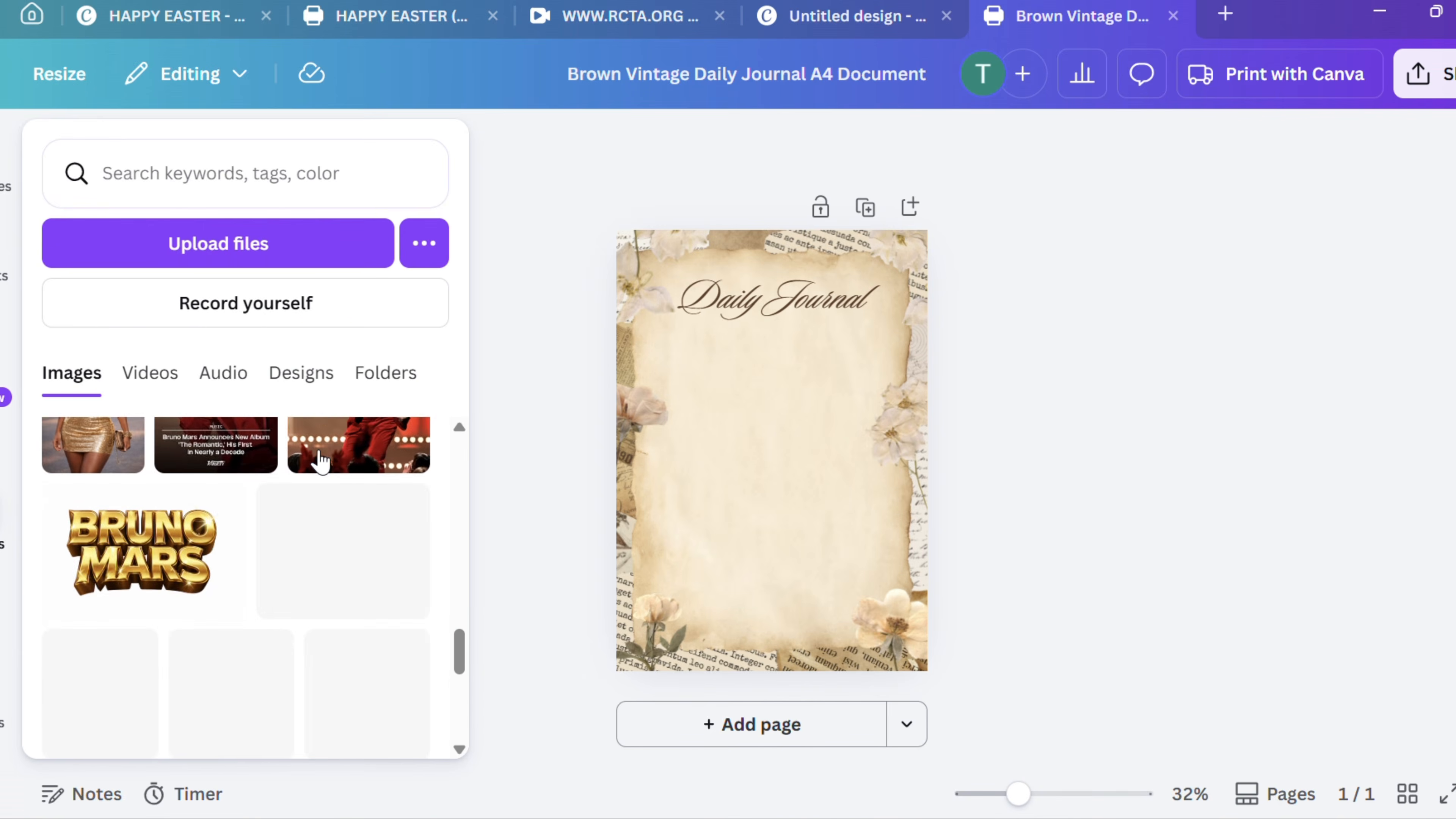
scroll(320, 459, "down", 10)
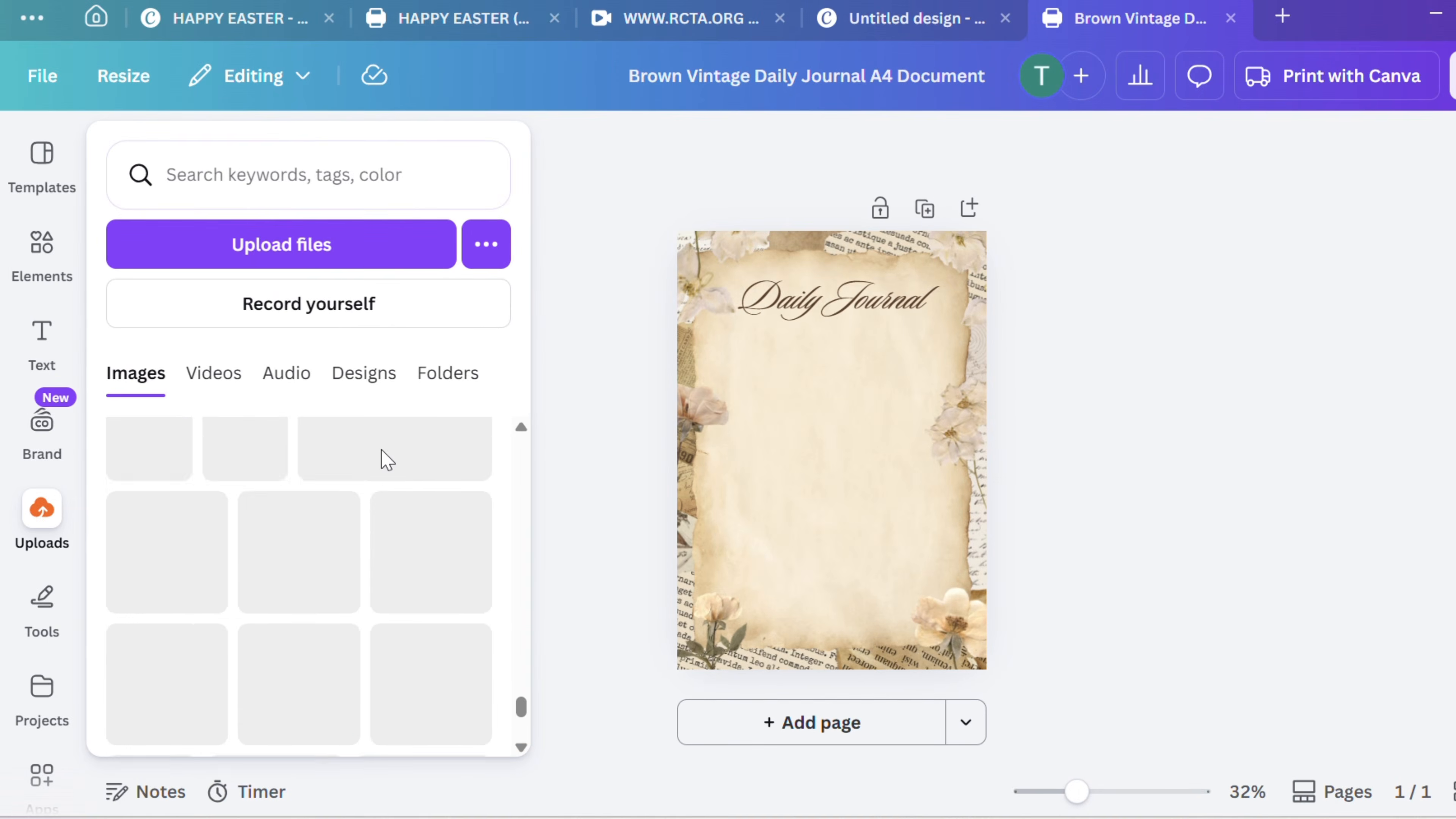
scroll(382, 450, "down", 6)
scroll(382, 450, "up", 5)
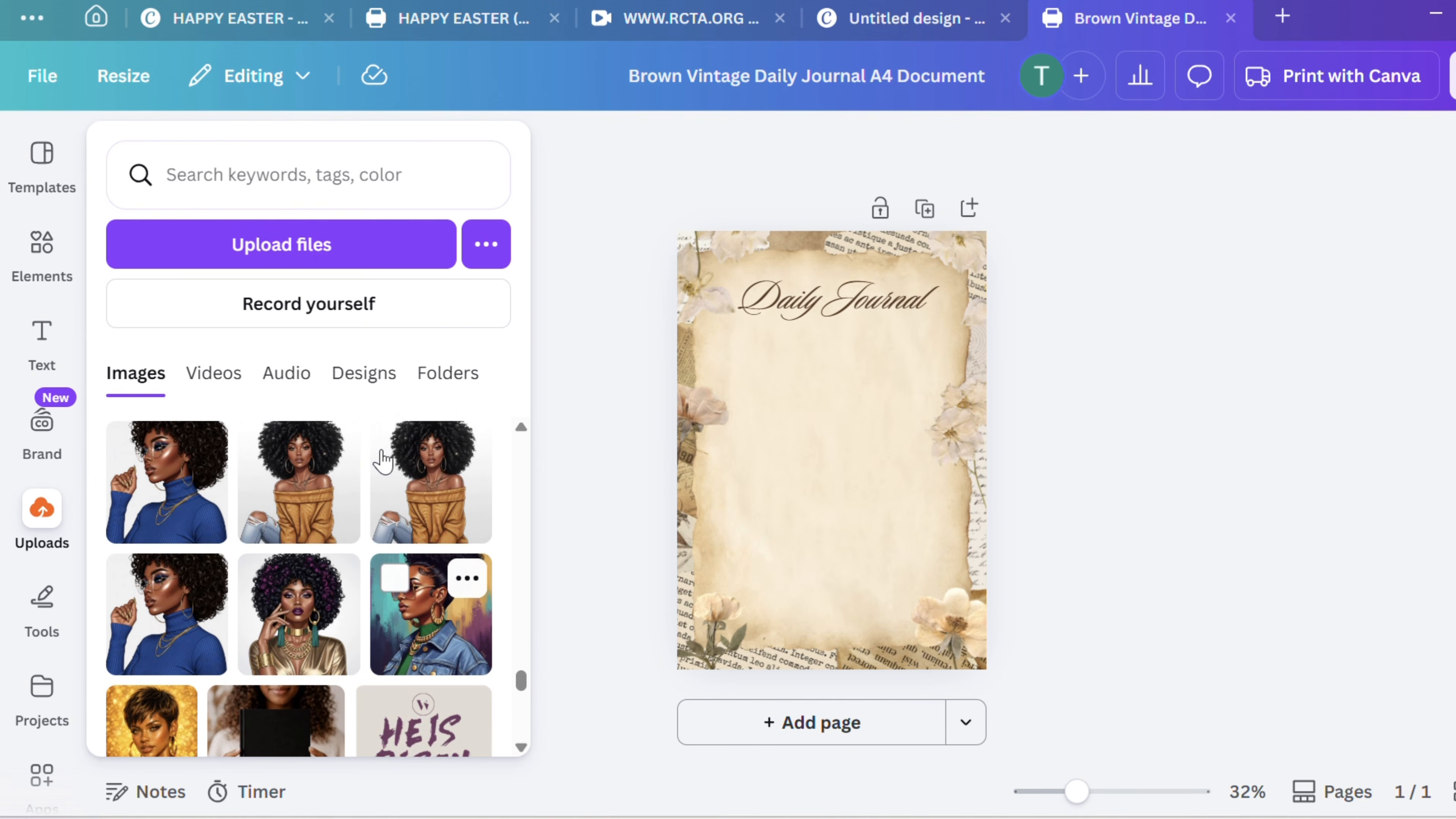
scroll(383, 461, "down", 5)
scroll(383, 461, "up", 5)
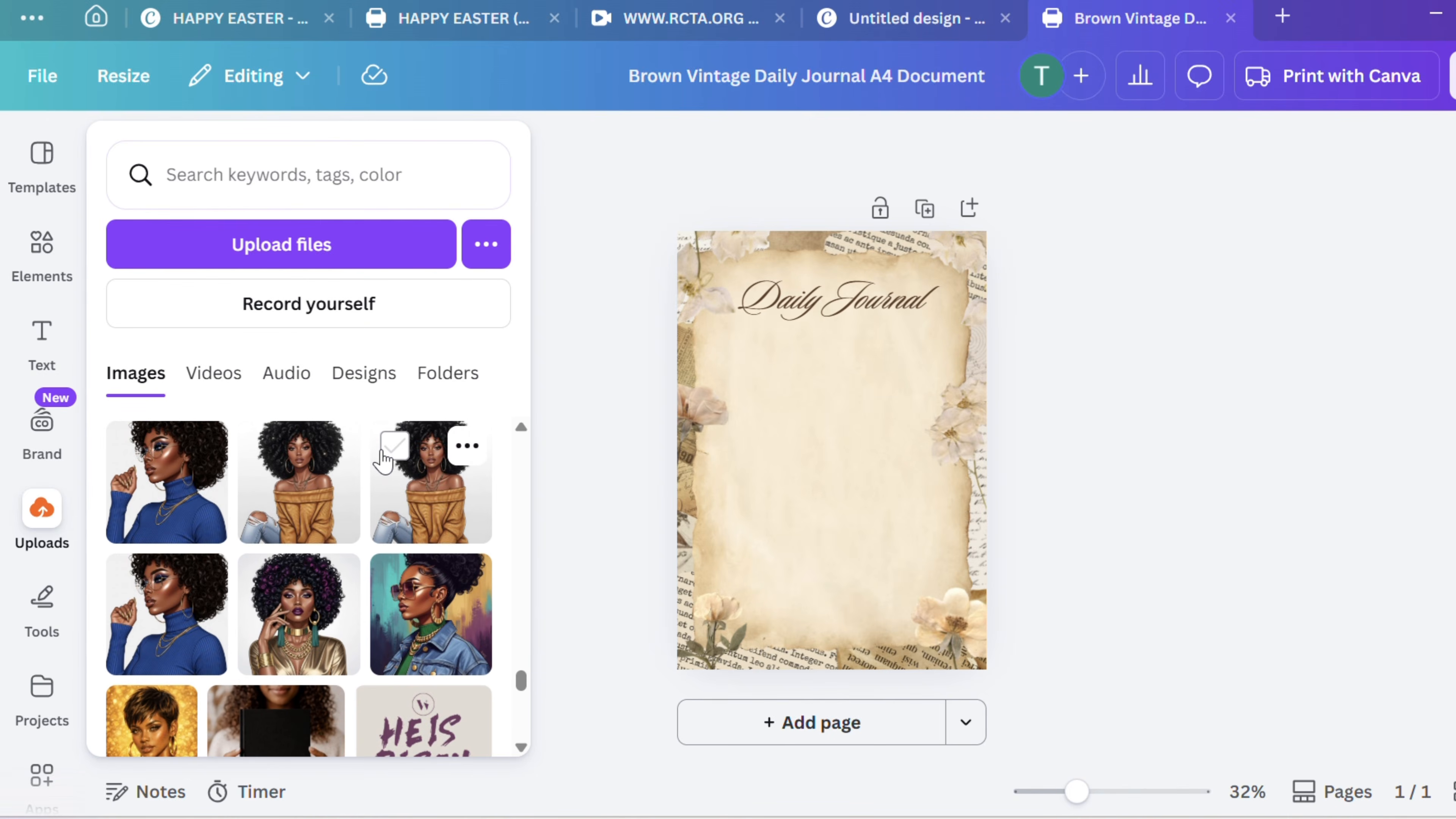
left_click(302, 508)
left_click(880, 410)
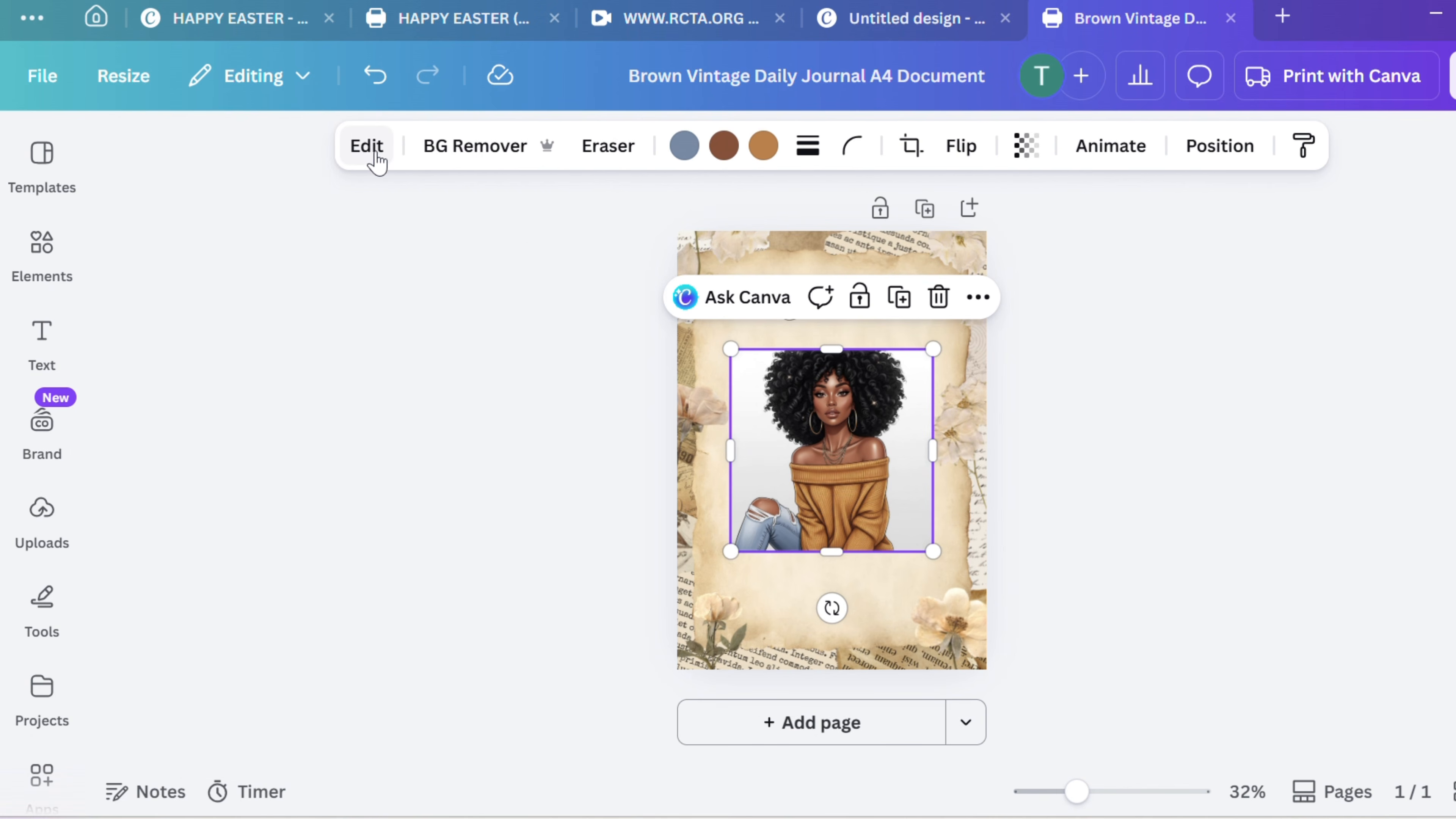
Use Magic Expand with the Freeform size to extend the woman's image upward to just below the Daily Journal title
left_click(367, 150)
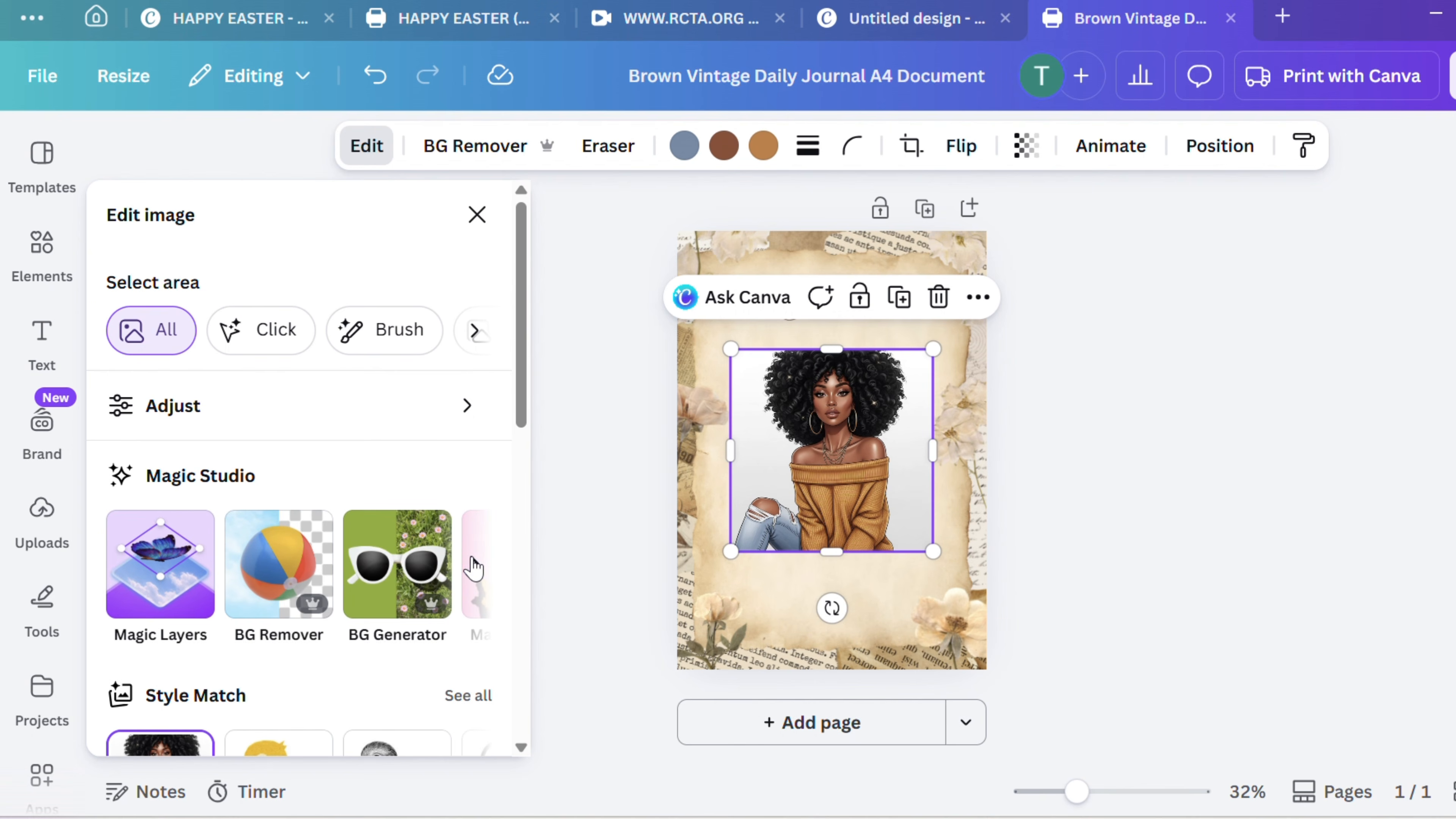
left_click(473, 564)
left_click(474, 568)
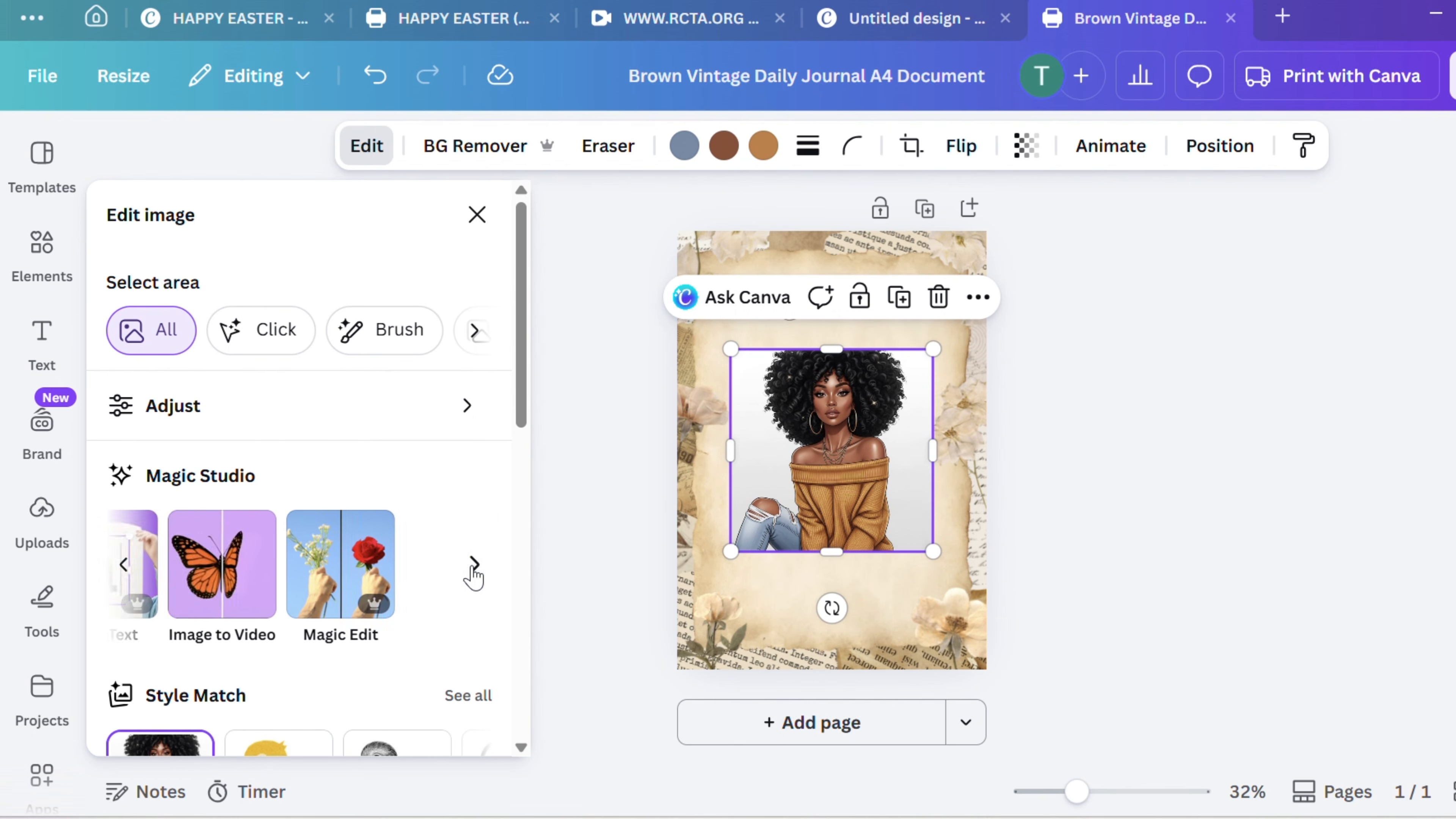
left_click(473, 567)
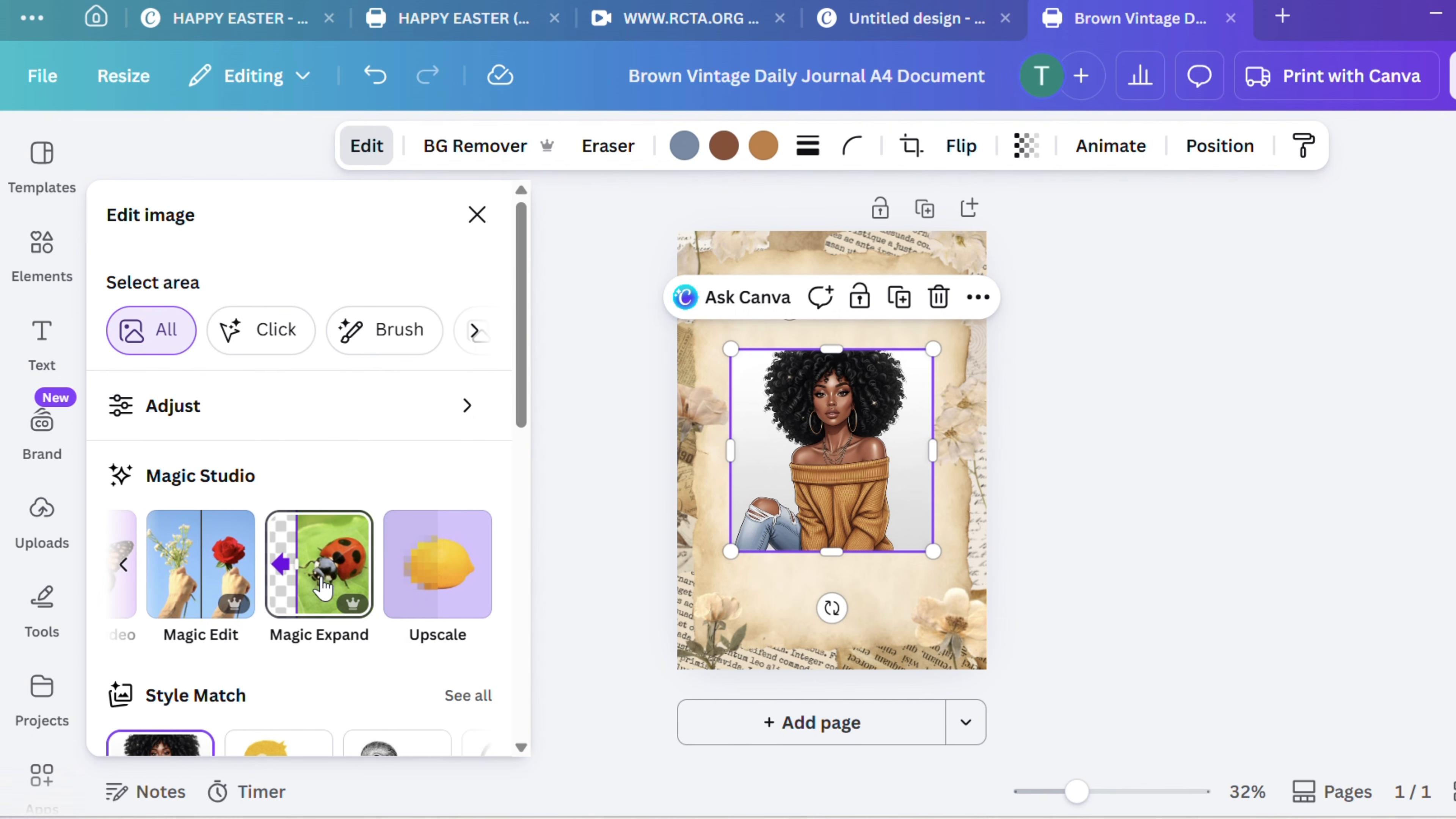
left_click(332, 586)
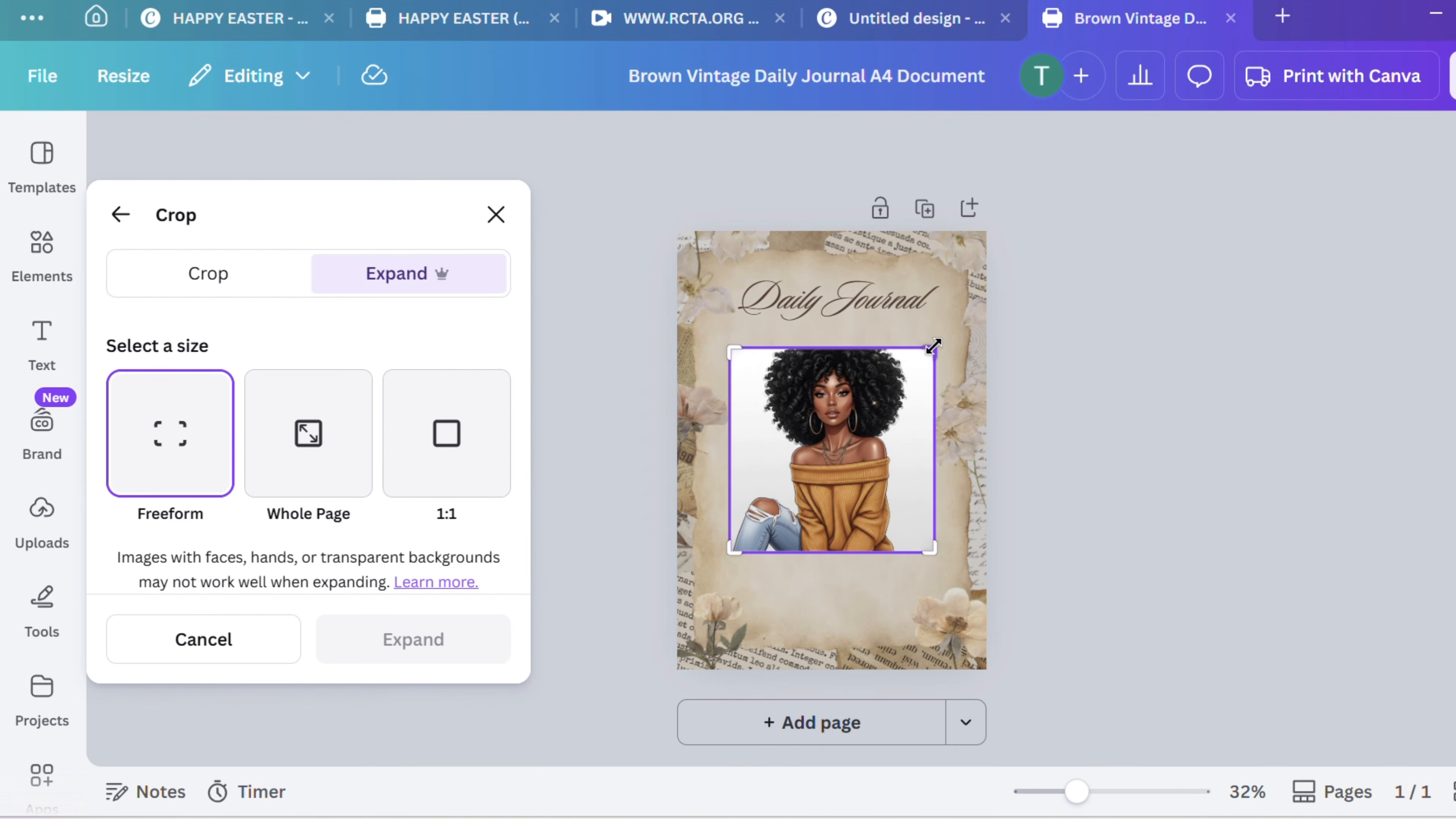
left_click_drag(933, 325, 935, 319)
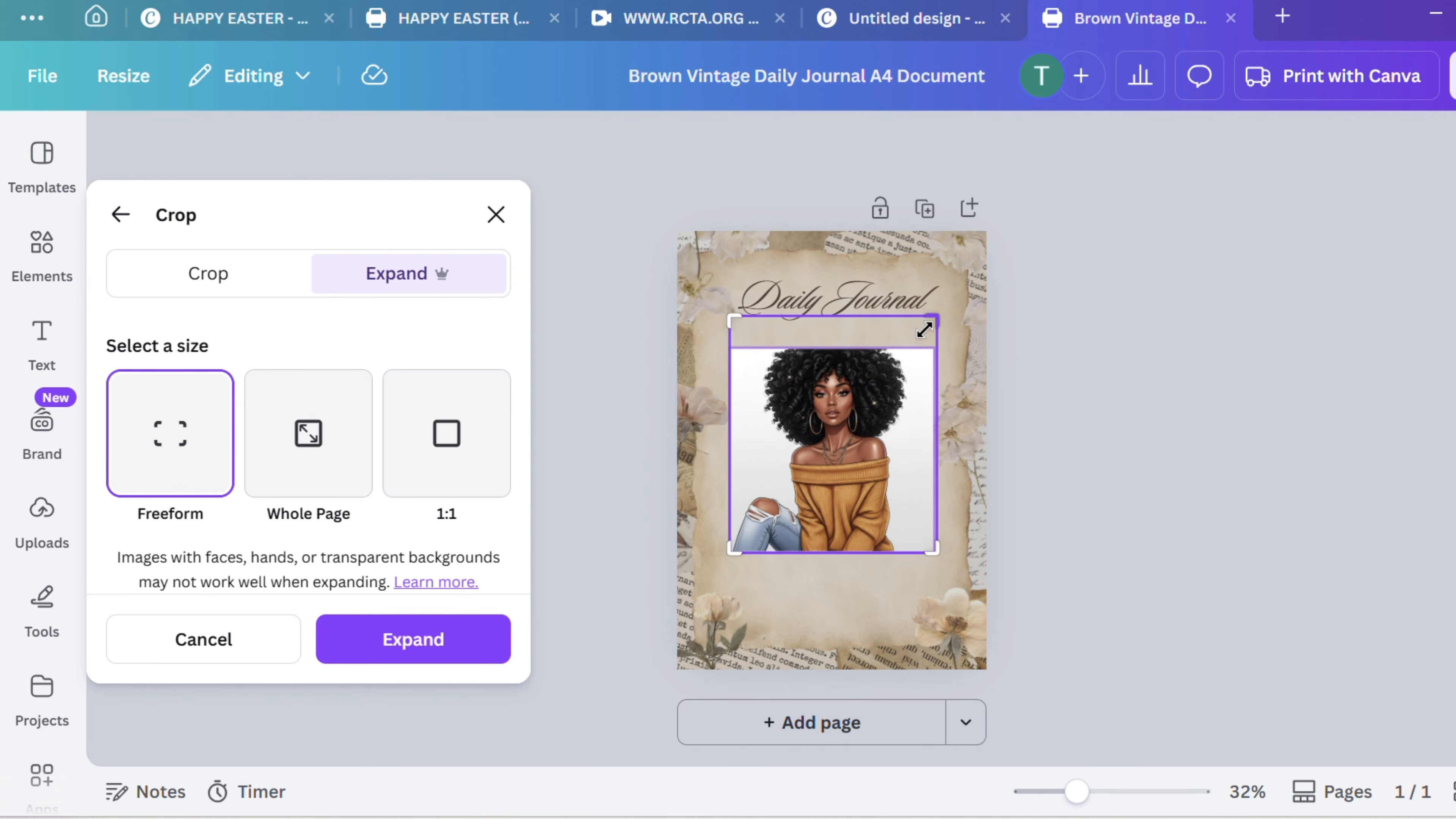
left_click(393, 638)
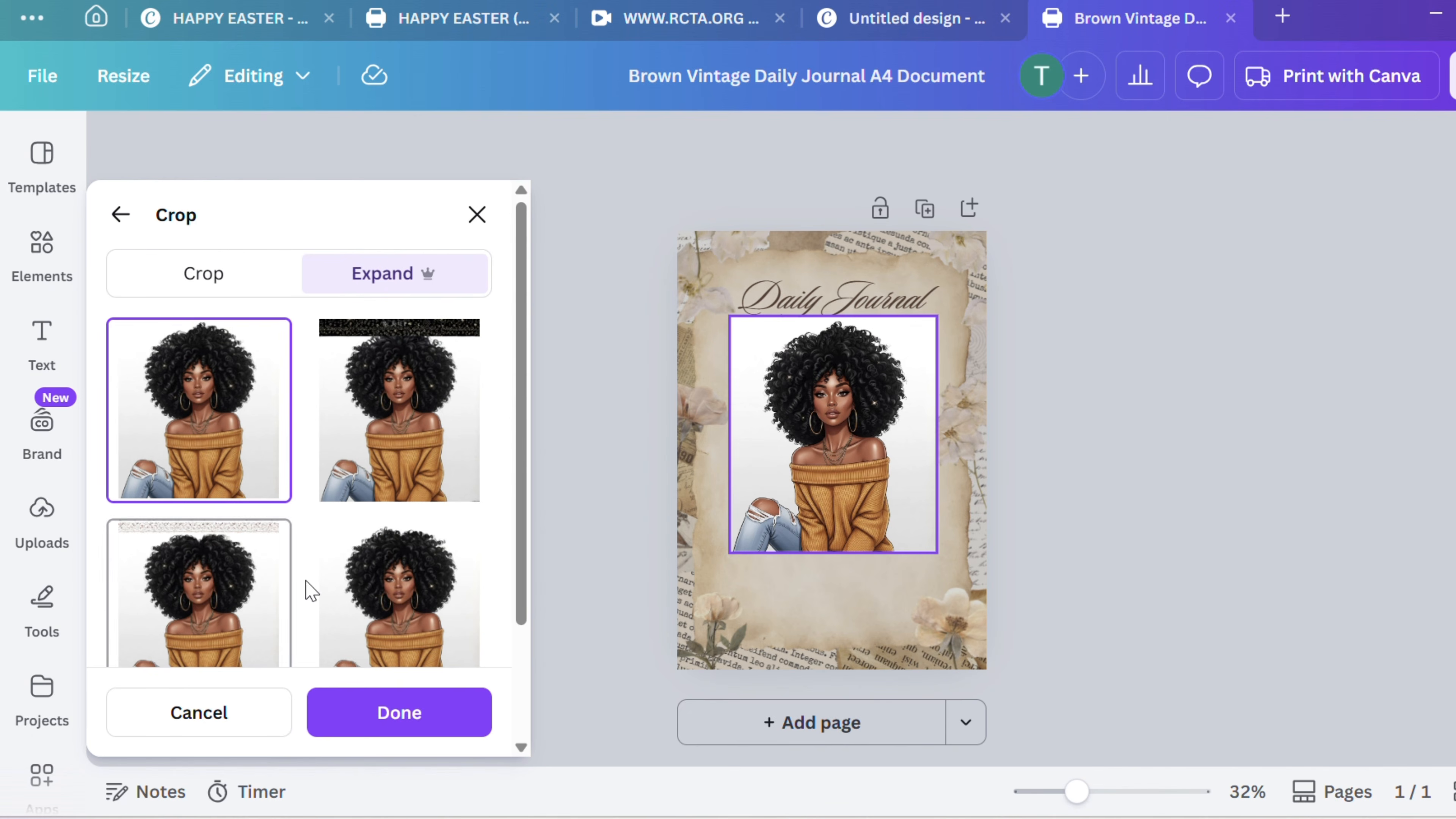
Compare the generated expansions and choose the fourth version, with the plain background above the woman's hair
scroll(309, 591, "down", 3)
scroll(310, 590, "up", 3)
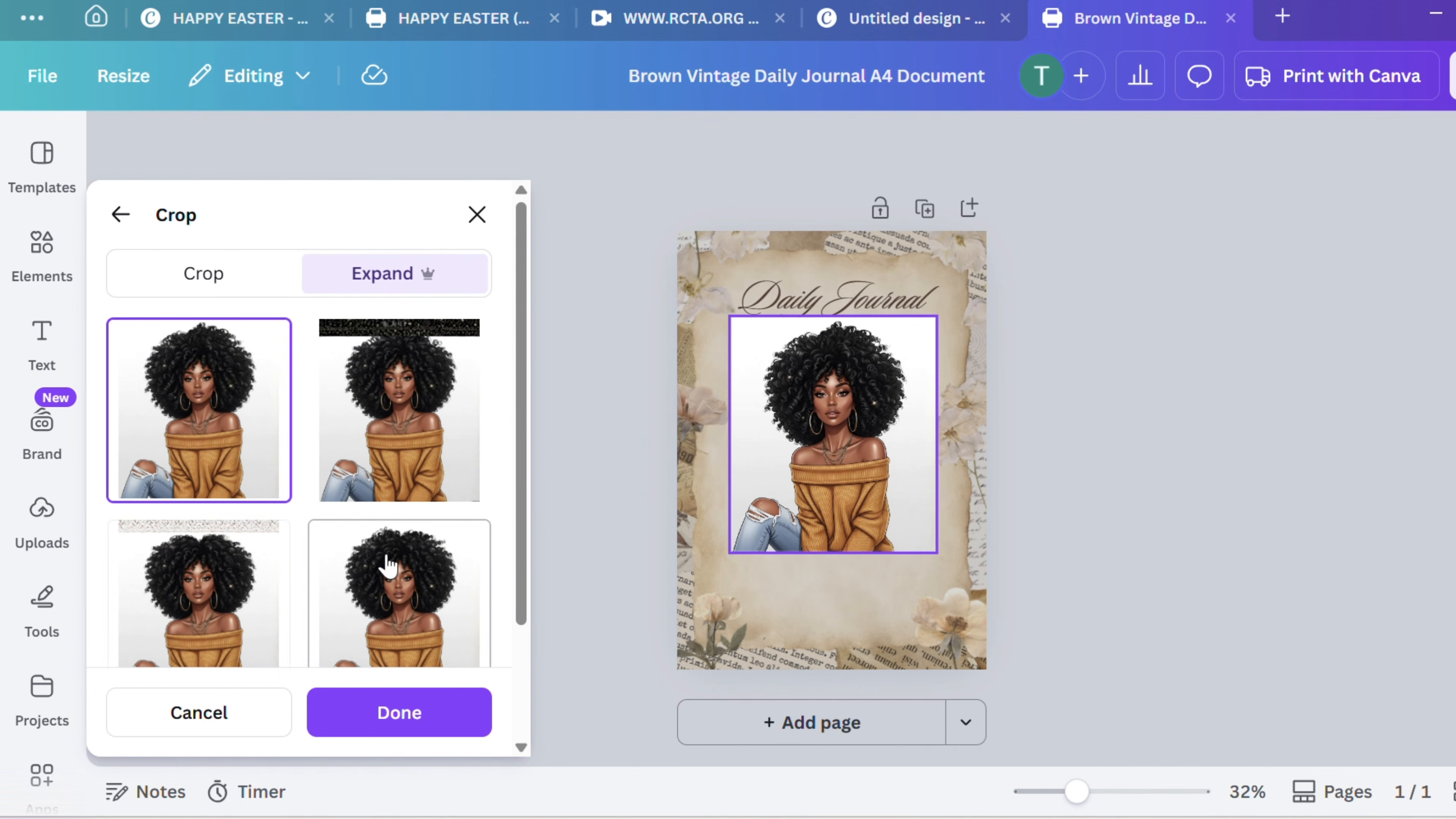
left_click(401, 593)
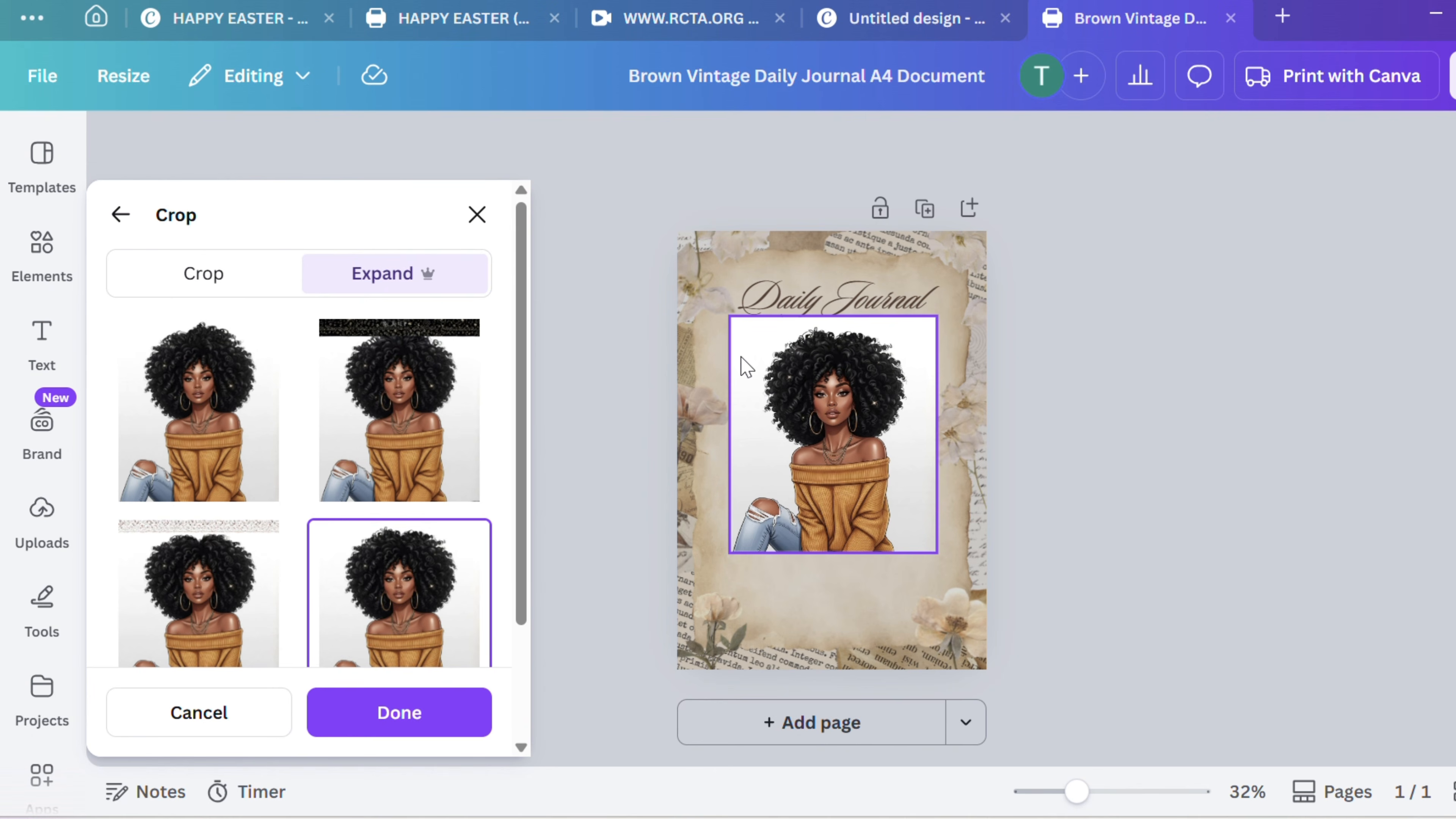
Close the expand options, remove the background of the woman's image, and place it centred just below the Daily Journal title
left_click(477, 217)
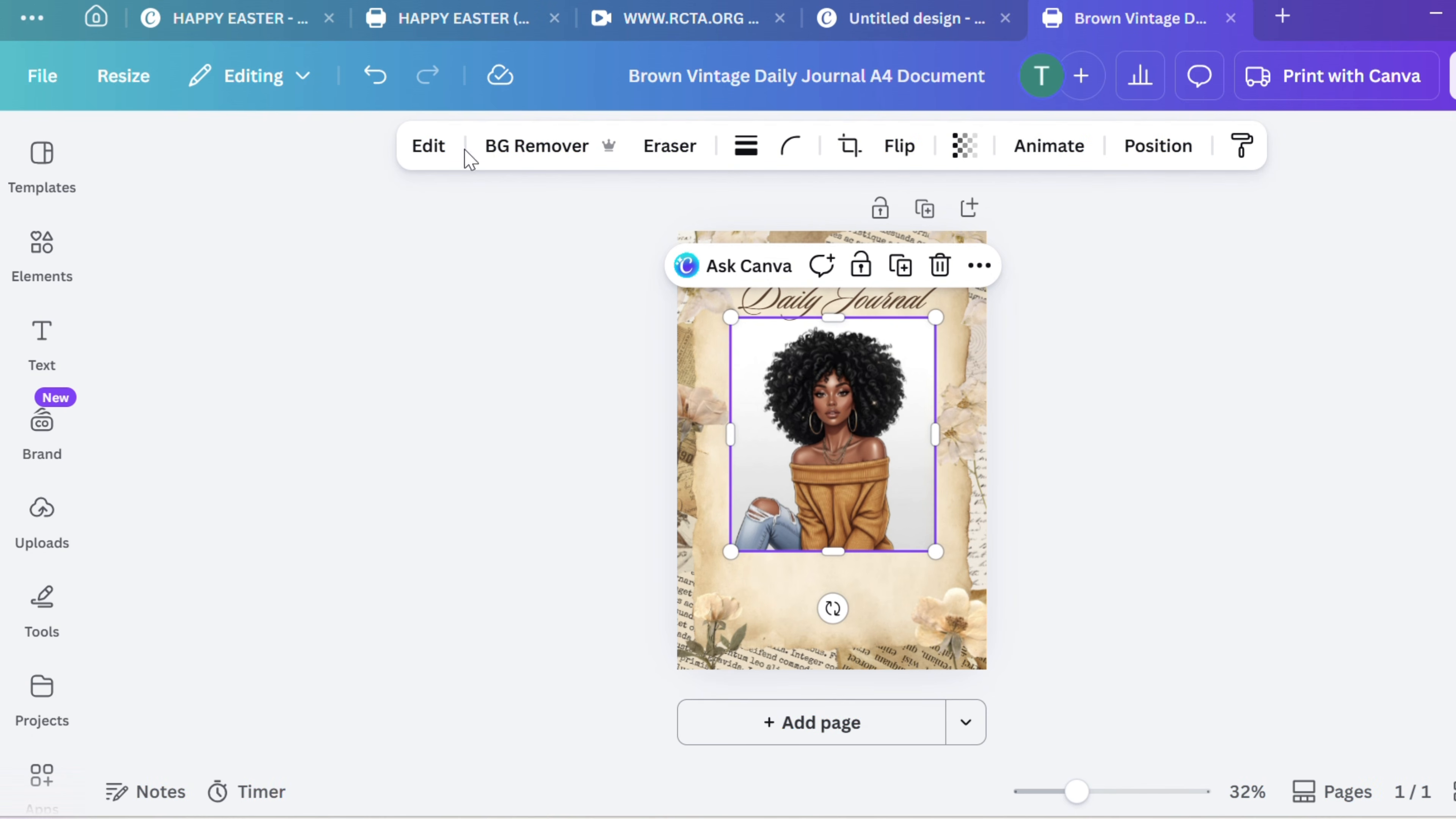
left_click(512, 153)
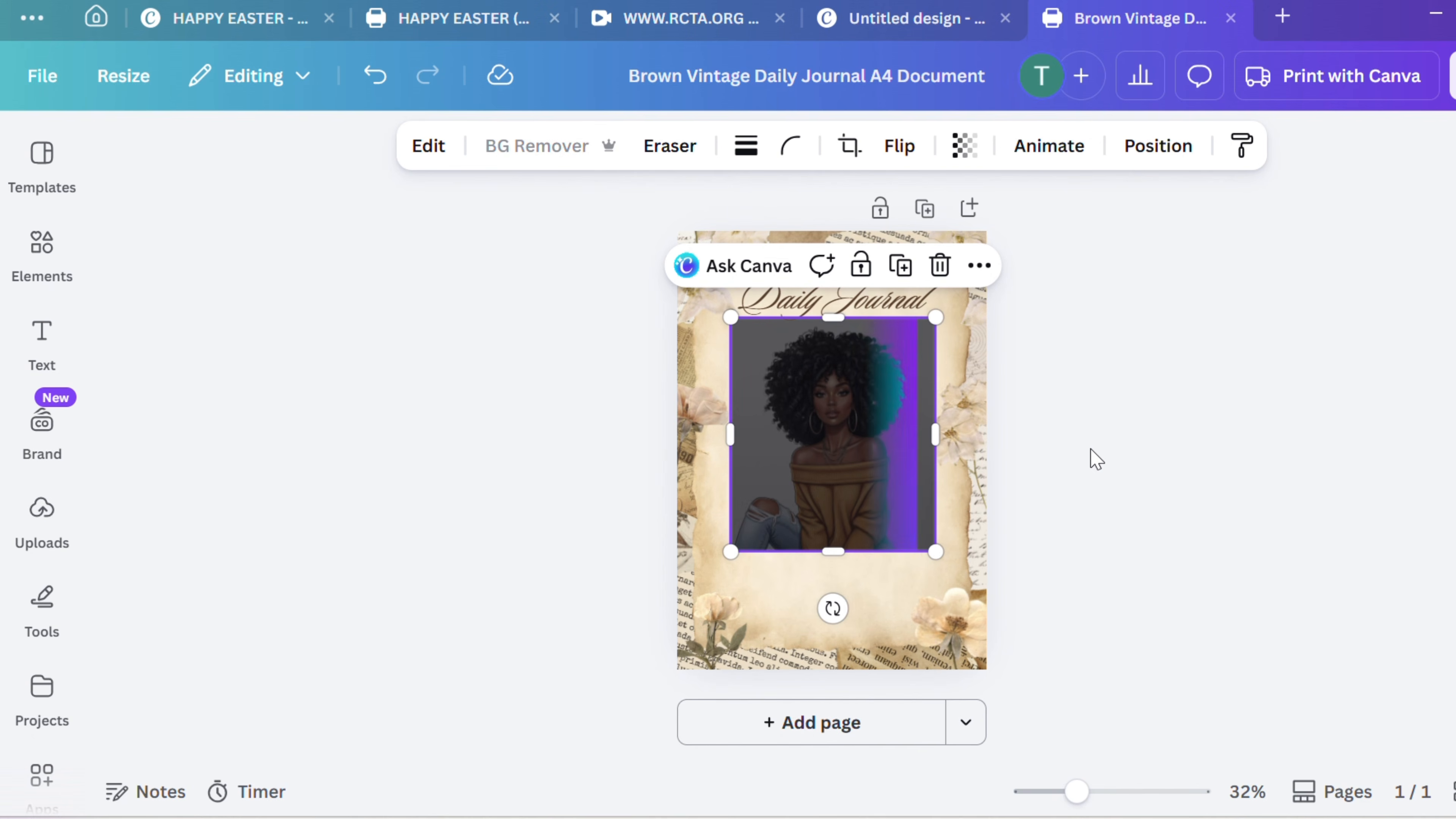
left_click_drag(833, 442, 824, 532)
left_click_drag(822, 537, 823, 485)
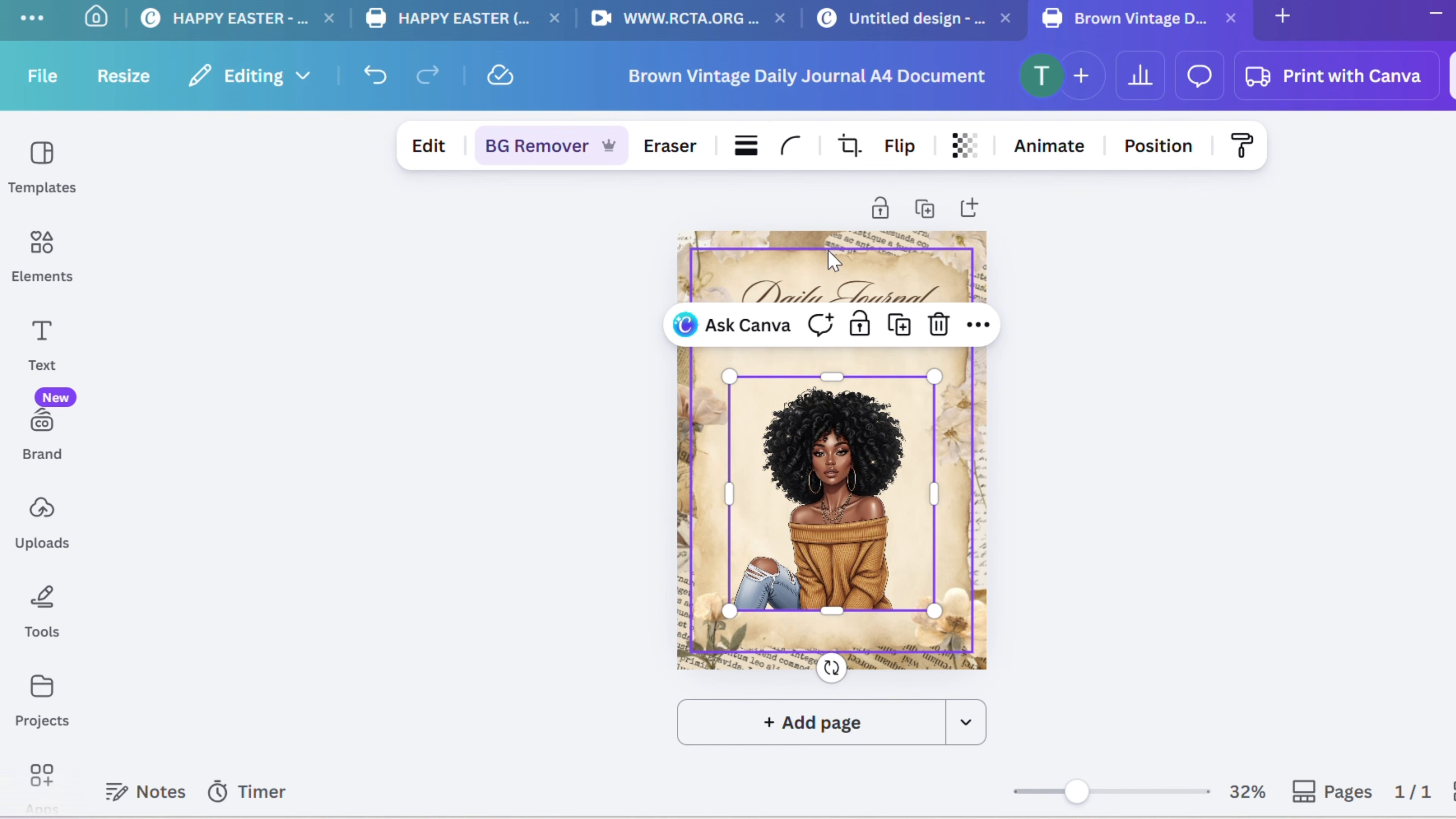
left_click(739, 663)
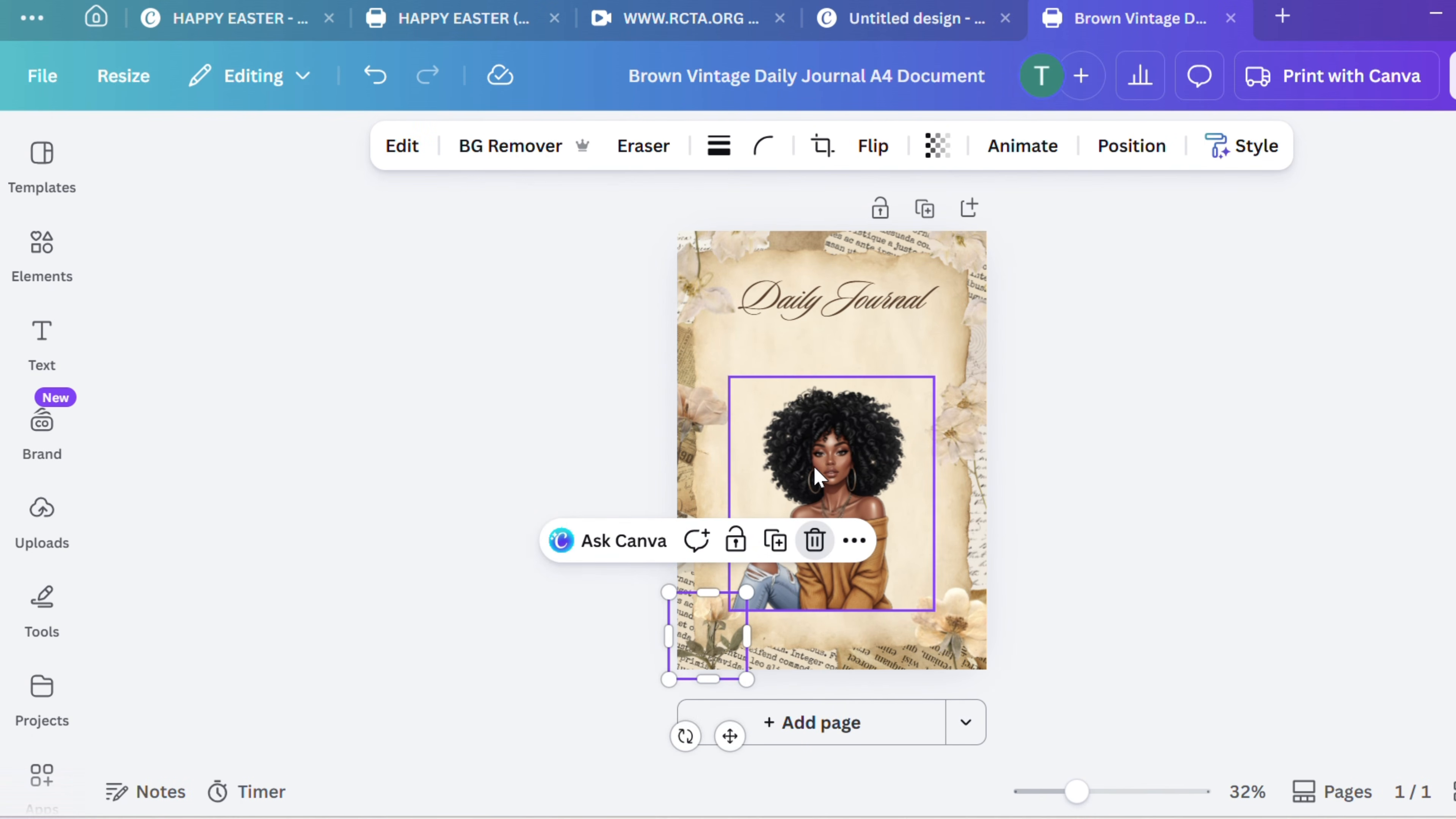
left_click_drag(816, 462, 820, 407)
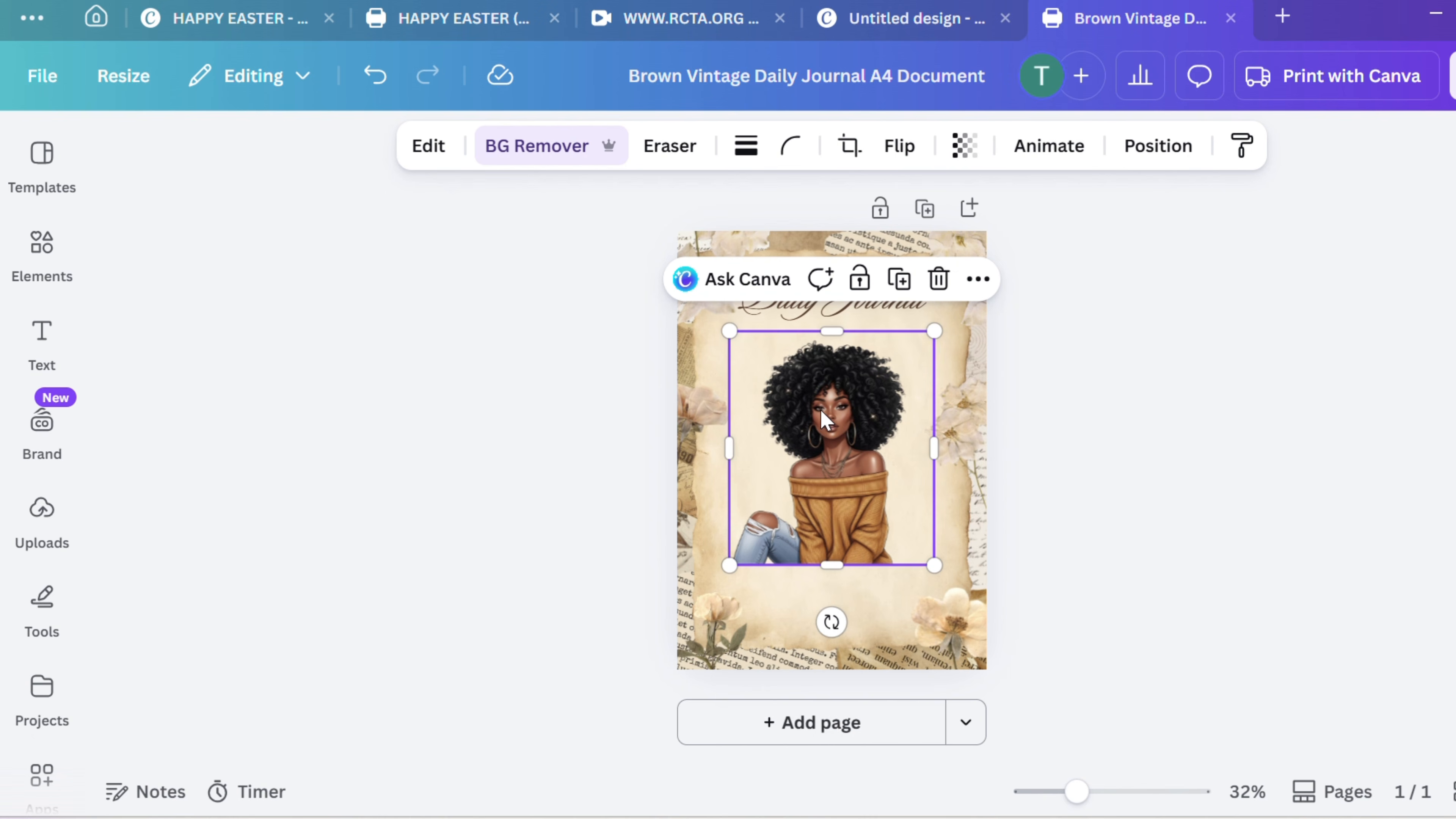
Flip the woman's image horizontally so her knee points toward the right side of the page
left_click(900, 142)
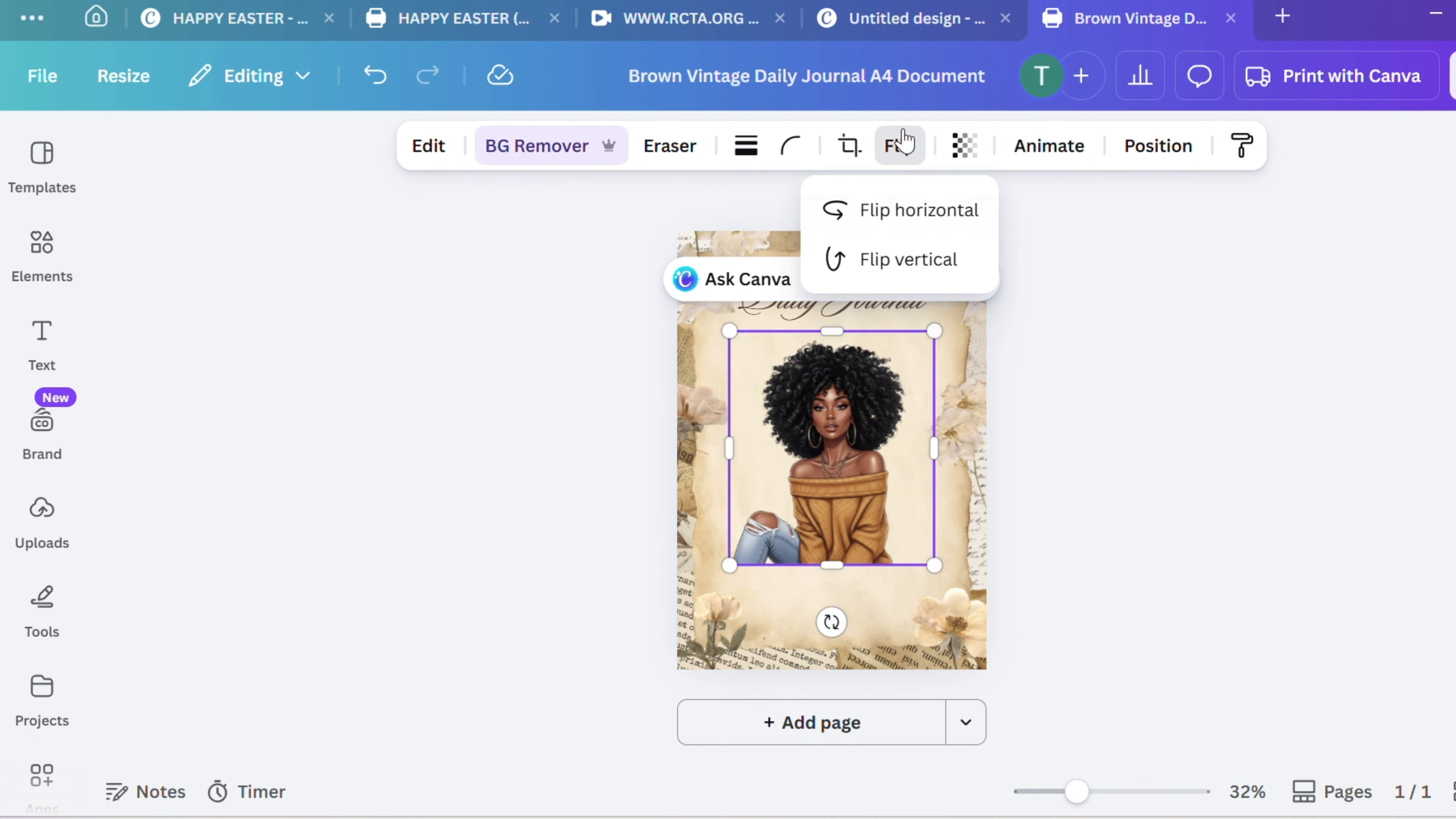
left_click(920, 210)
left_click(859, 503)
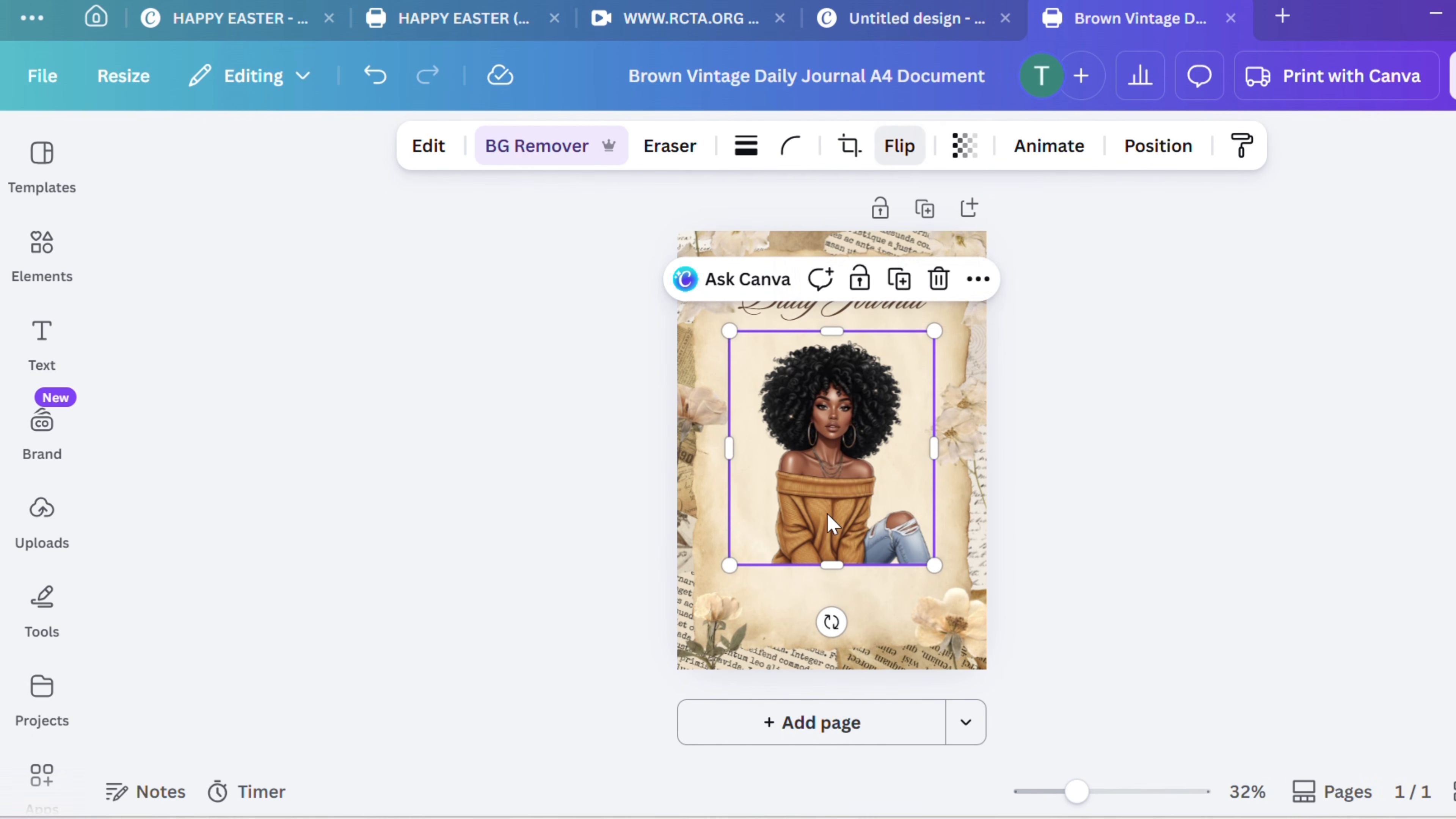
Move the woman's image to the lower-left part of the page and enlarge it until it nearly fills the space under the title
left_click_drag(850, 495, 780, 579)
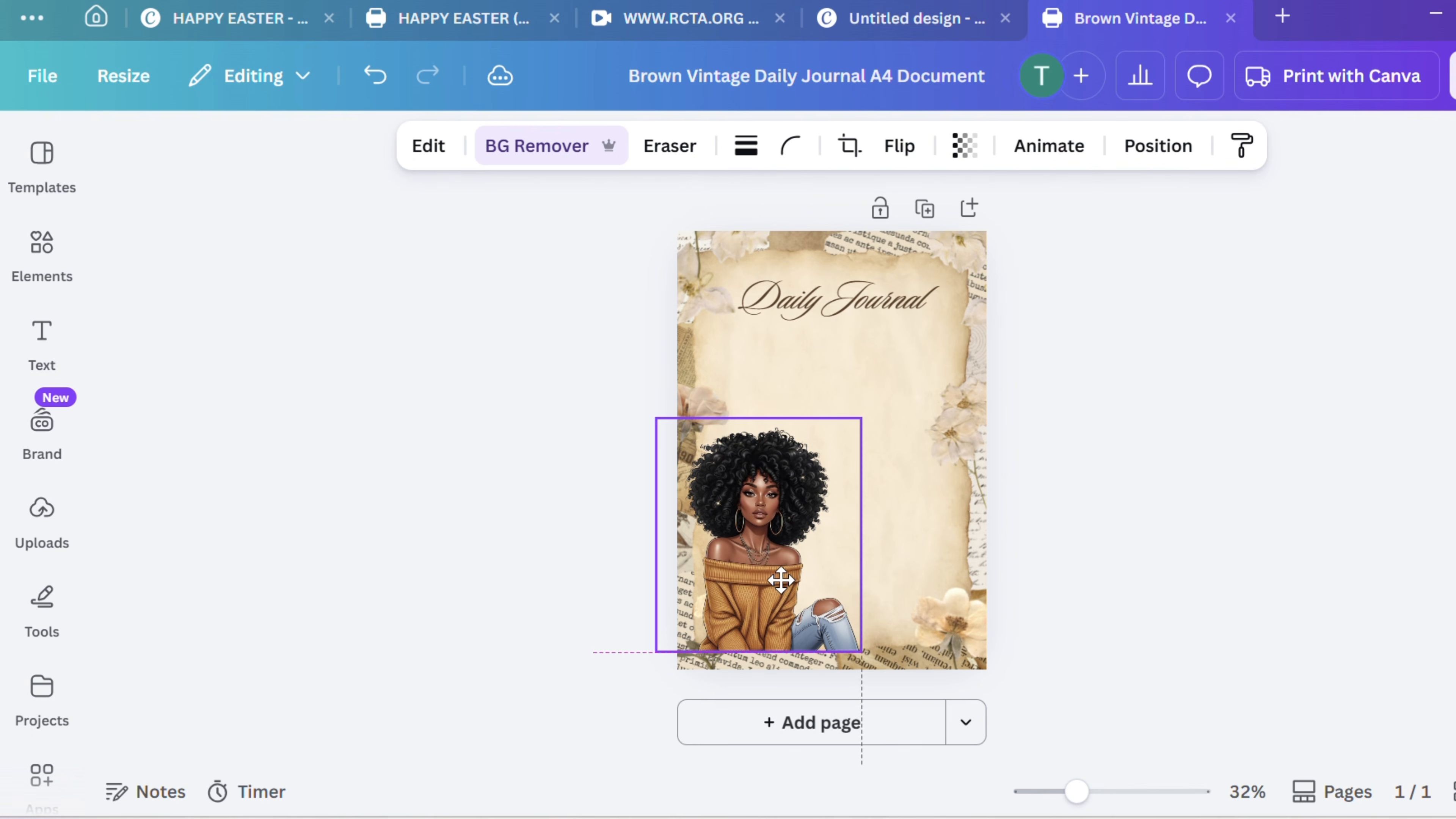
left_click_drag(861, 418, 958, 309)
mouse_move(855, 408)
left_mouse_down()
mouse_move(856, 388)
mouse_move(844, 397)
mouse_move(857, 401)
left_mouse_up()
Set the woman's image transparency to 62 and nudge it slightly up and to the left on the page
left_click(964, 145)
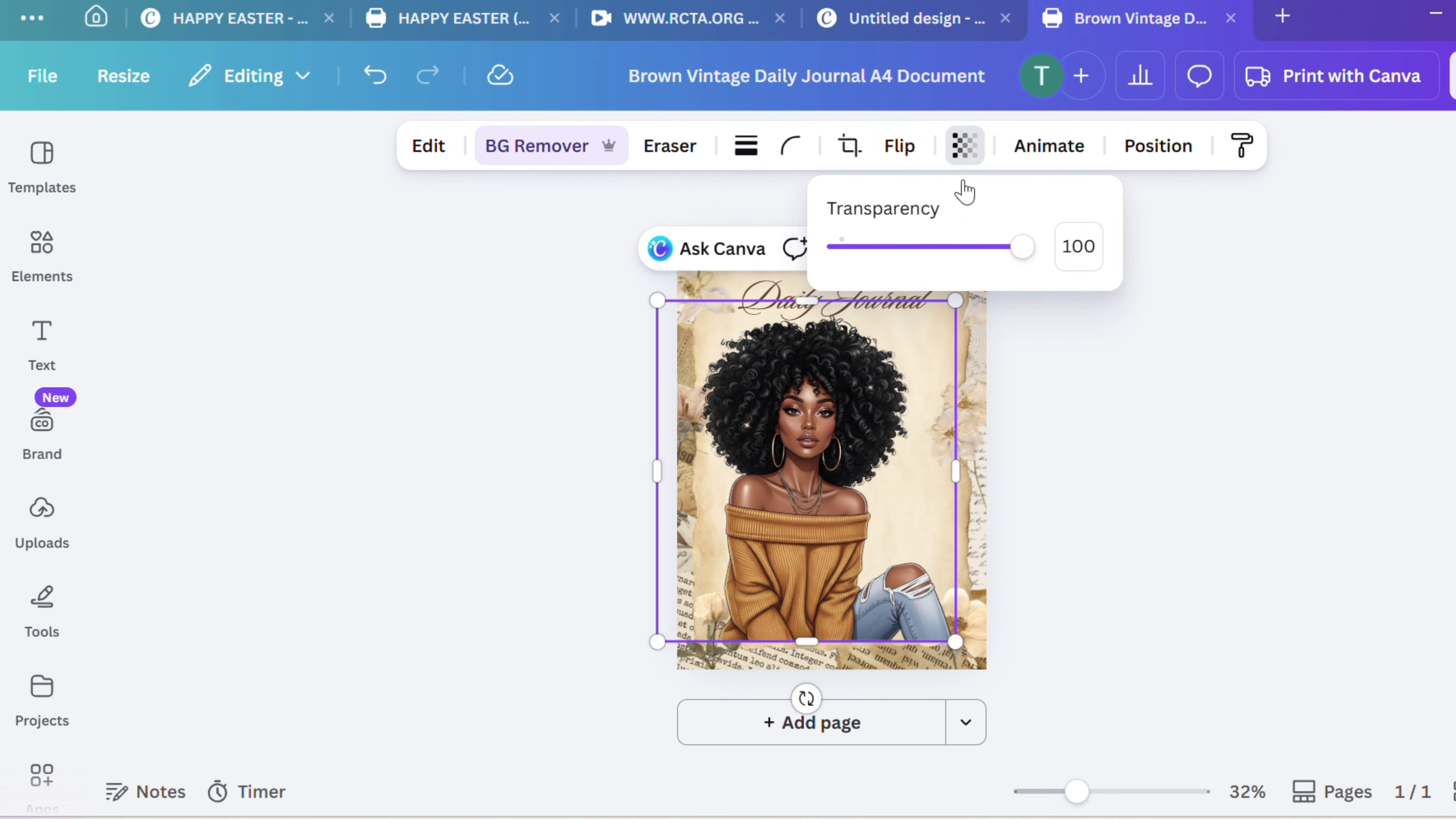
left_click_drag(1022, 247, 954, 247)
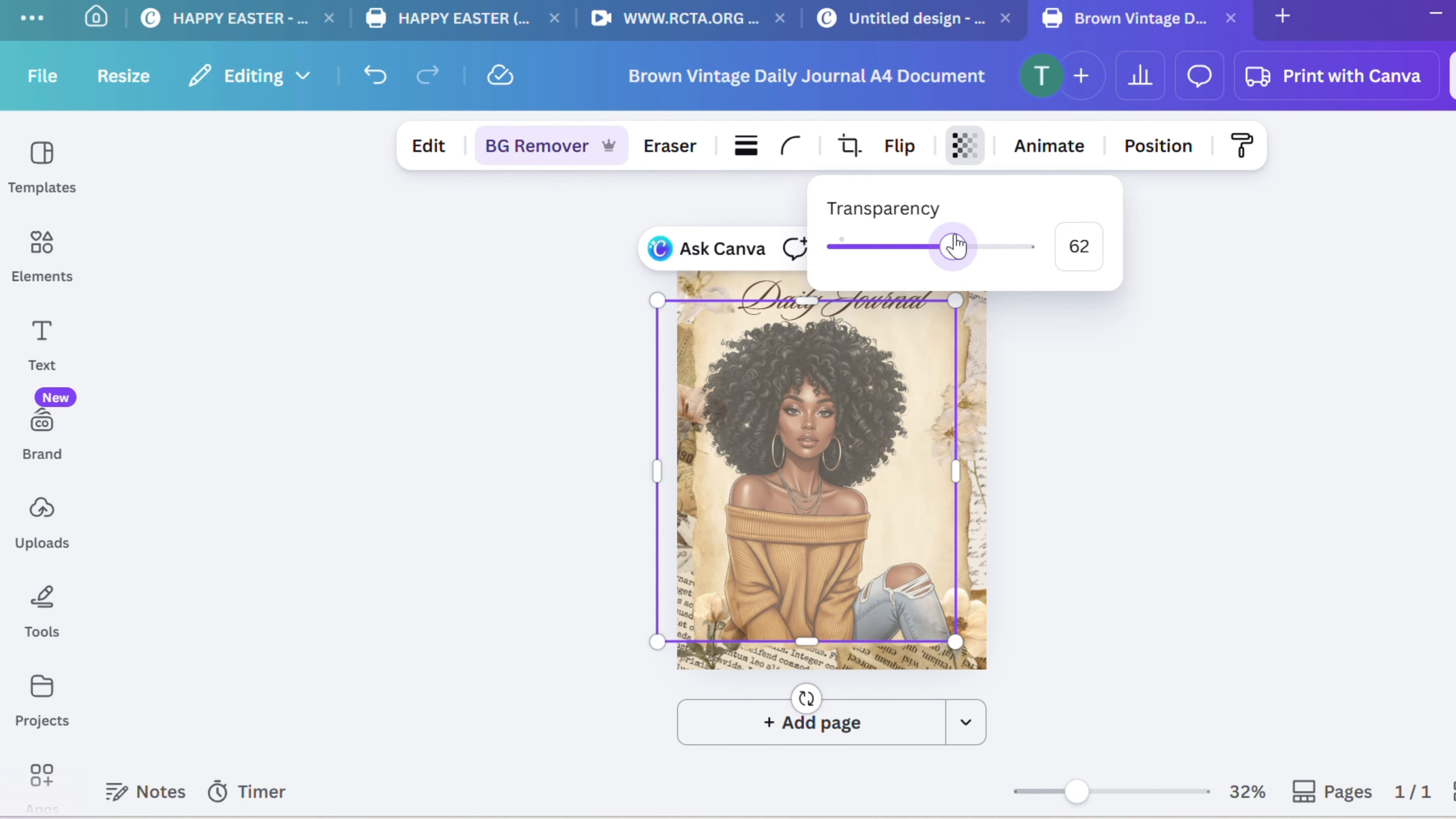
left_click(871, 505)
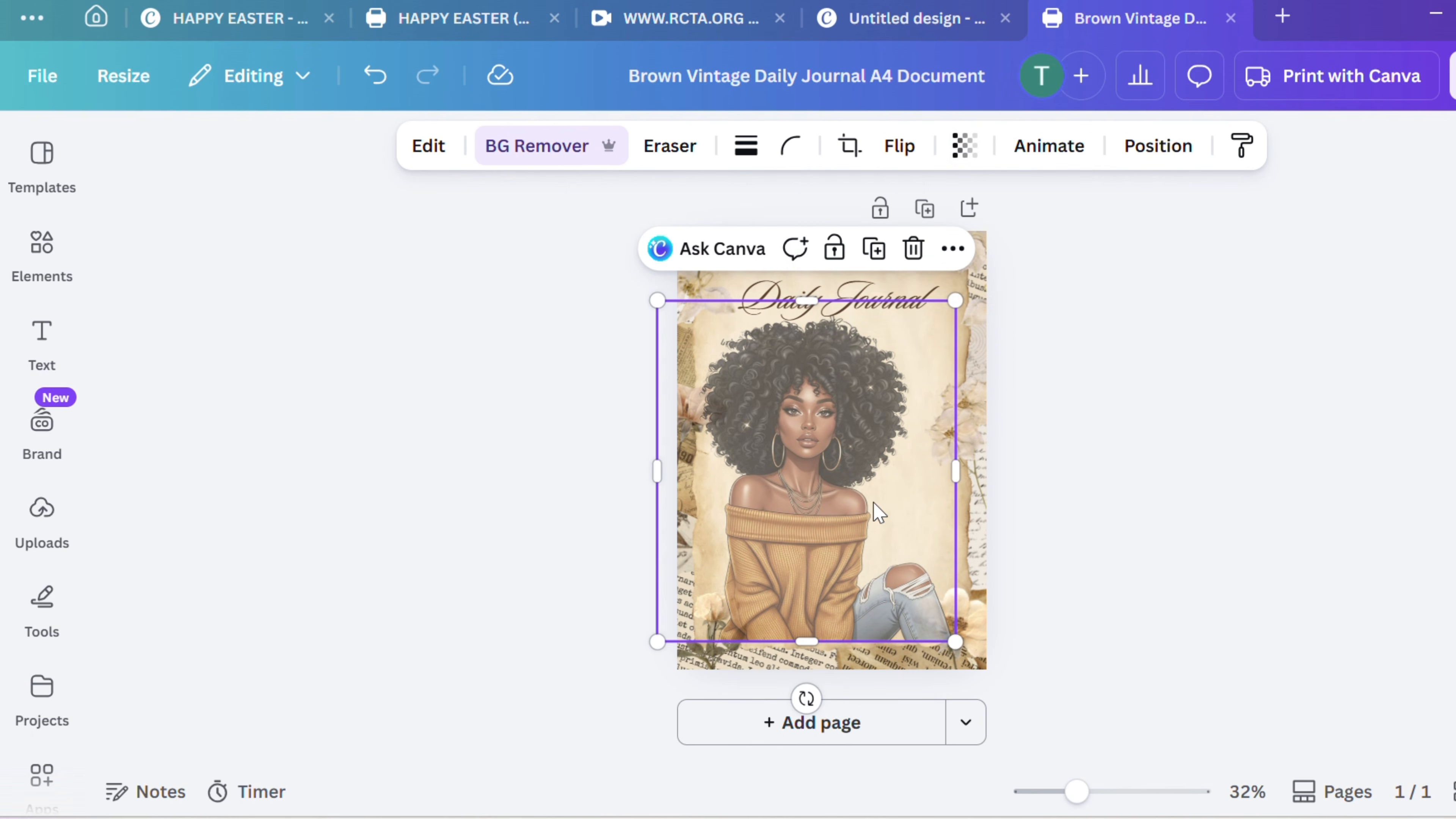
mouse_move(817, 500)
left_mouse_down()
mouse_move(810, 486)
mouse_move(786, 504)
mouse_move(804, 493)
left_mouse_up()
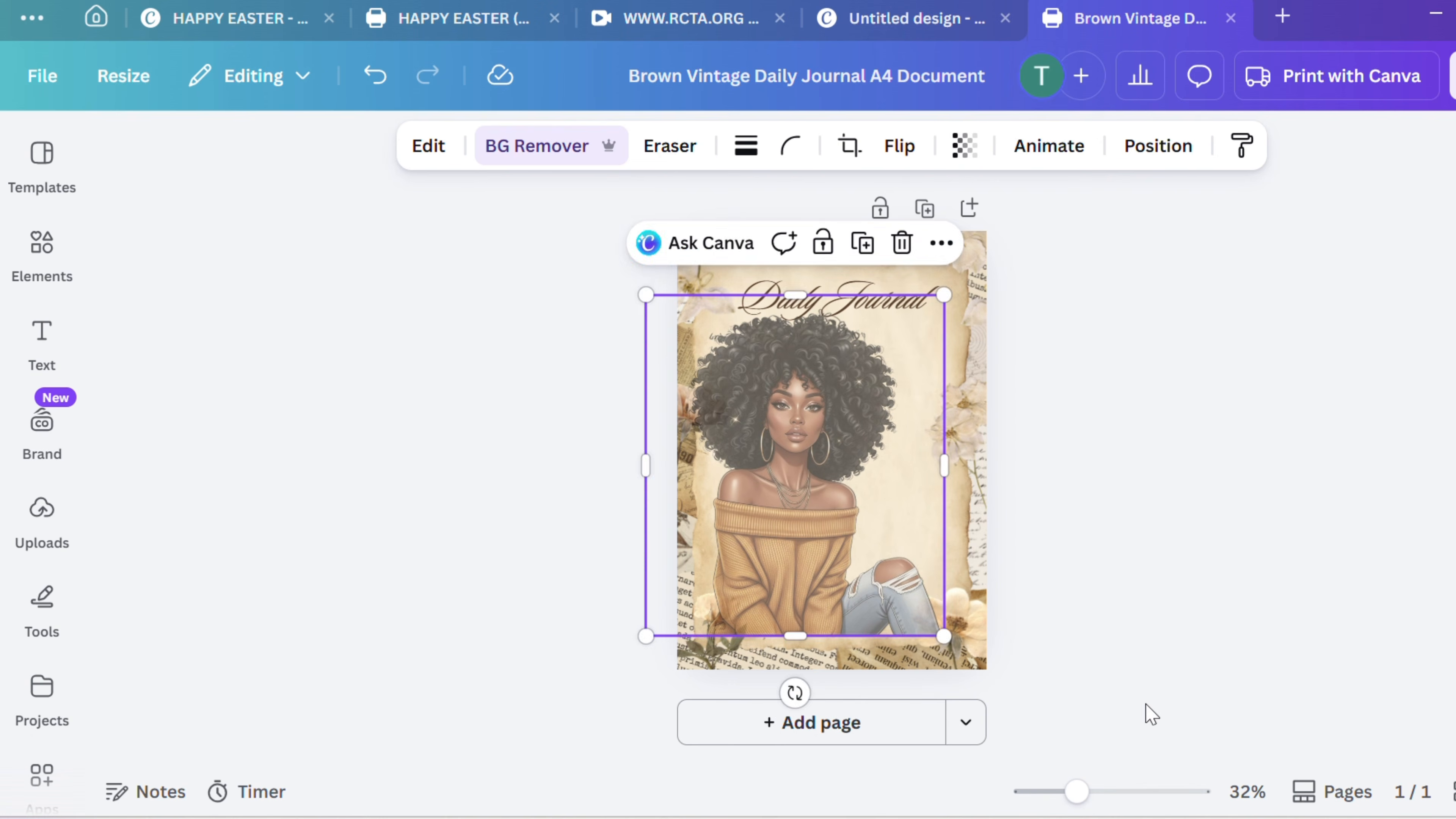
left_click(1118, 689)
Bring the flower in the page's lower-left corner in front of the woman's image
left_click(695, 667)
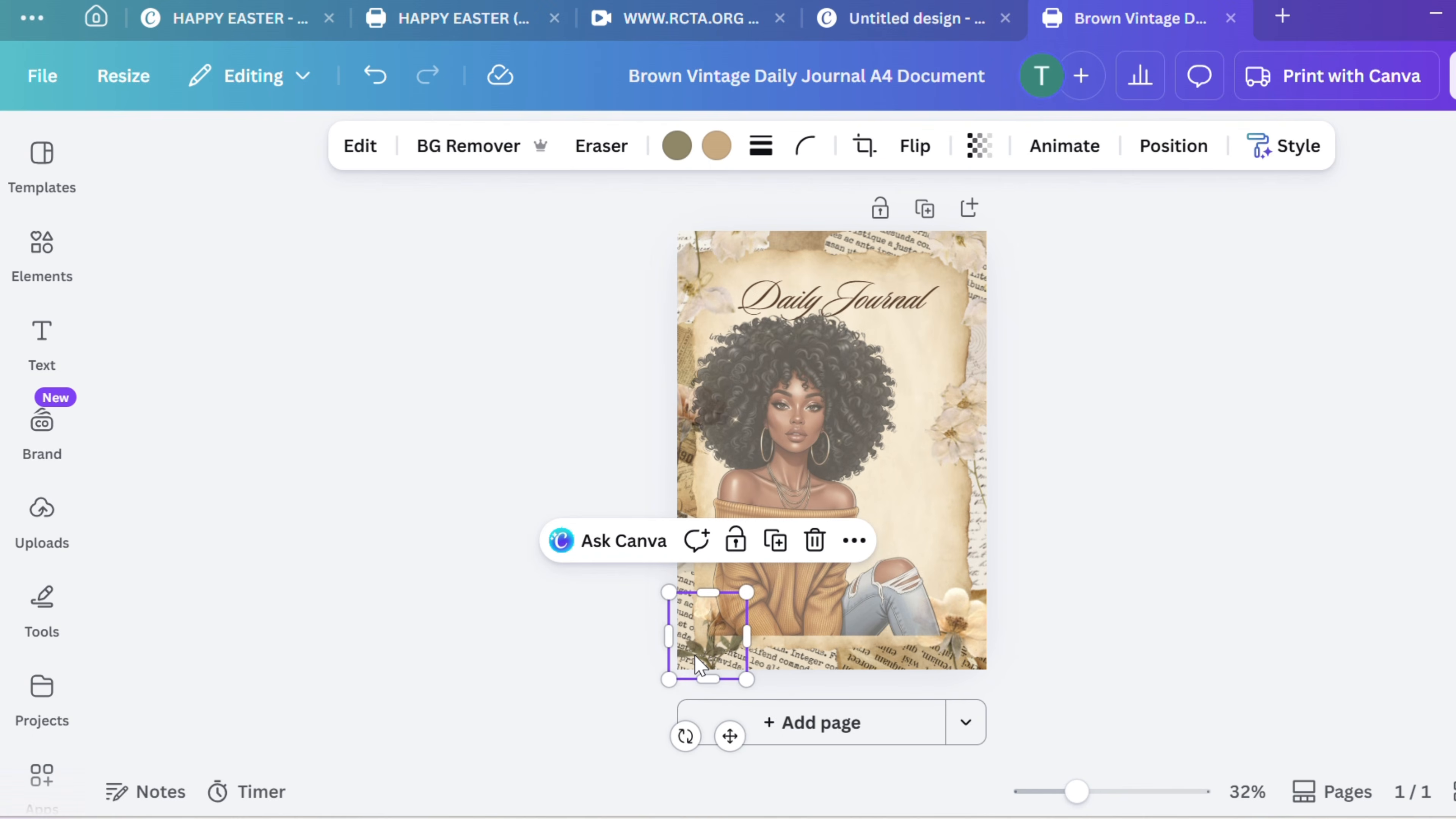
right_click(700, 663)
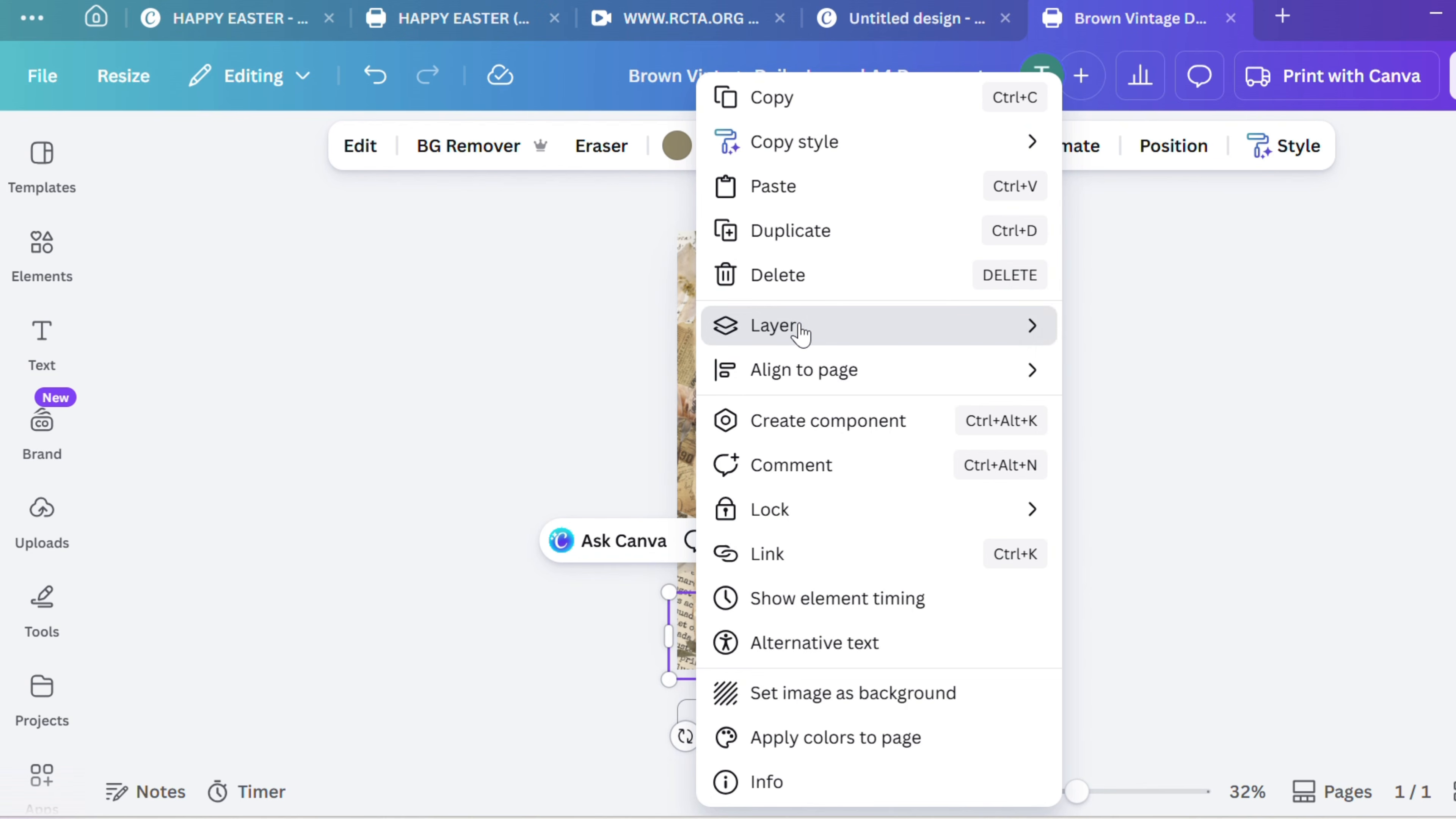
mouse_move(934, 332)
left_click(1204, 367)
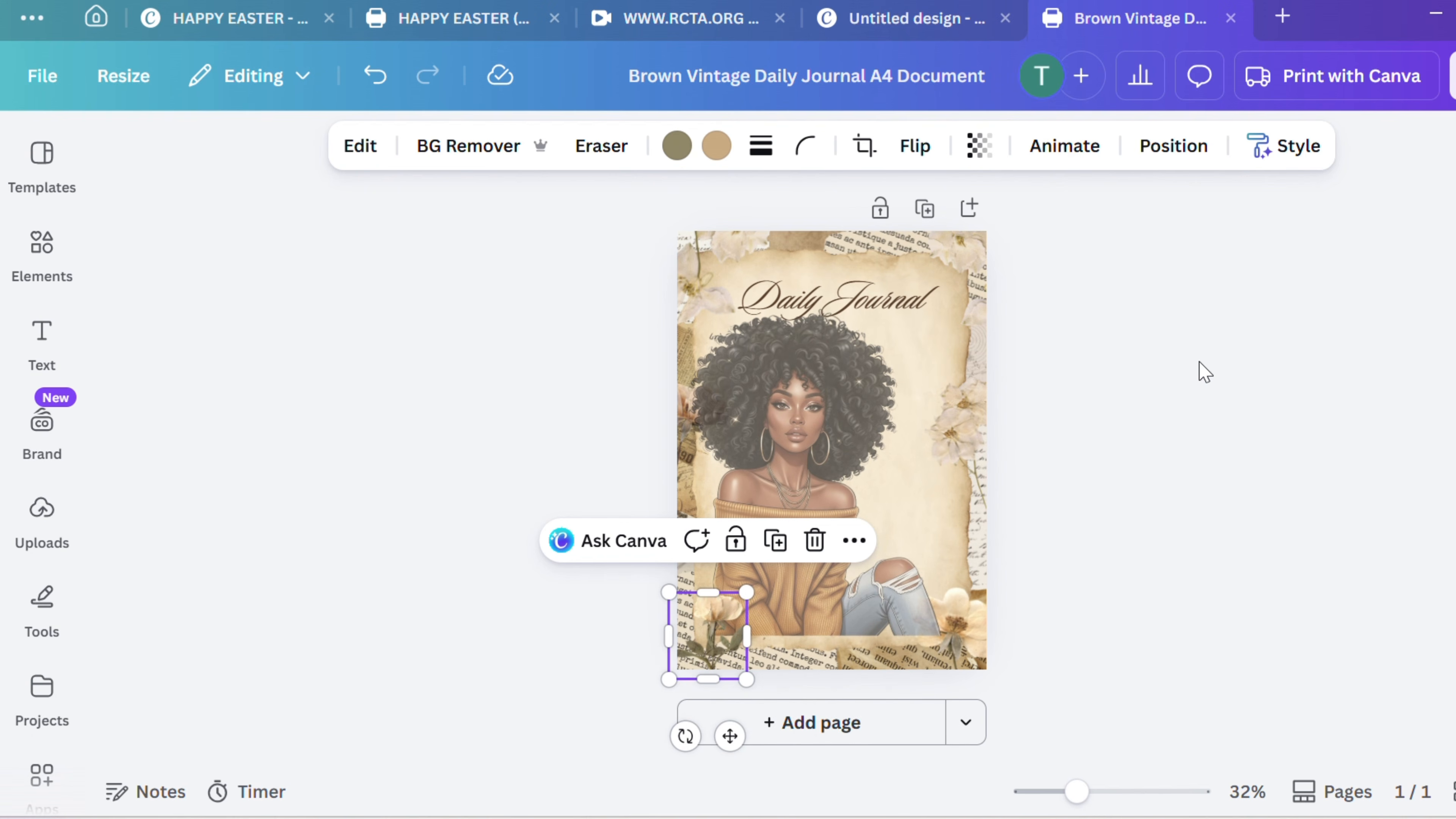
Reposition the woman's image so her hair sits just under the title and she rests on the papers along the page's lower edge
left_click_drag(862, 598, 864, 610)
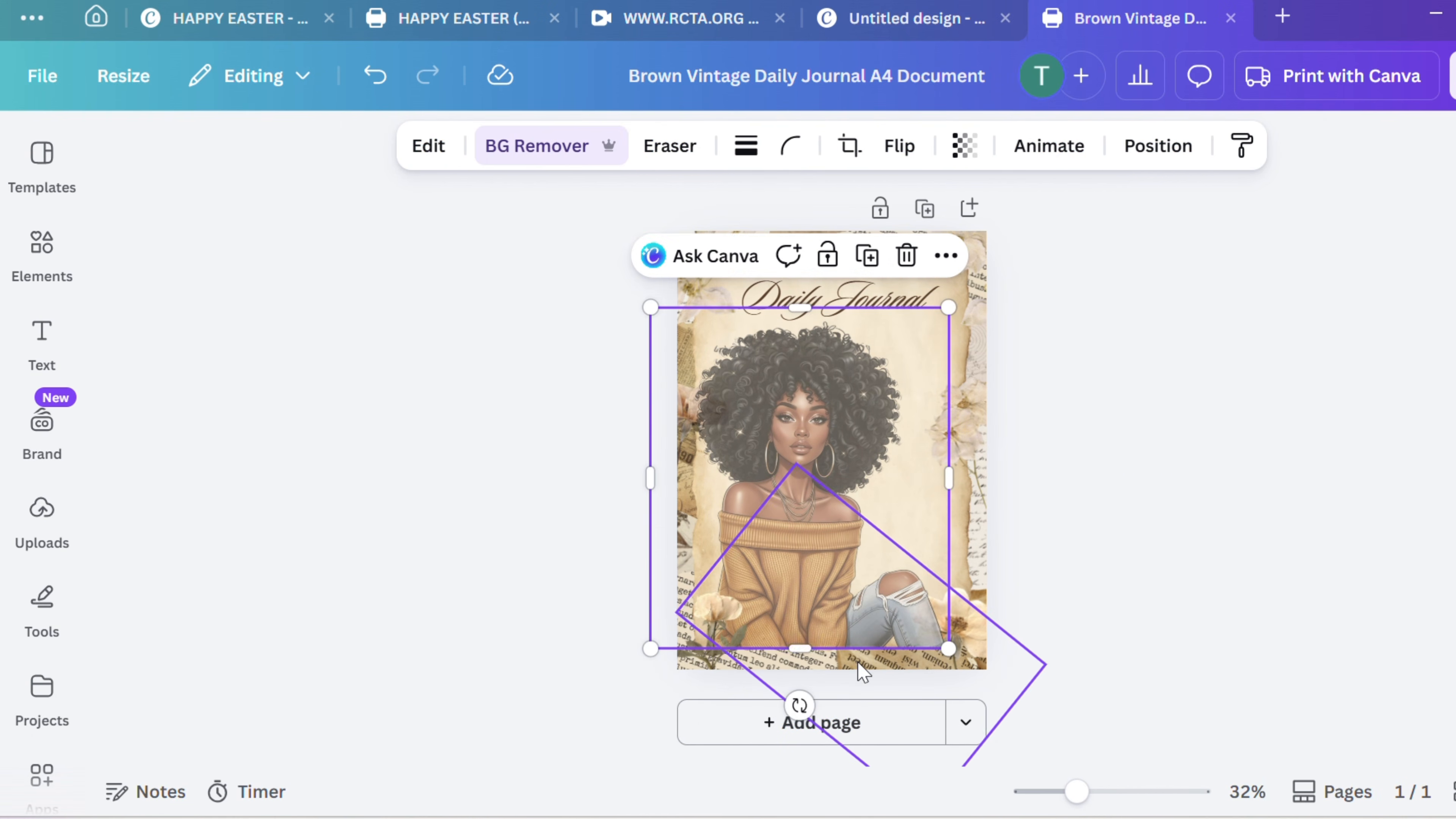
left_click(843, 625)
left_click_drag(846, 626, 843, 605)
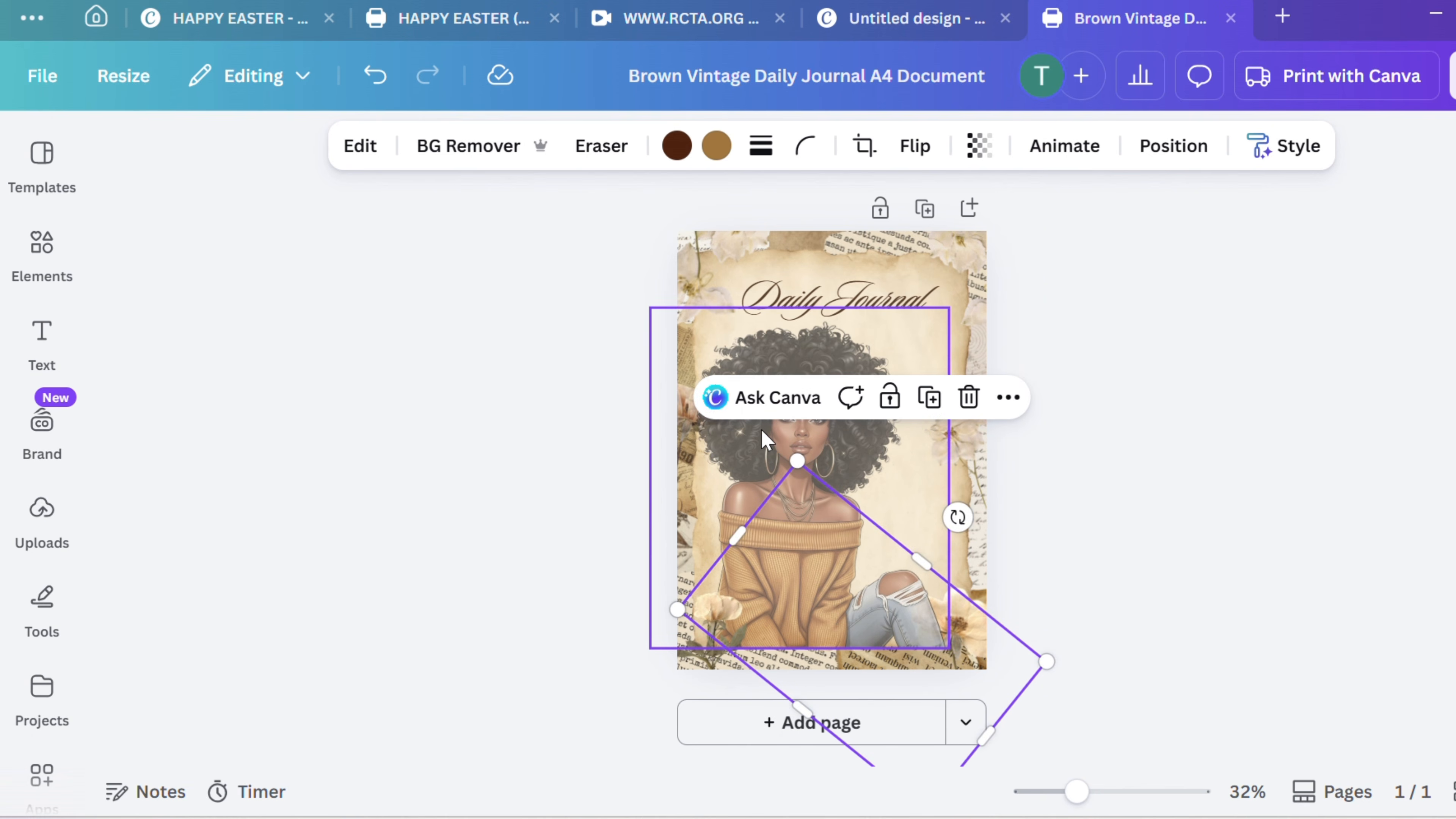
left_click_drag(765, 440, 768, 387)
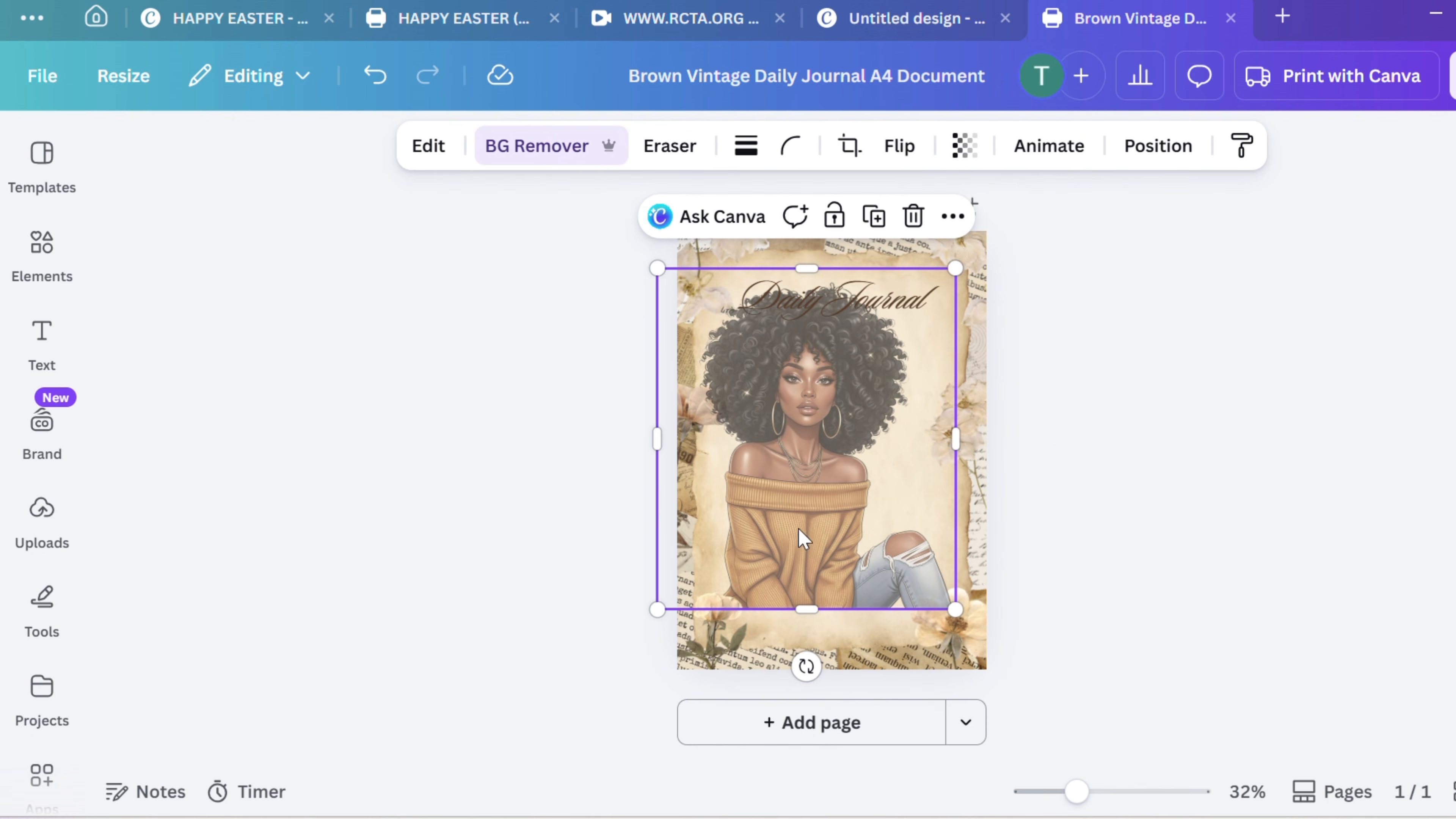
left_click_drag(800, 435, 786, 471)
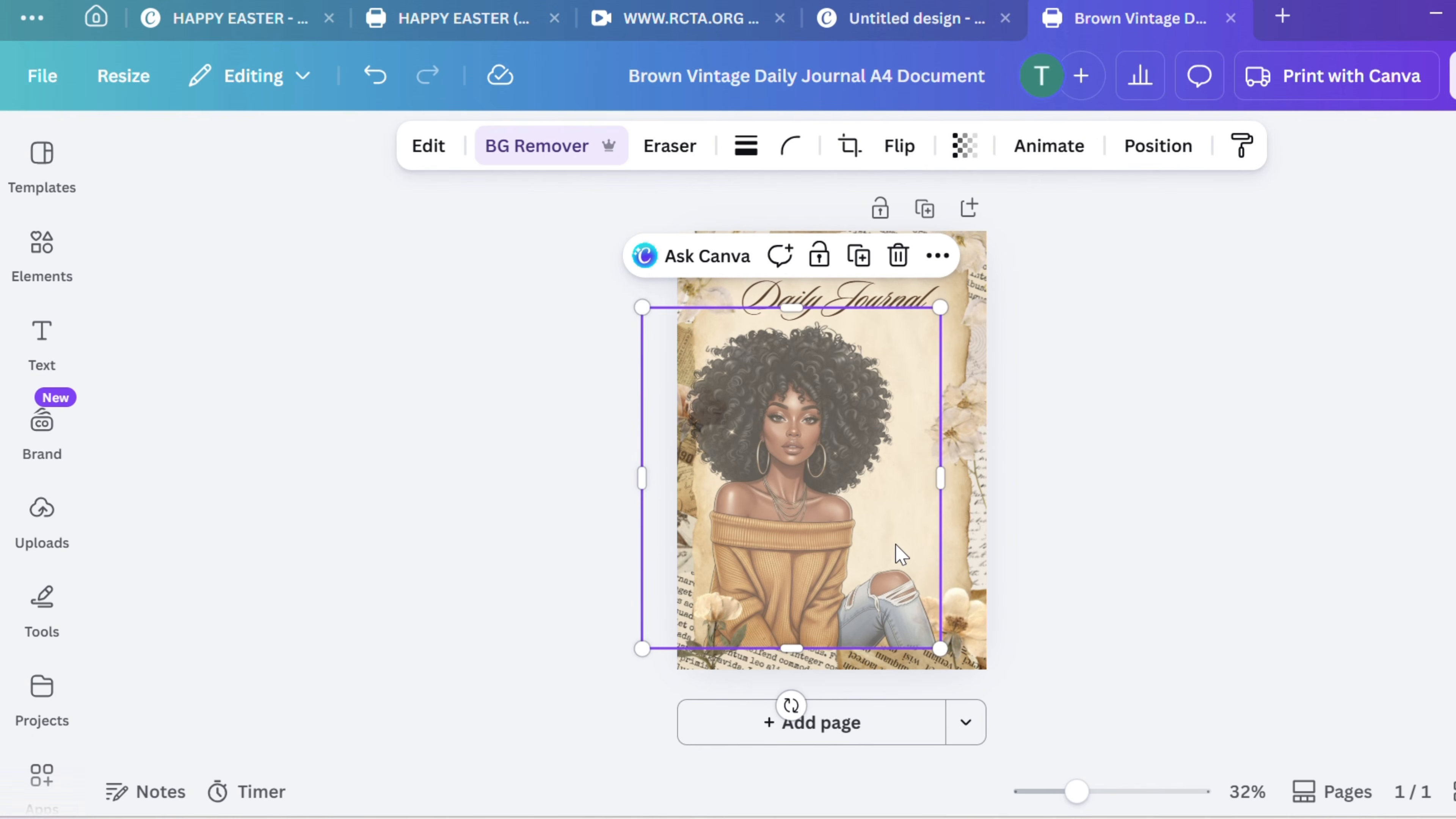
Show the page's layers and move the printed-text paper scrap from the lower-left corner directly above the woman's image
right_click(852, 461)
mouse_move(991, 335)
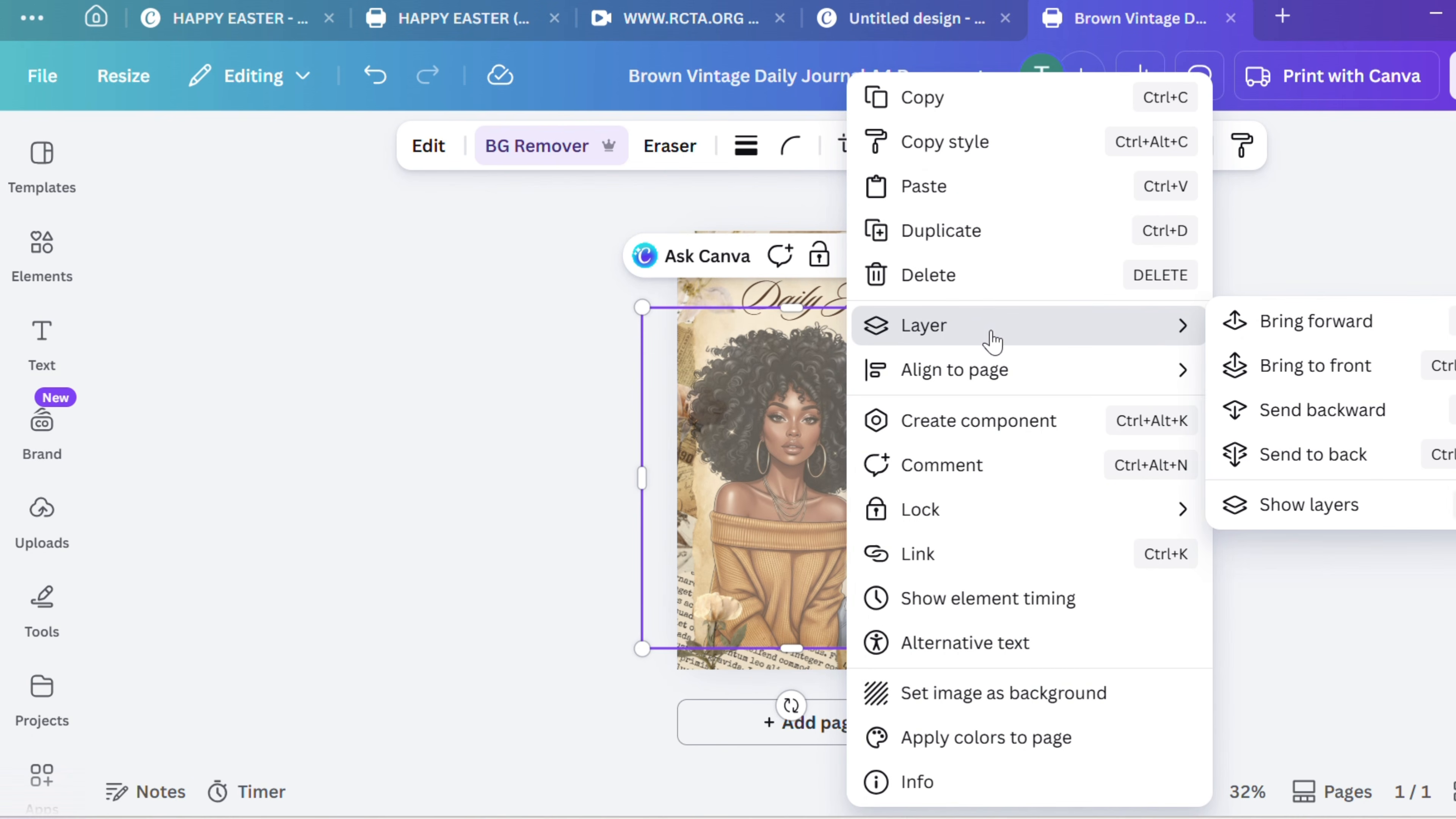
left_click(1340, 515)
scroll(367, 530, "down", 2)
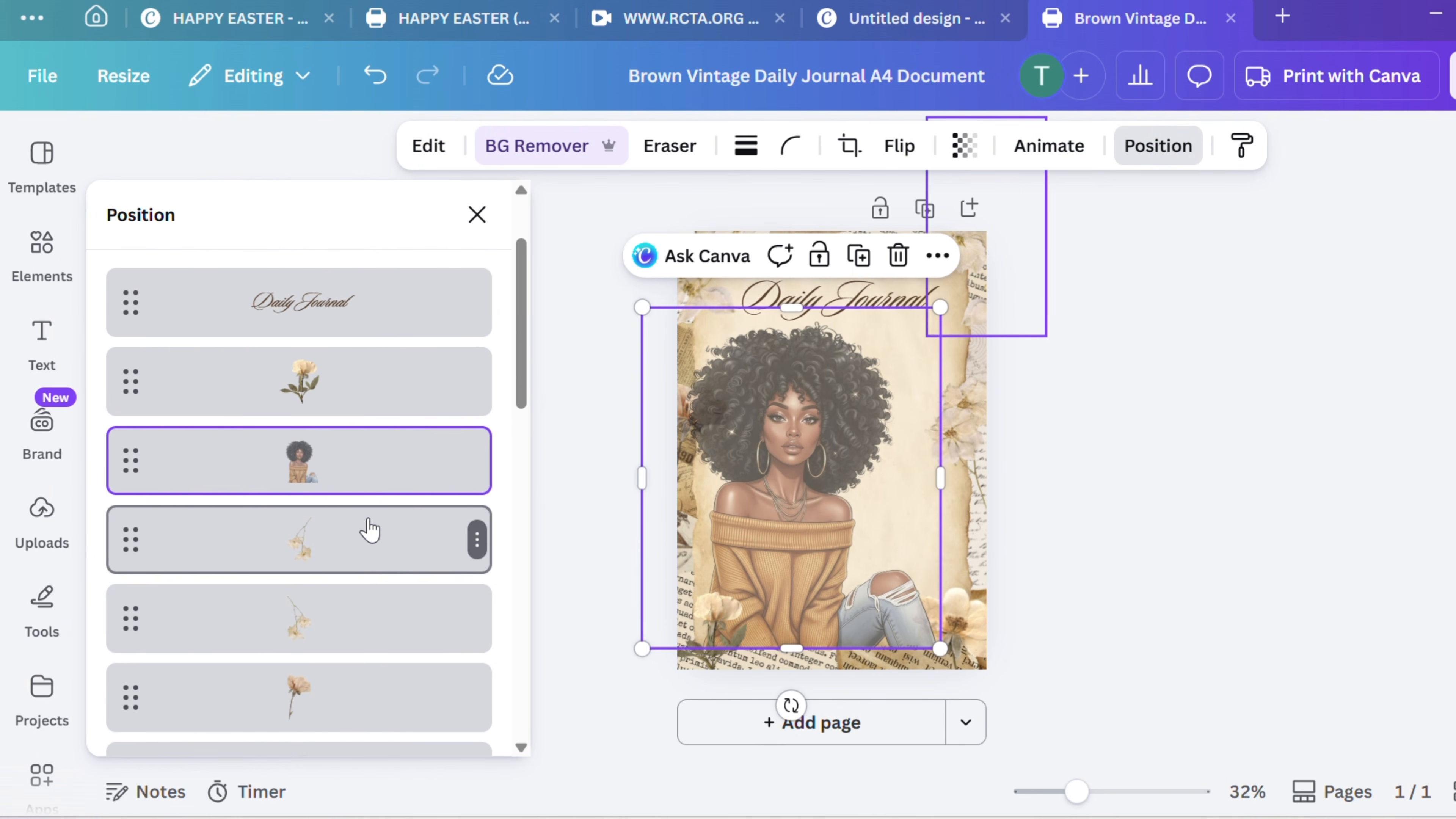
scroll(370, 534, "down", 6)
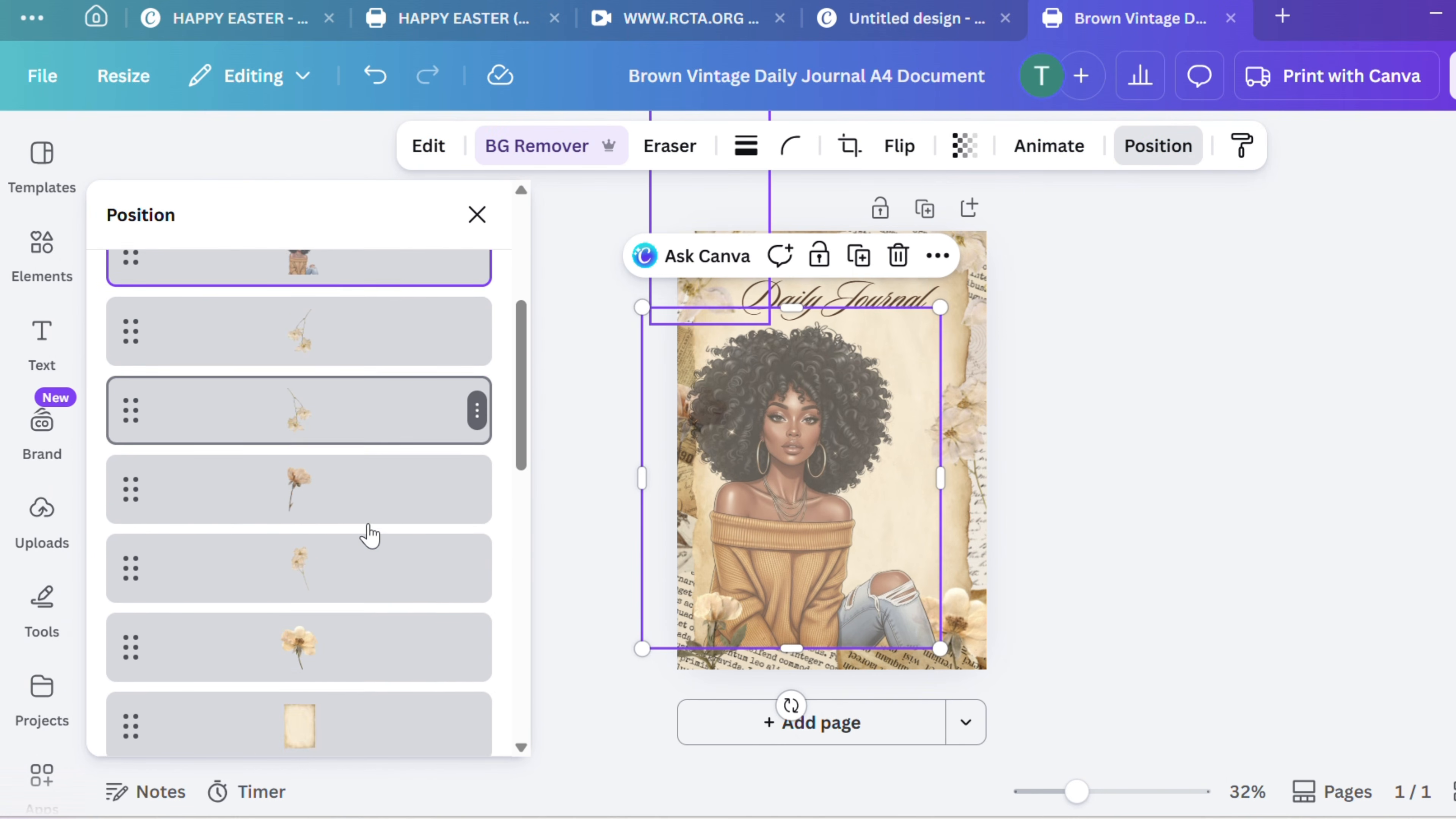
scroll(372, 533, "down", 5)
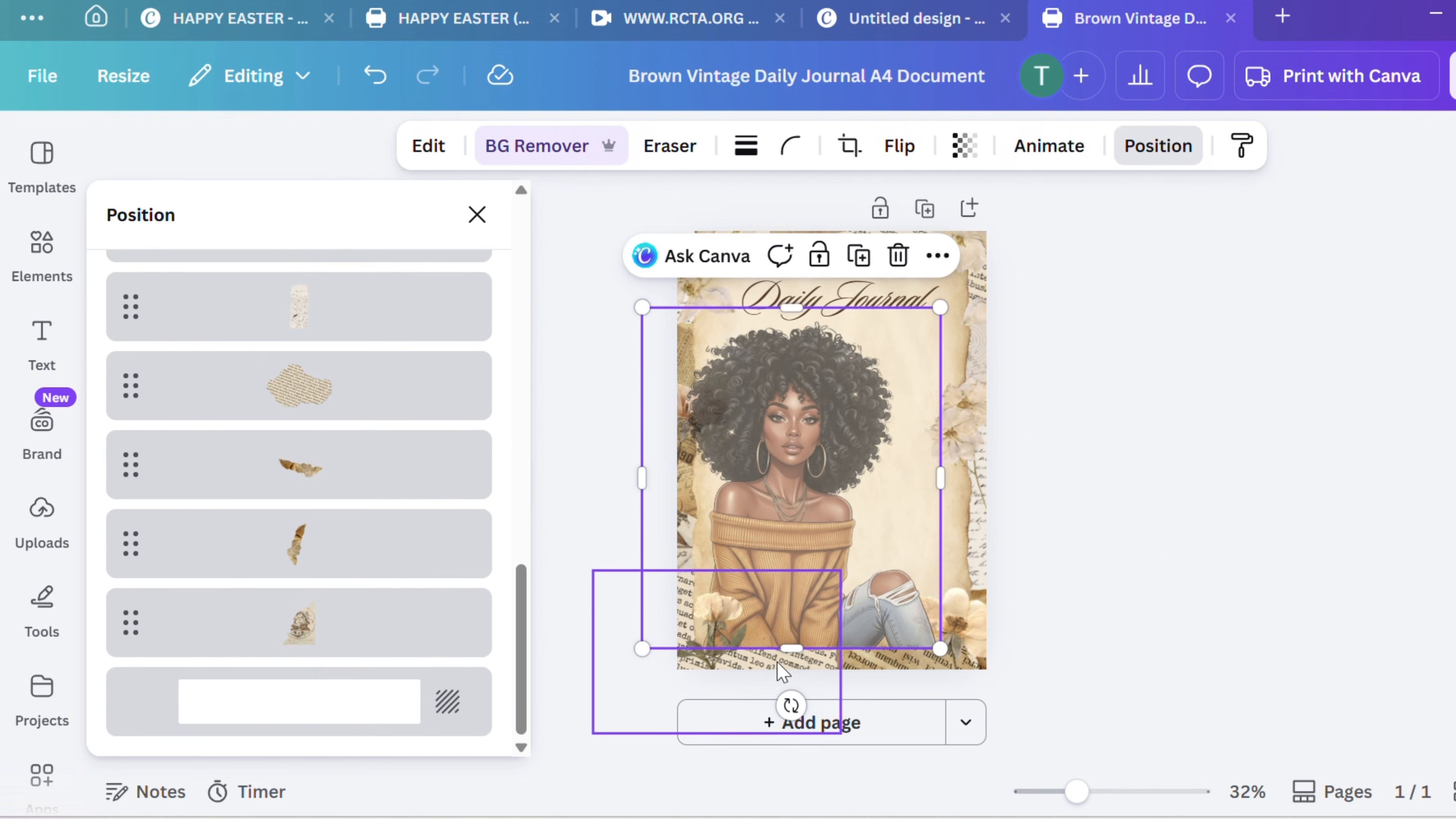
left_click(783, 672)
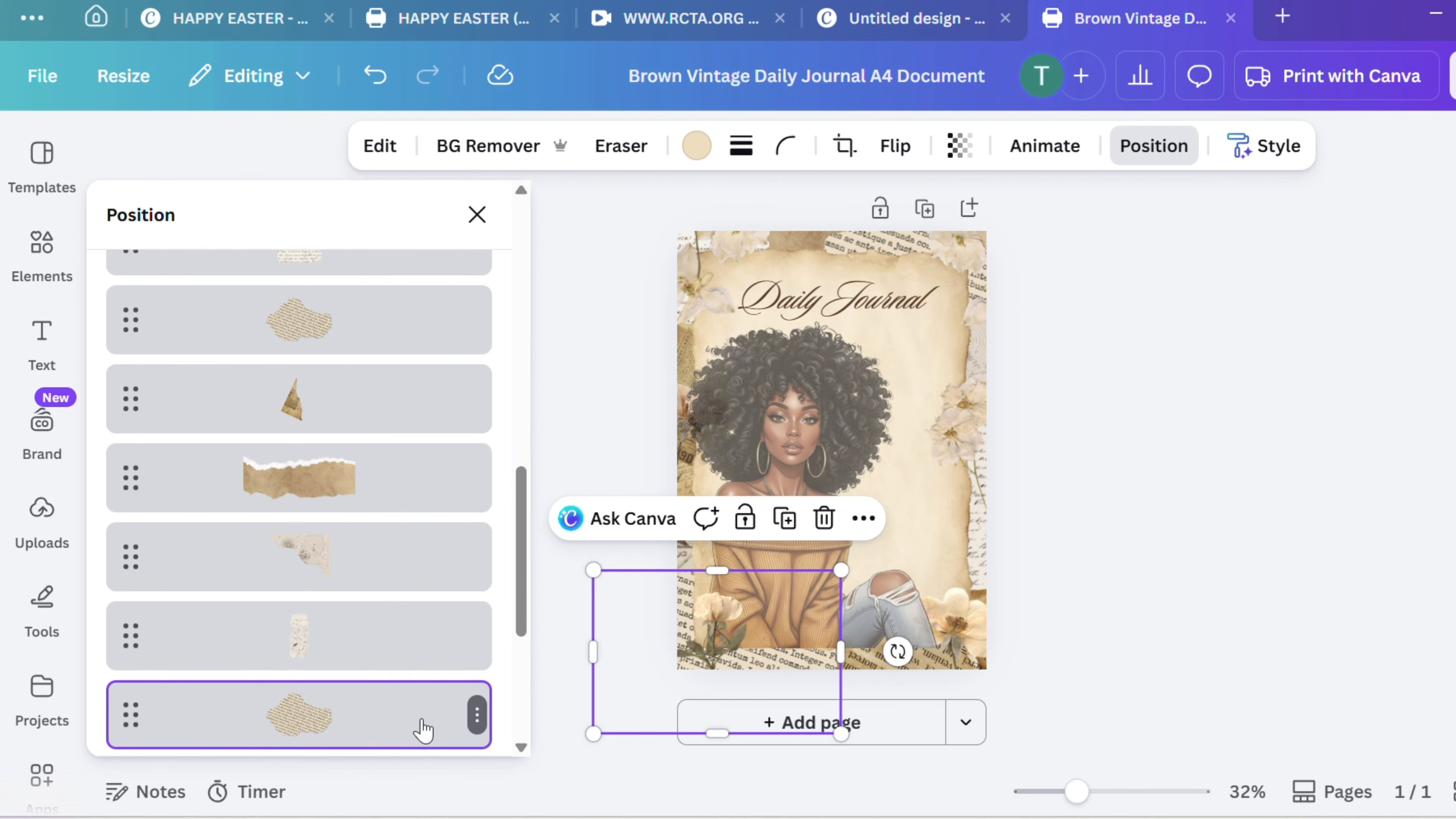
left_click_drag(419, 729, 410, 534)
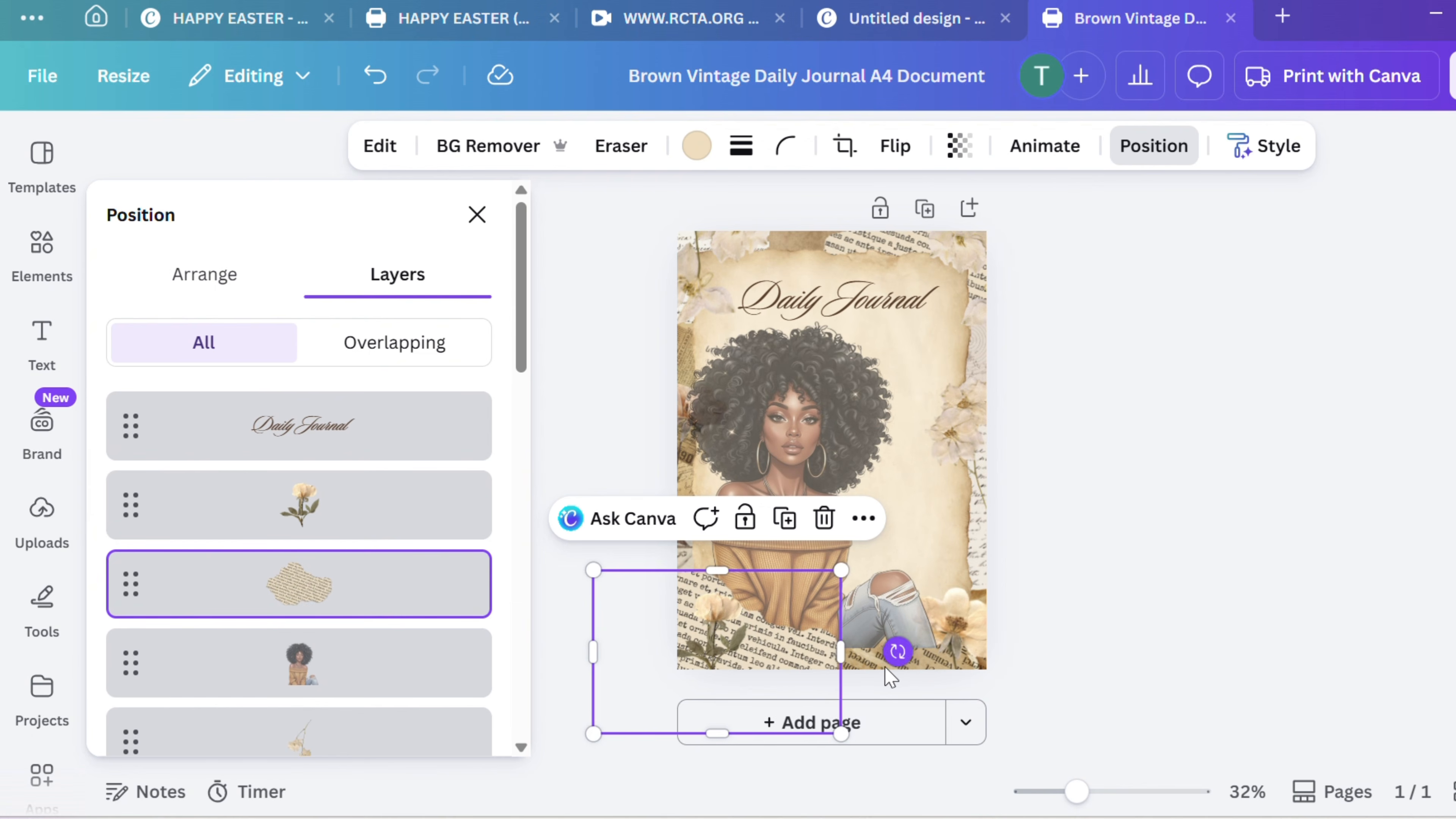
Move the torn brown paper layer directly above the woman and reduce the piece to about 21.7 by 10.1
left_click(882, 678)
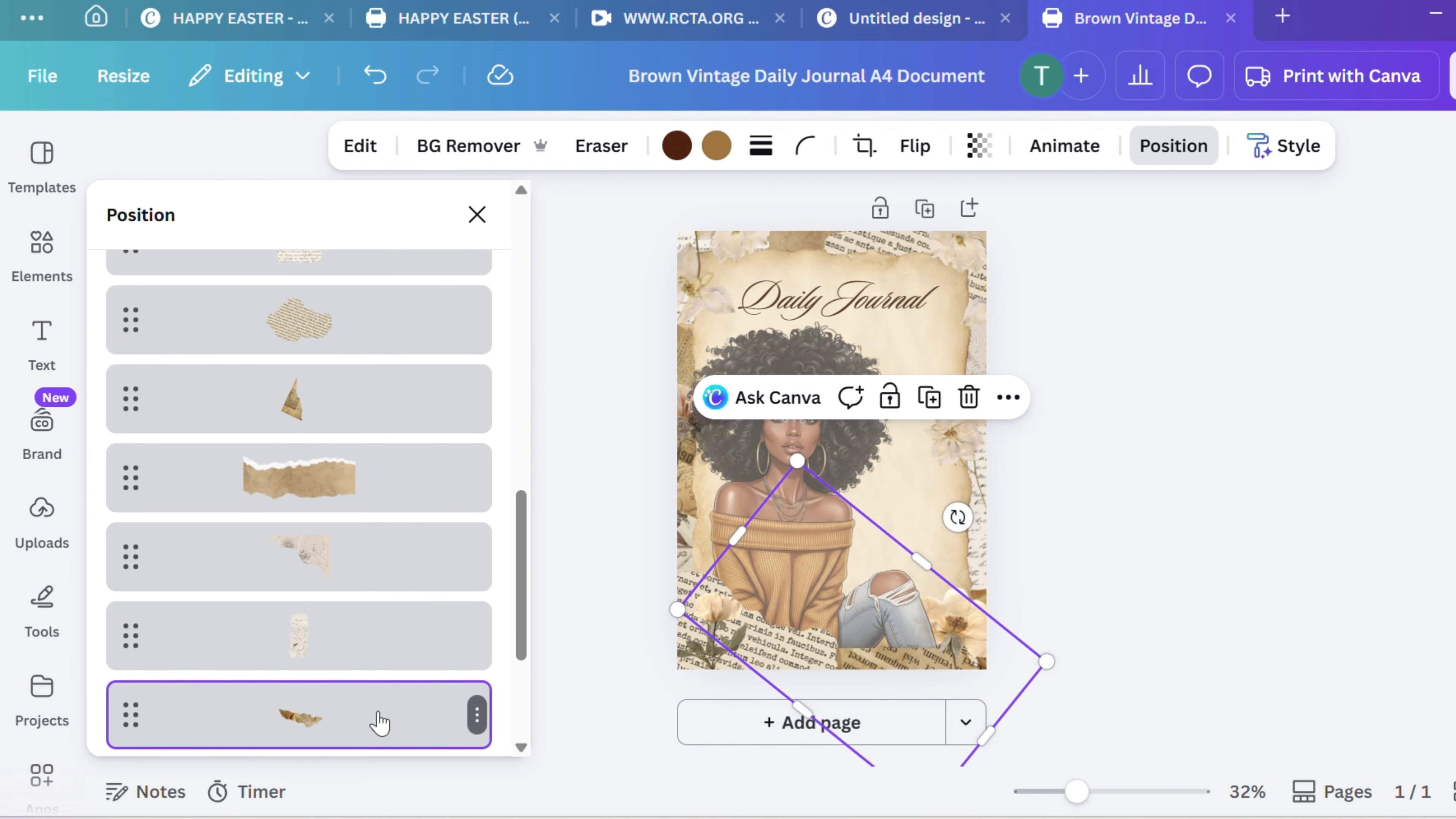
left_click_drag(372, 674, 368, 453)
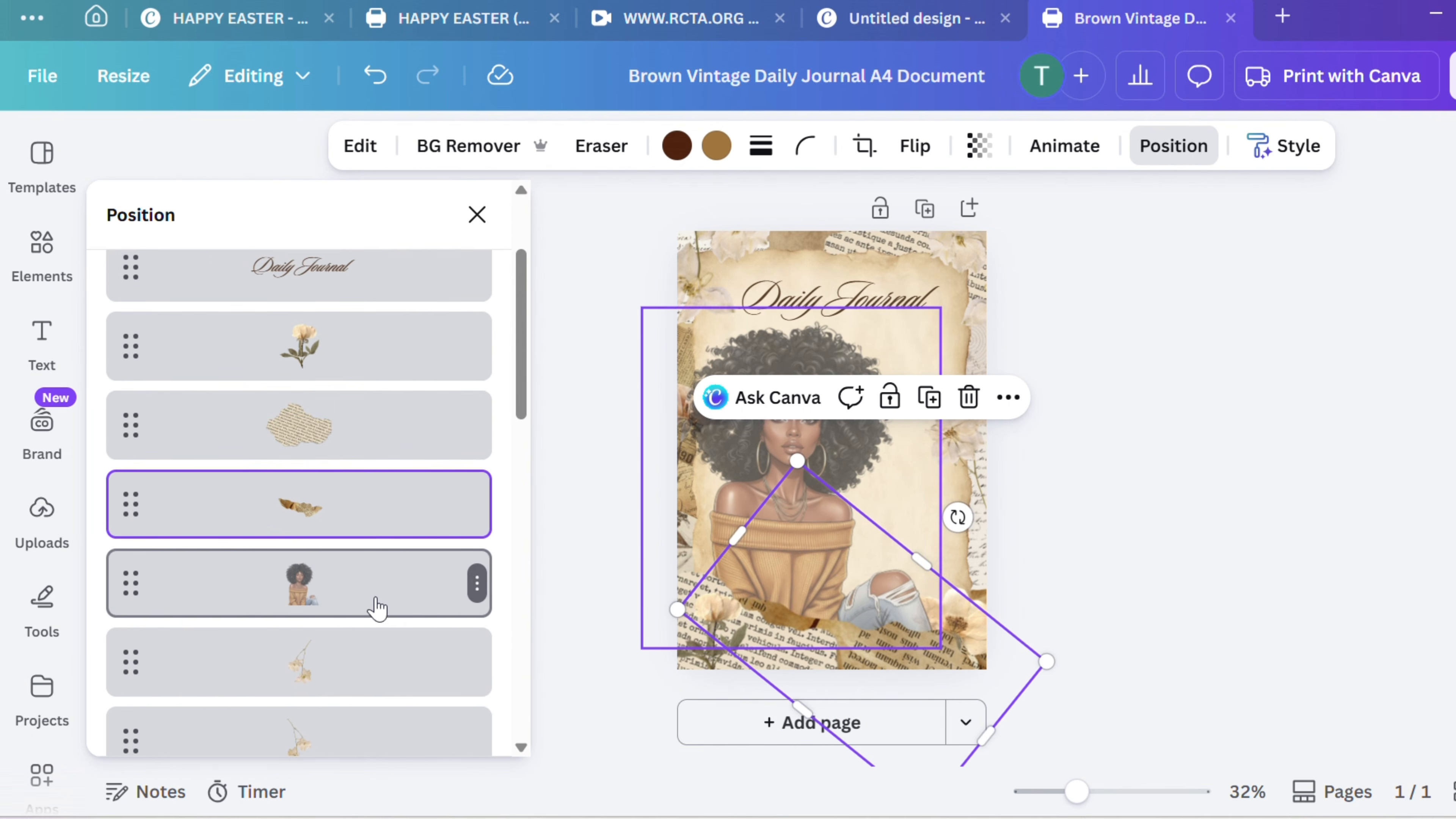
scroll(331, 619, "down", 3)
scroll(330, 619, "down", 5)
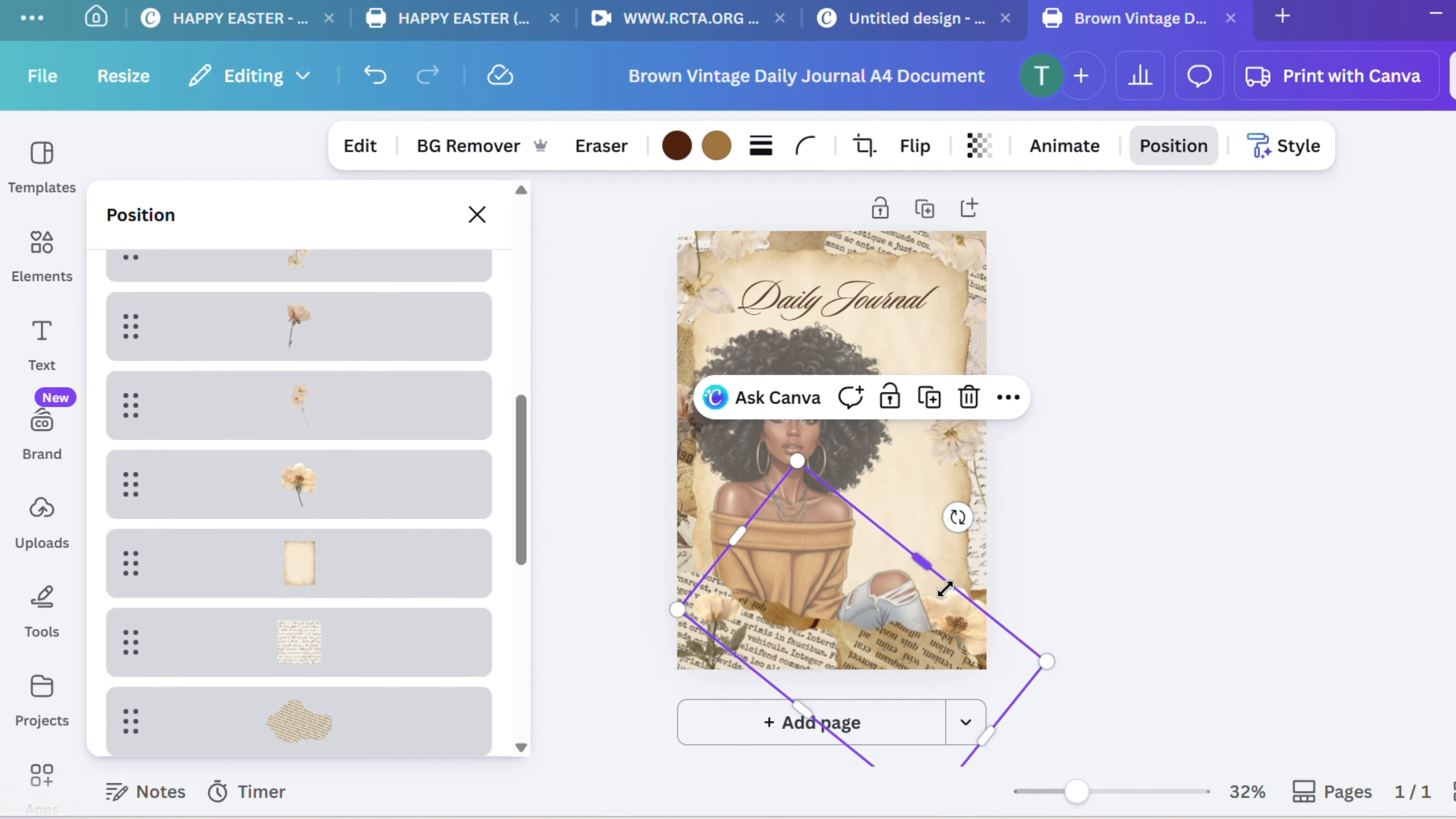
left_click_drag(929, 572, 901, 596)
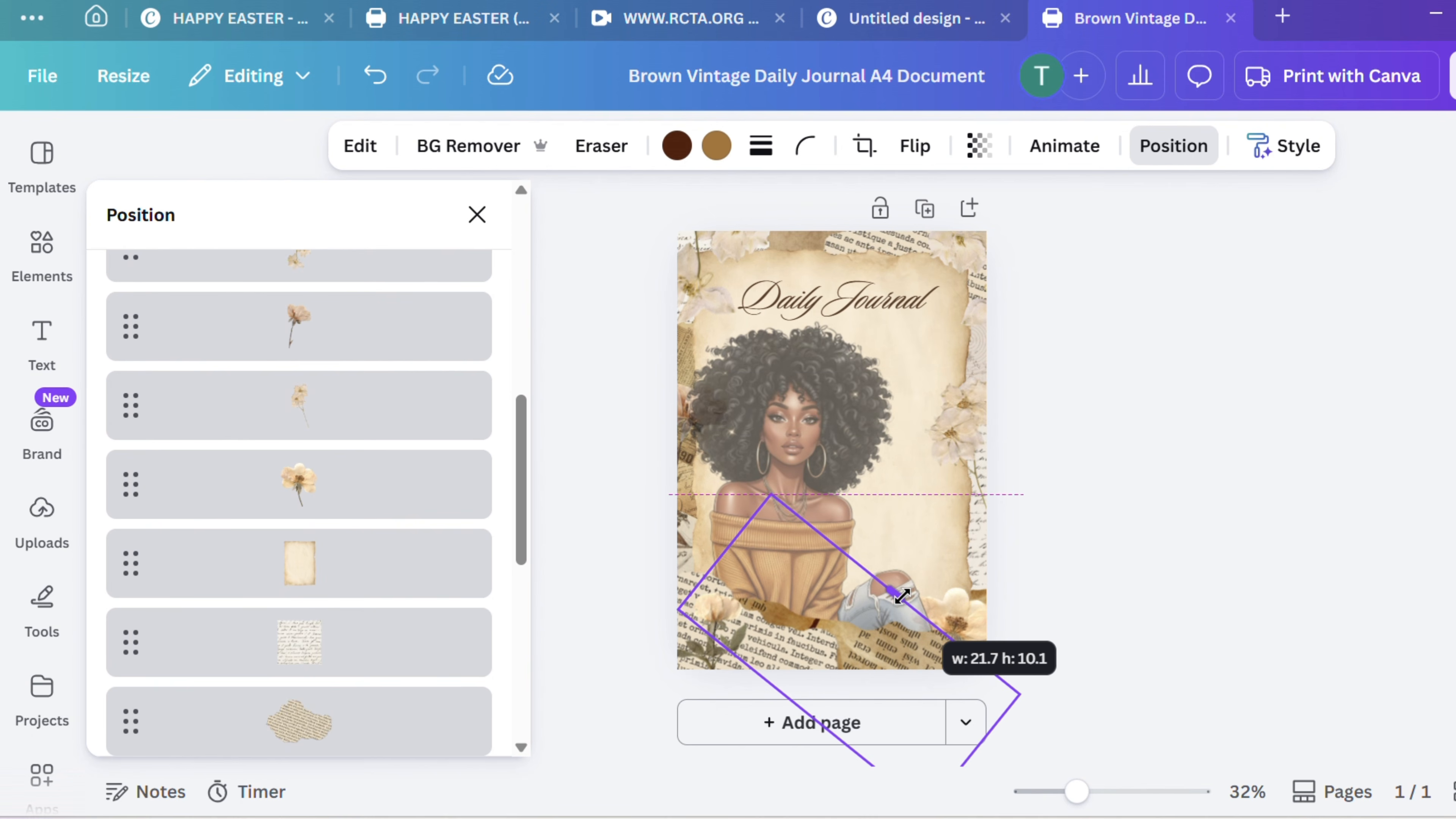
Move the layer of the flower in the page's lower-right corner directly above the woman's image
left_click(983, 623)
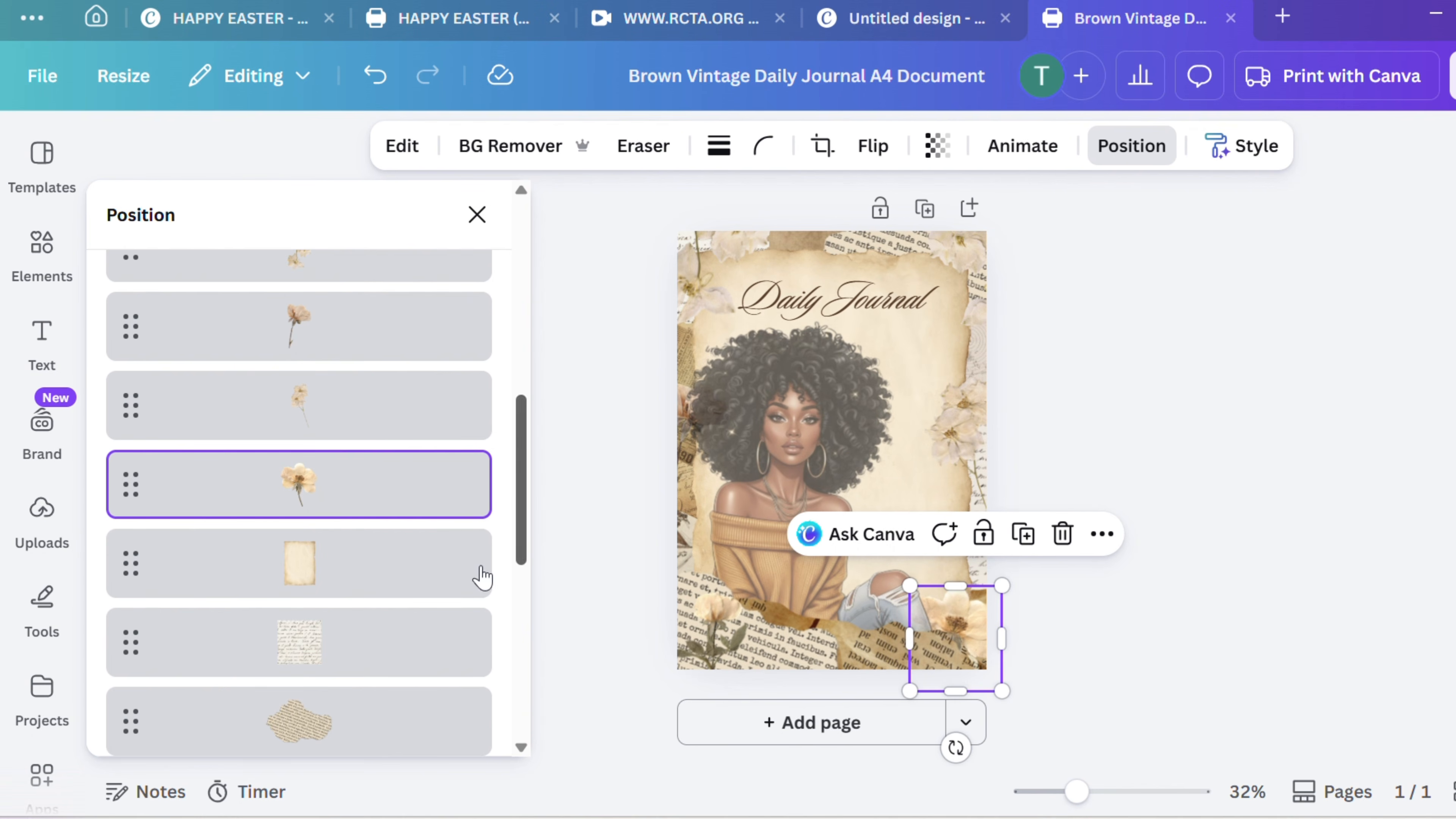
left_click_drag(339, 494, 351, 453)
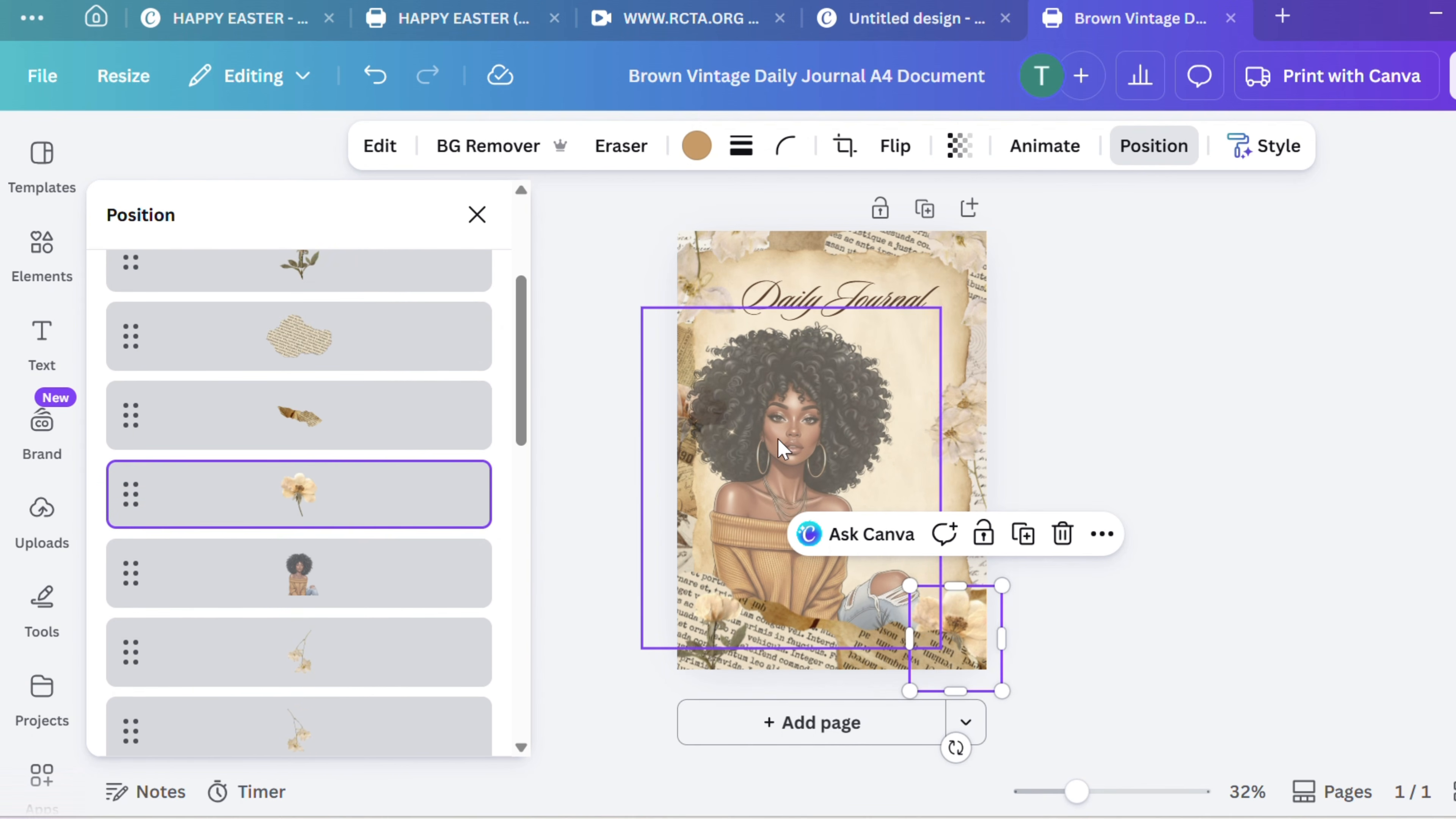
Shift the printed-text paper scrap further into the lower-left corner, and rotate the torn brown paper flatter along the page's lower edge
left_click_drag(693, 590, 676, 611)
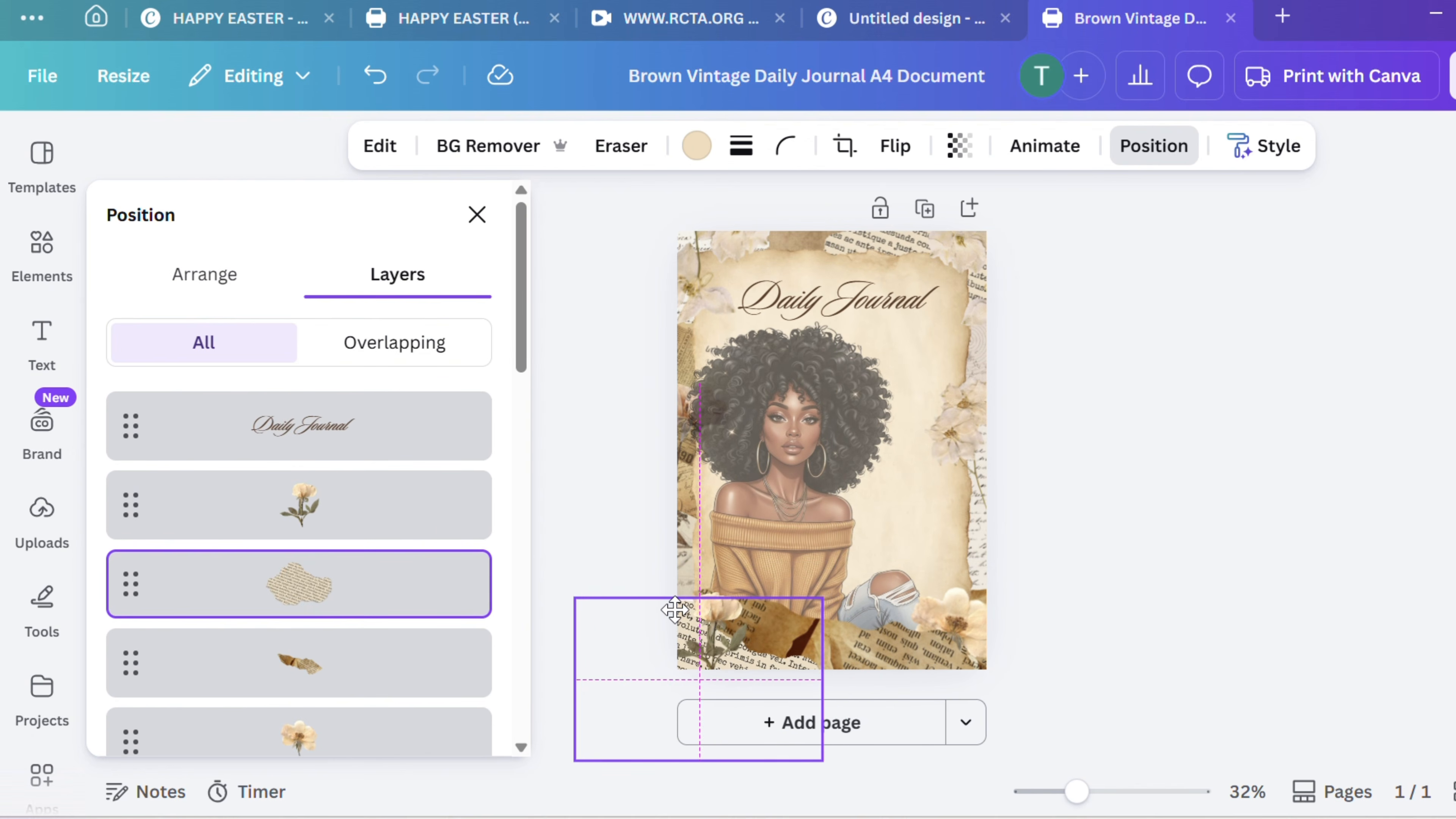
left_click(900, 663)
left_click_drag(906, 670, 911, 666)
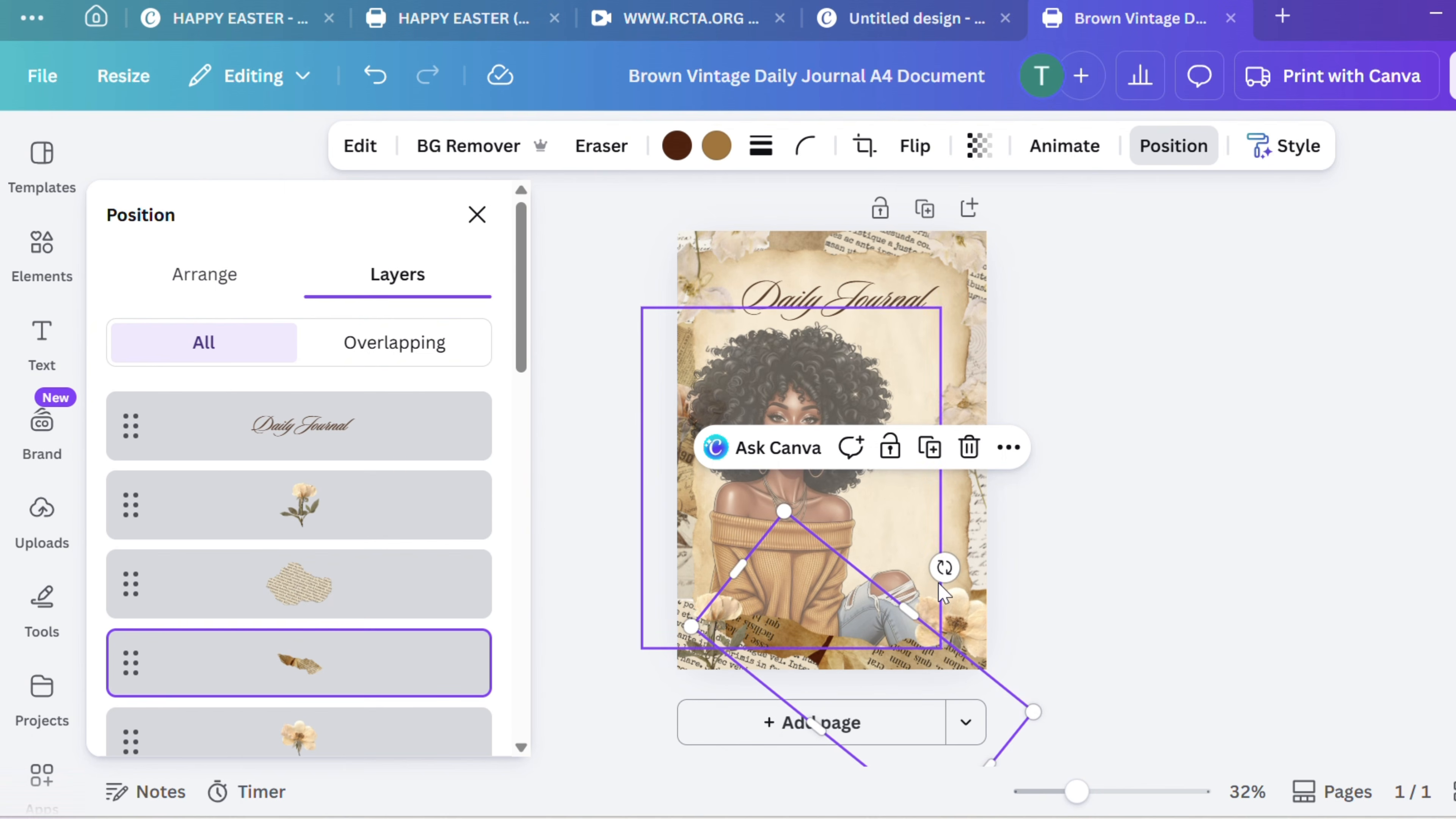
left_click_drag(941, 567, 913, 548)
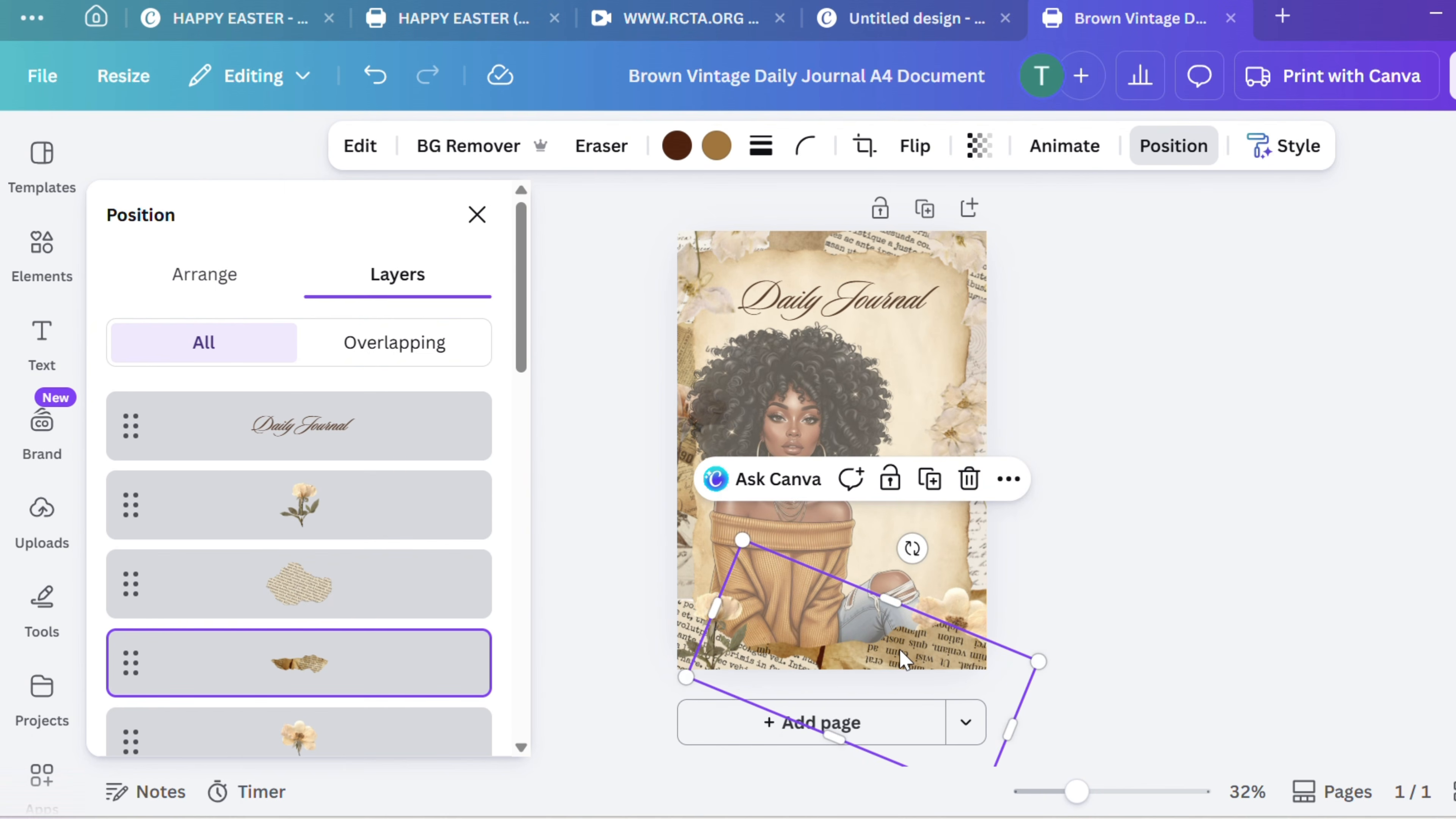
left_click_drag(898, 650, 901, 653)
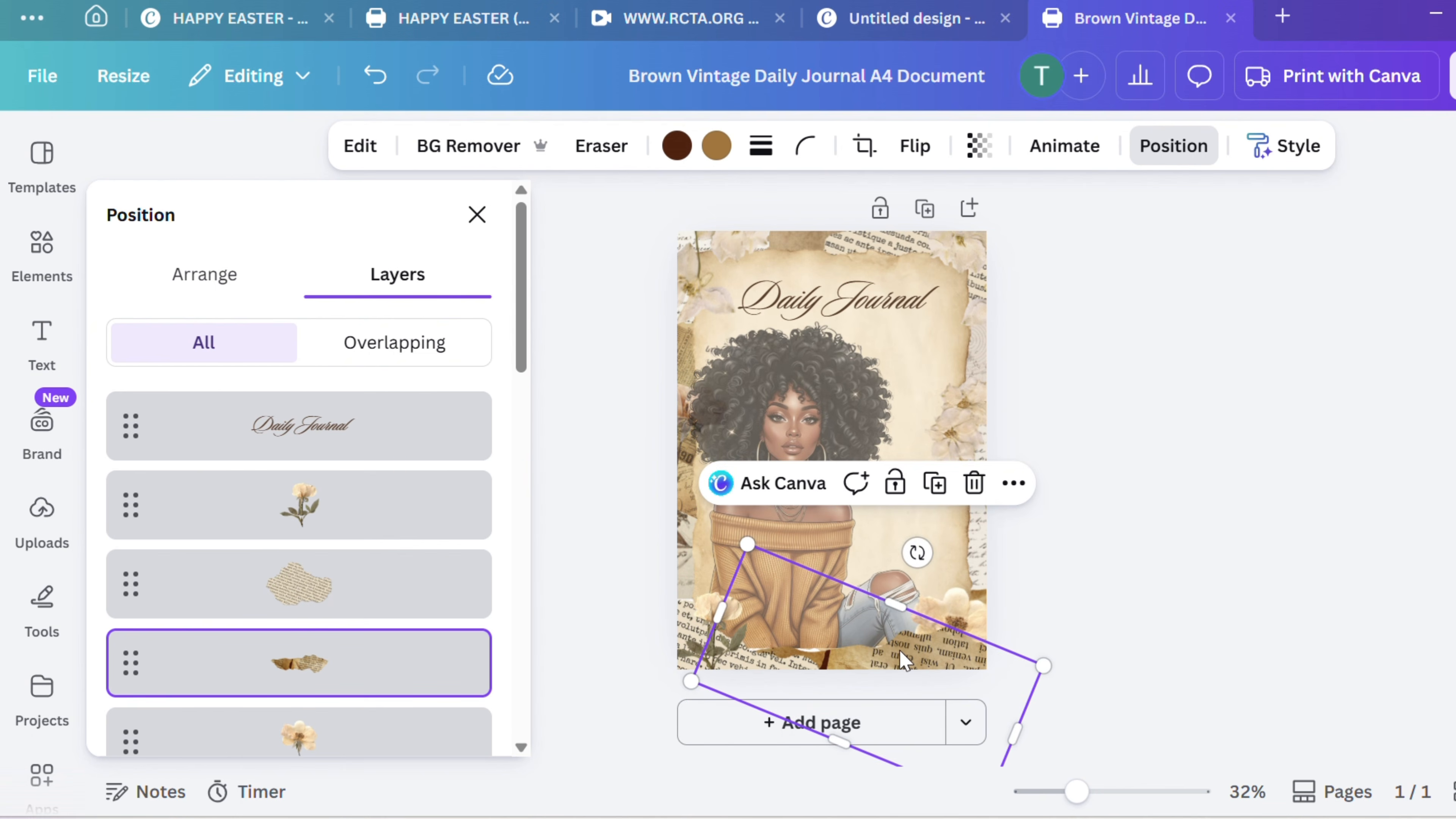
Move the lower-right flower's layer directly above the printed-text paper scrap, and shift the woman's image slightly up and to the right
left_click_drag(383, 710, 399, 519)
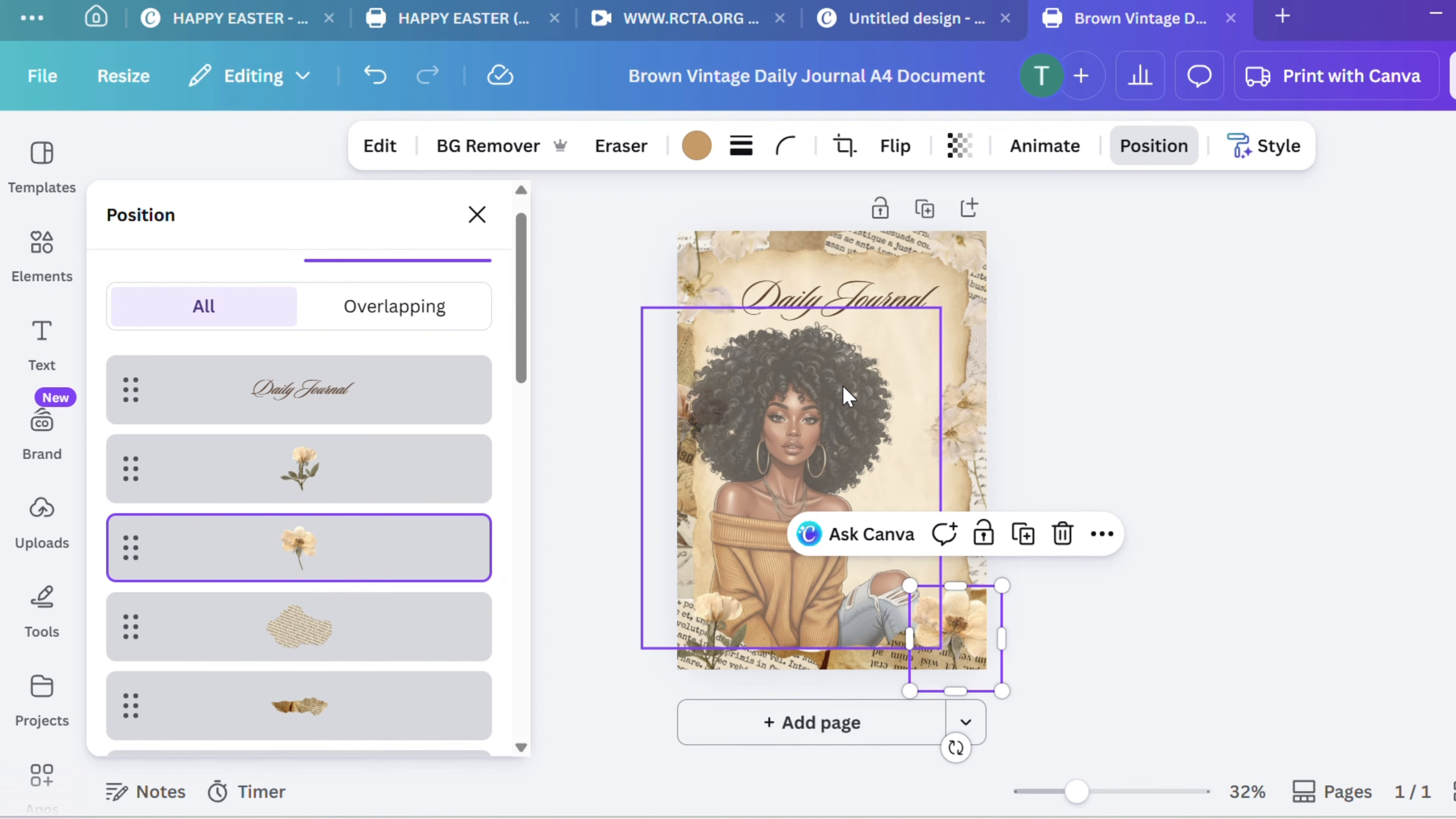
mouse_move(846, 386)
left_mouse_down()
mouse_move(832, 377)
mouse_move(851, 380)
left_mouse_up()
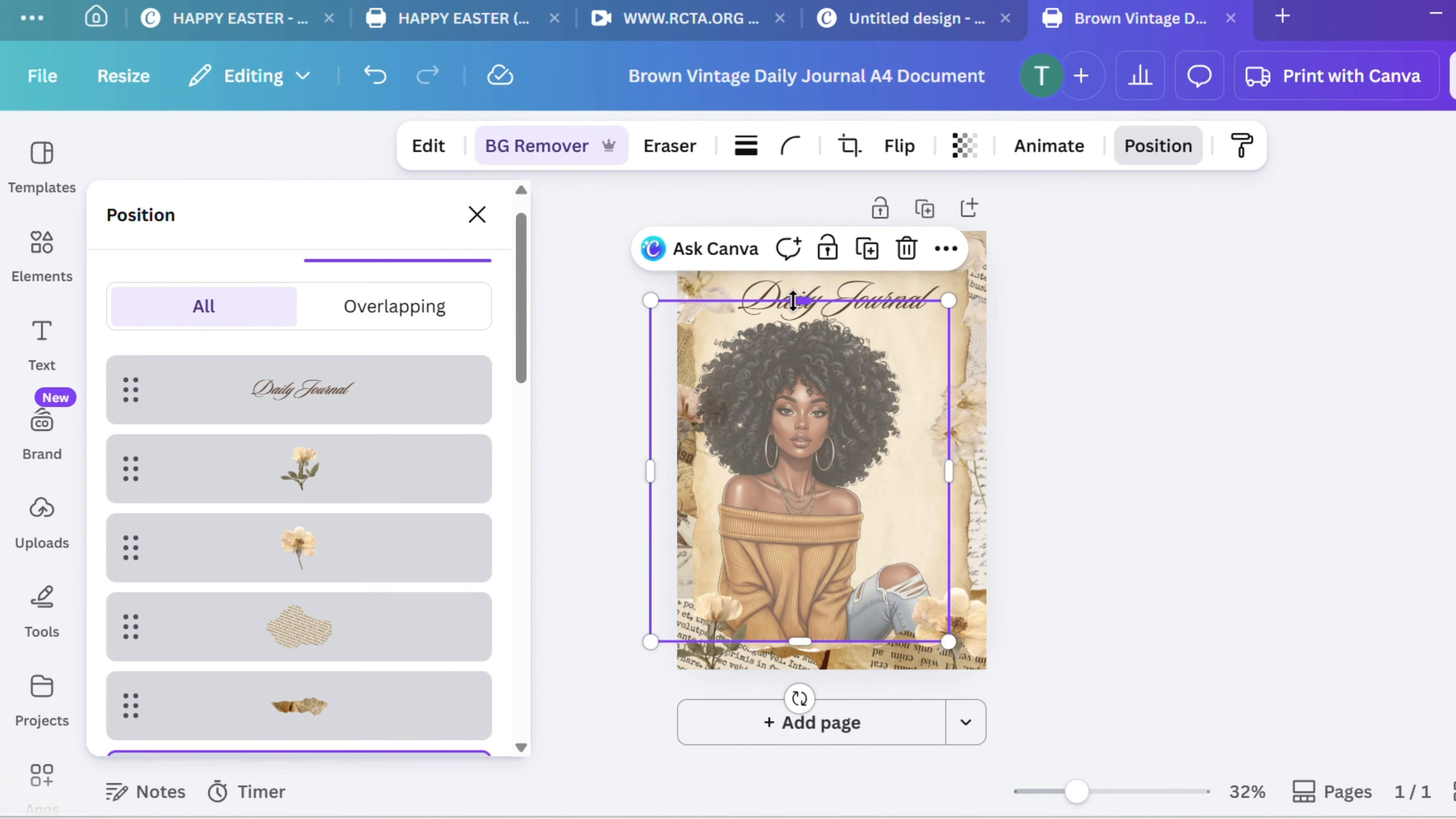
Crop the woman's image down from its upper edge to clear the title, and change the title text to "My Daily Thoughts"
left_click_drag(792, 300, 796, 383)
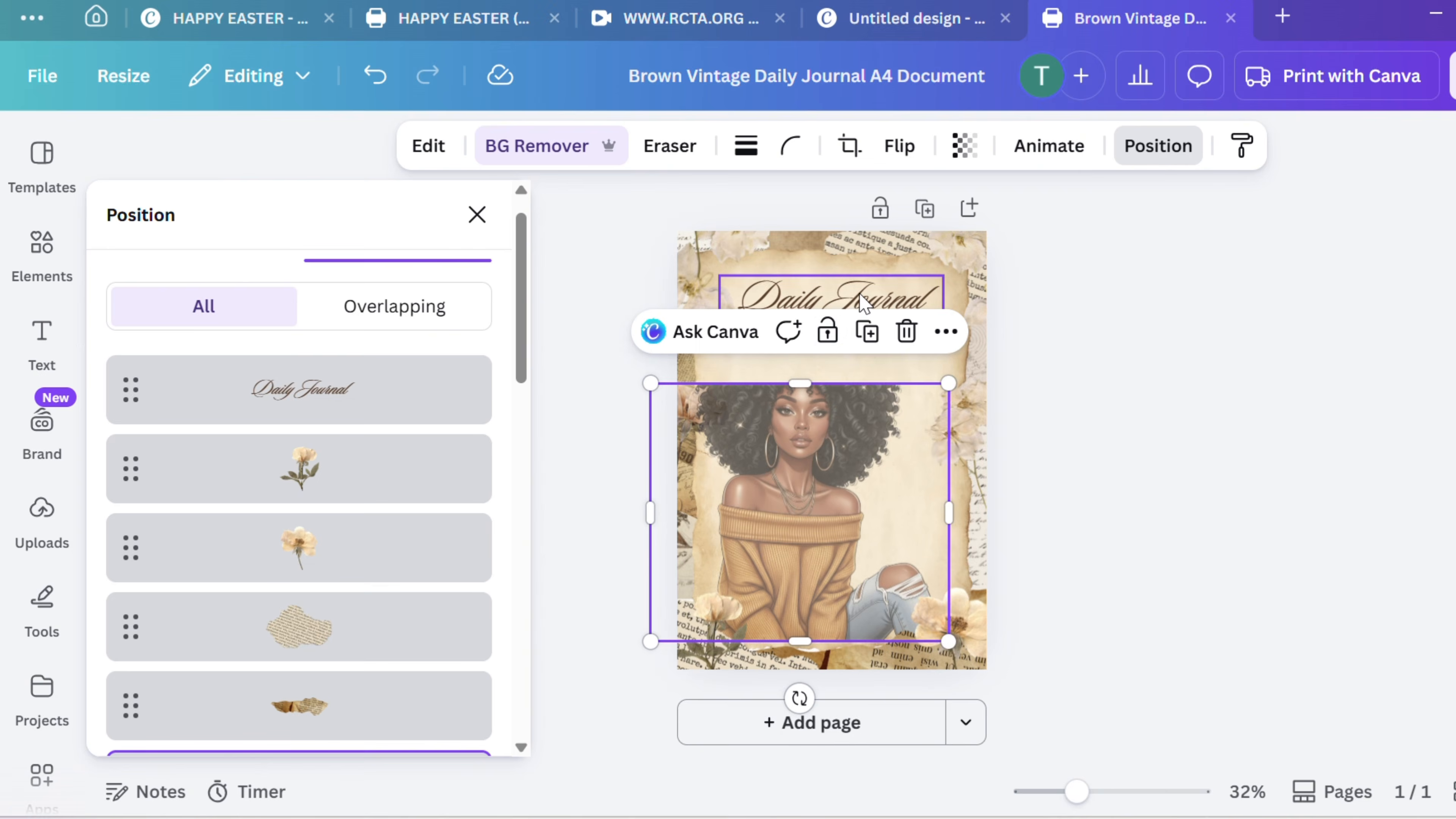
left_click(864, 302)
left_click(883, 293)
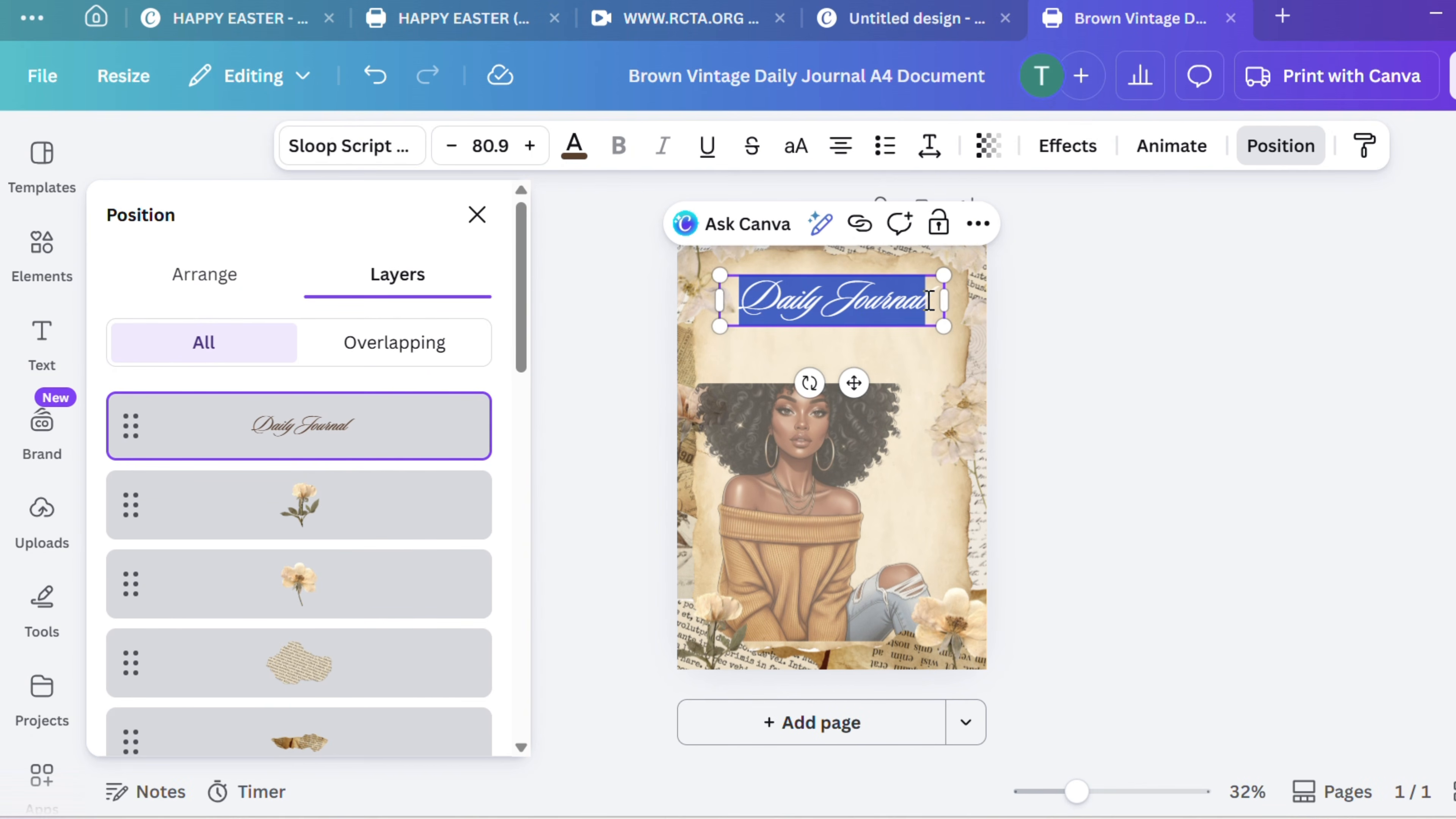
key("Escape")
key("BackSpace")
key("BackSpace")
key("BackSpace")
key("BackSpace")
key("BackSpace")
key("BackSpace")
key("BackSpace")
key("BackSpace")
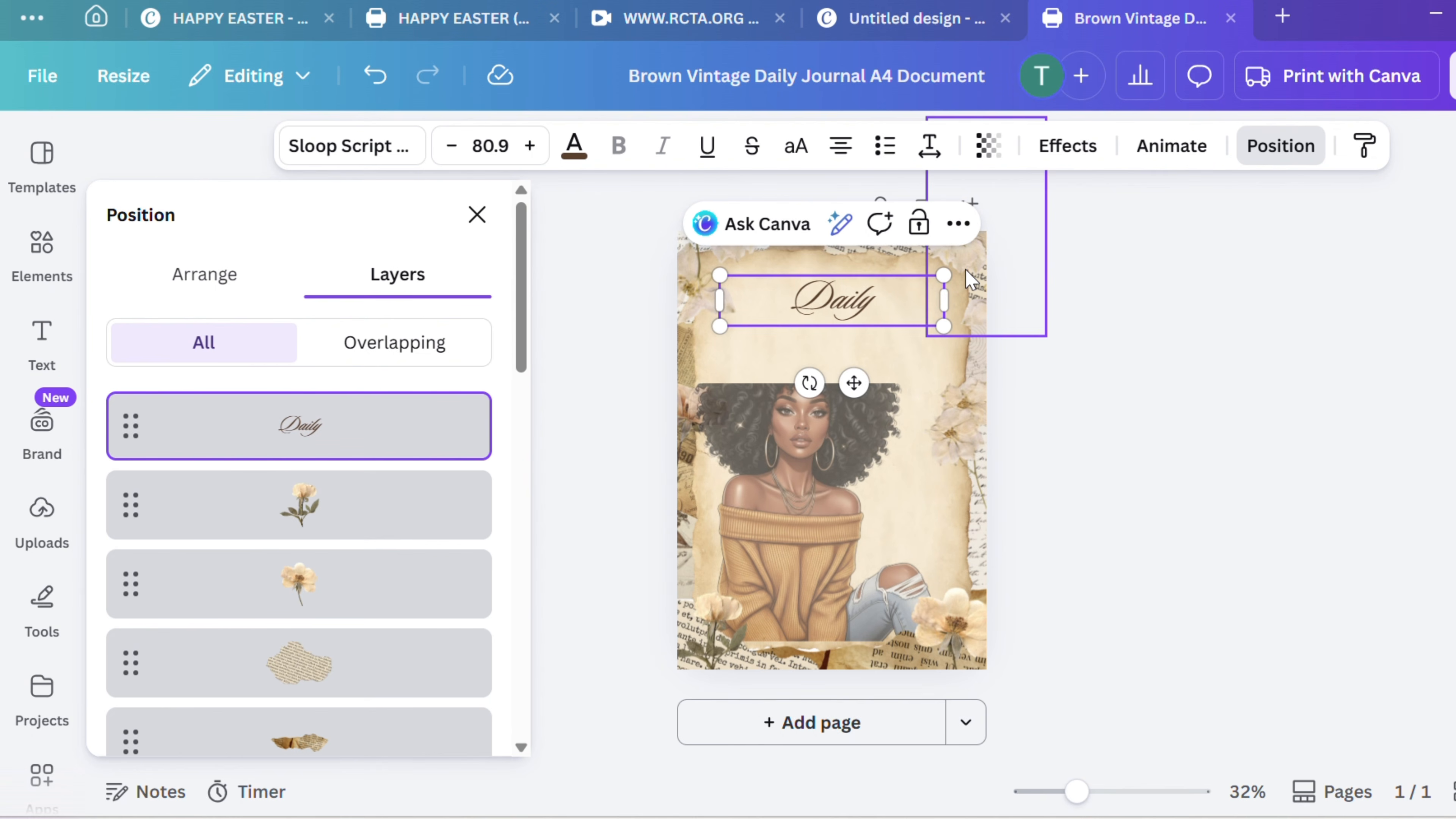
type("My Daily")
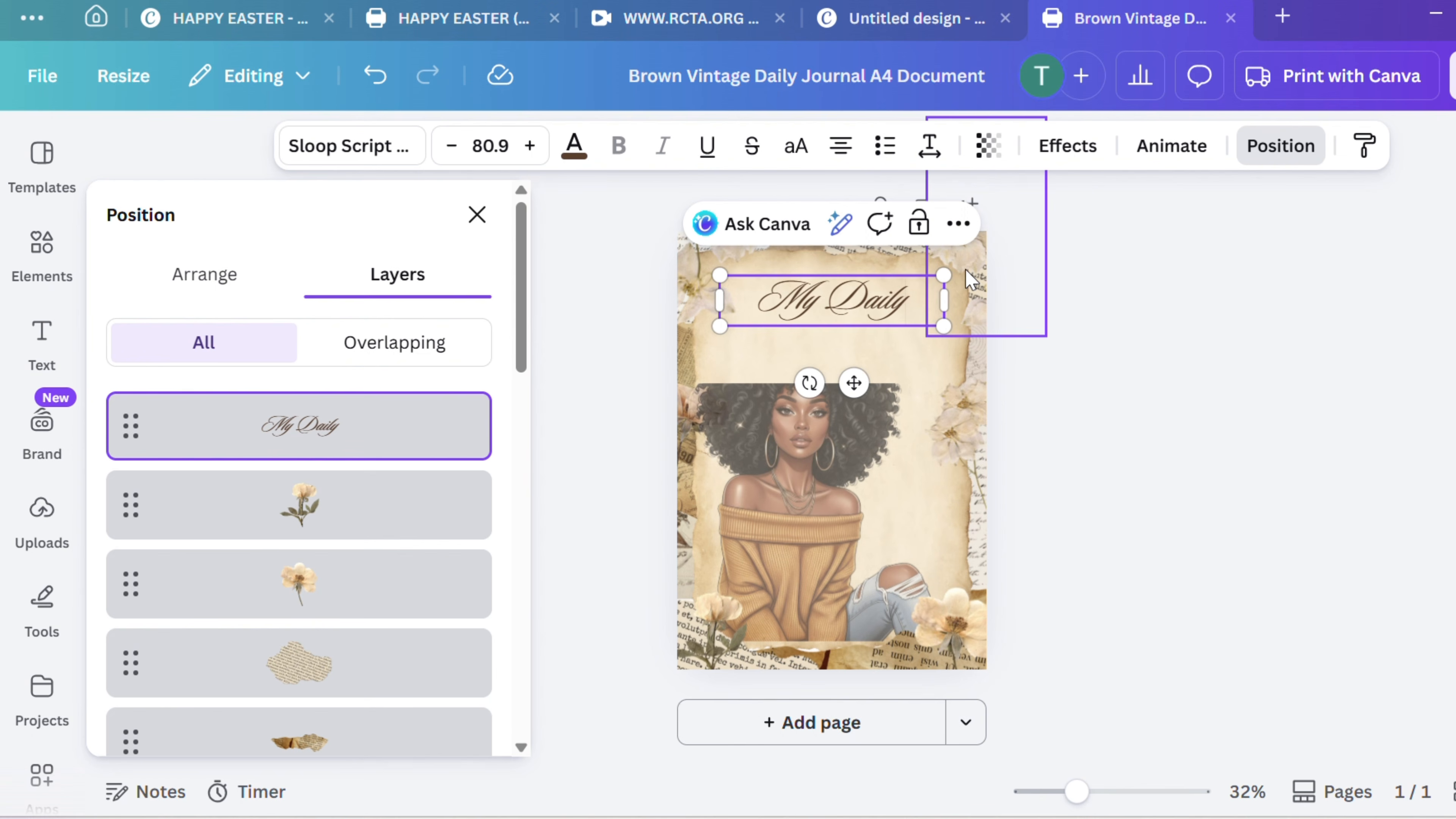
type(" Though")
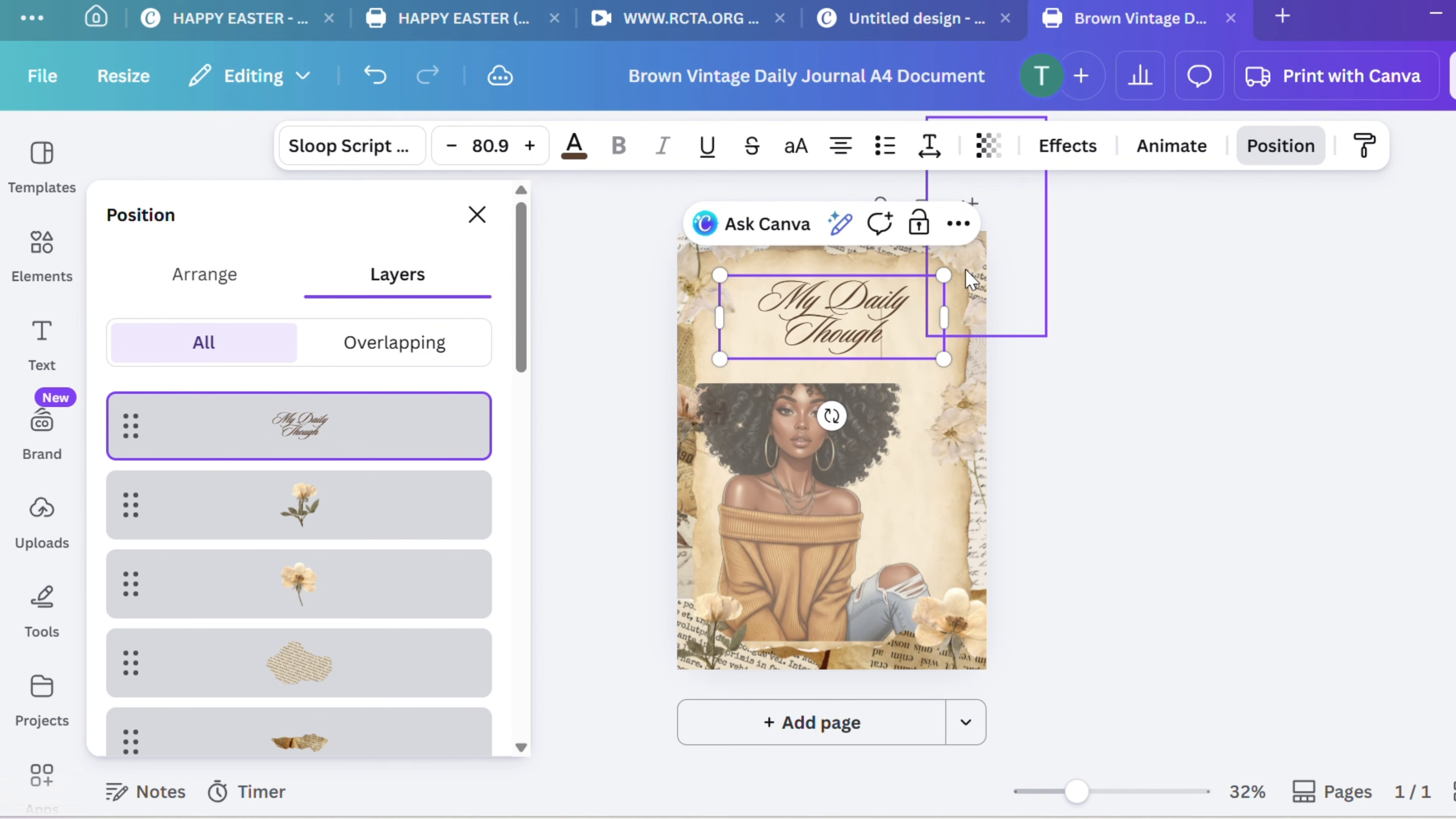
type("ts")
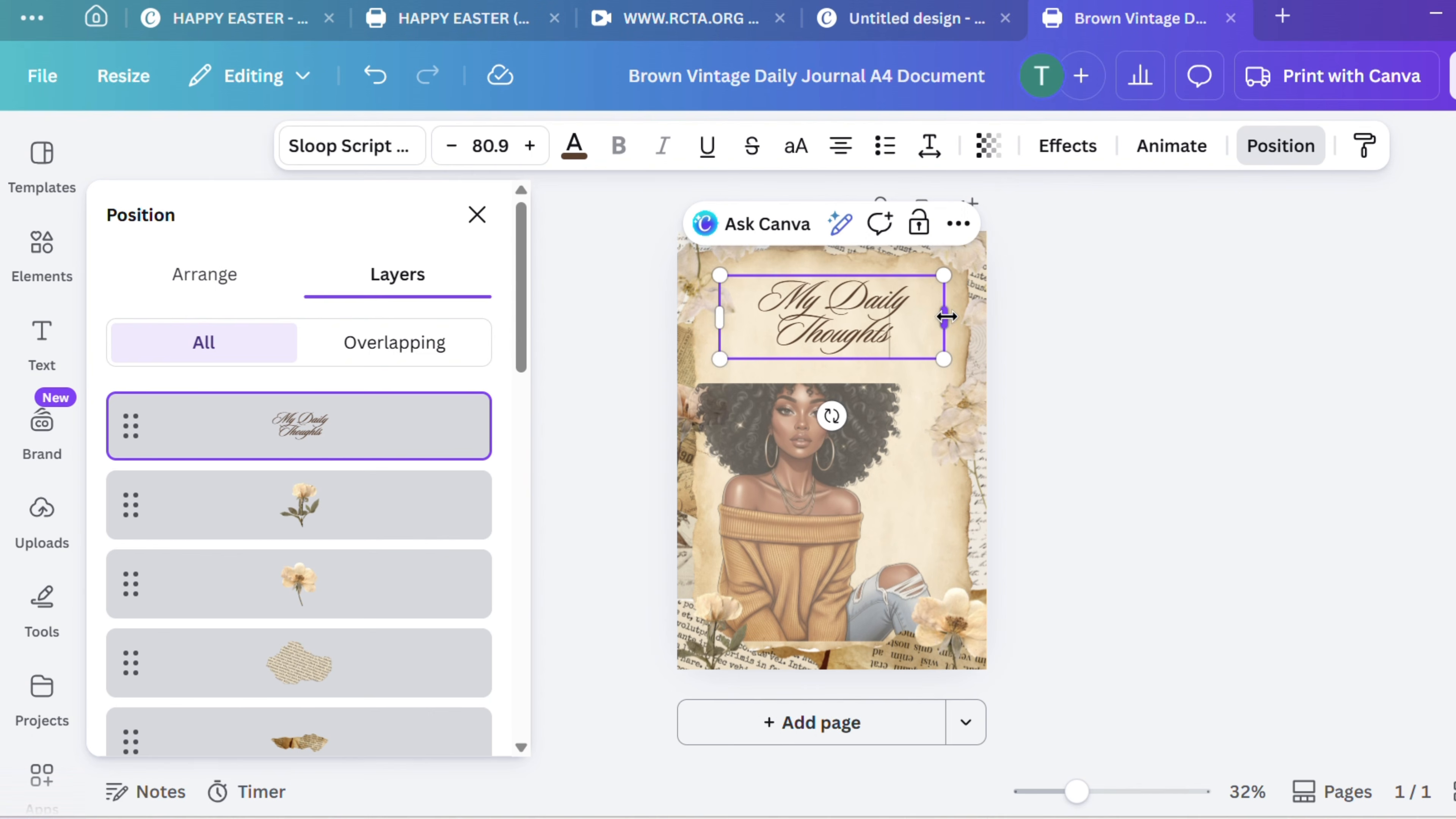
Refit the title onto a single line at font size 71.7 and centre it near the page's upper edge
left_click_drag(945, 317, 972, 316)
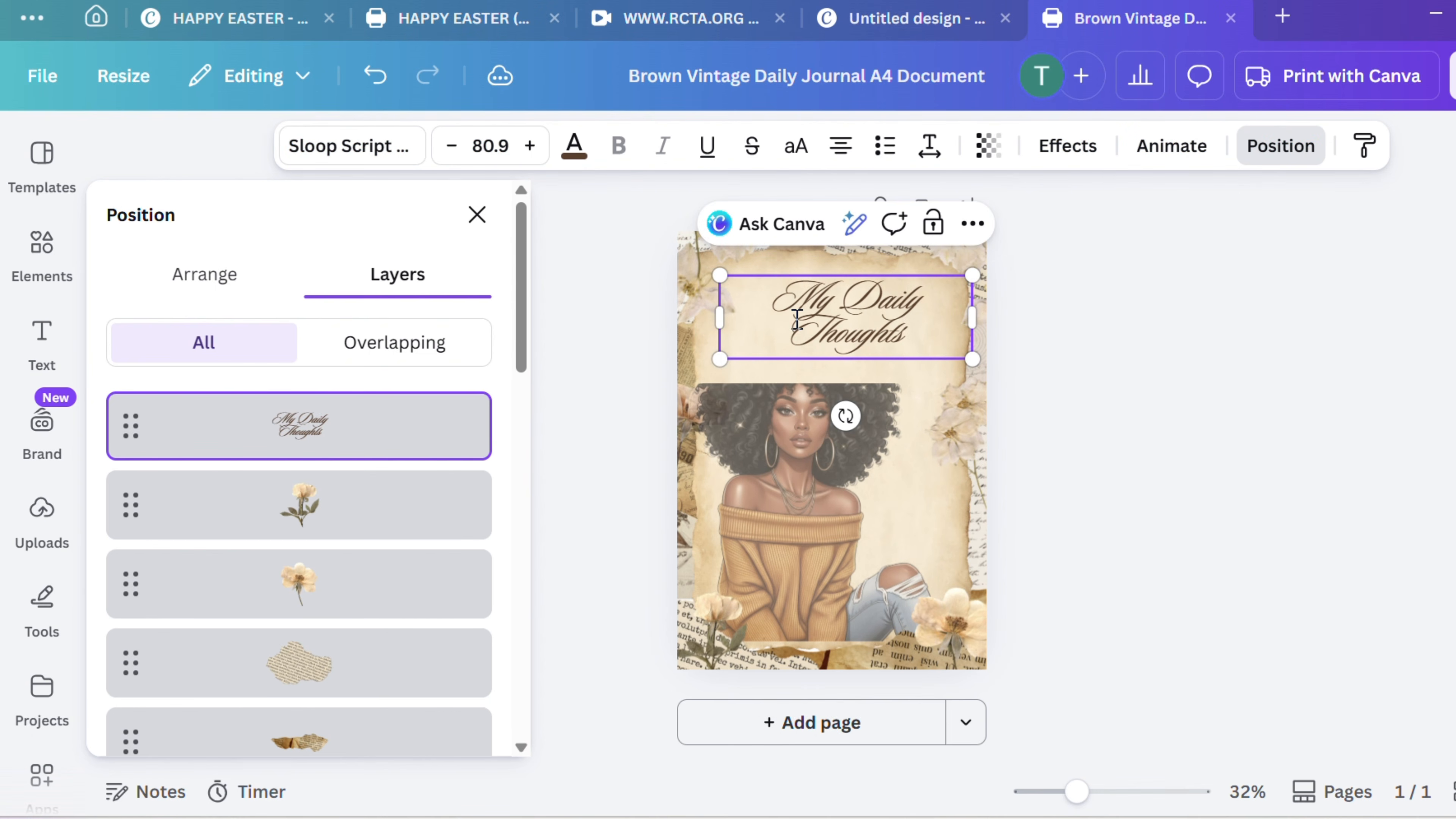
mouse_move(692, 313)
left_mouse_down()
mouse_move(639, 321)
mouse_move(692, 322)
left_mouse_up()
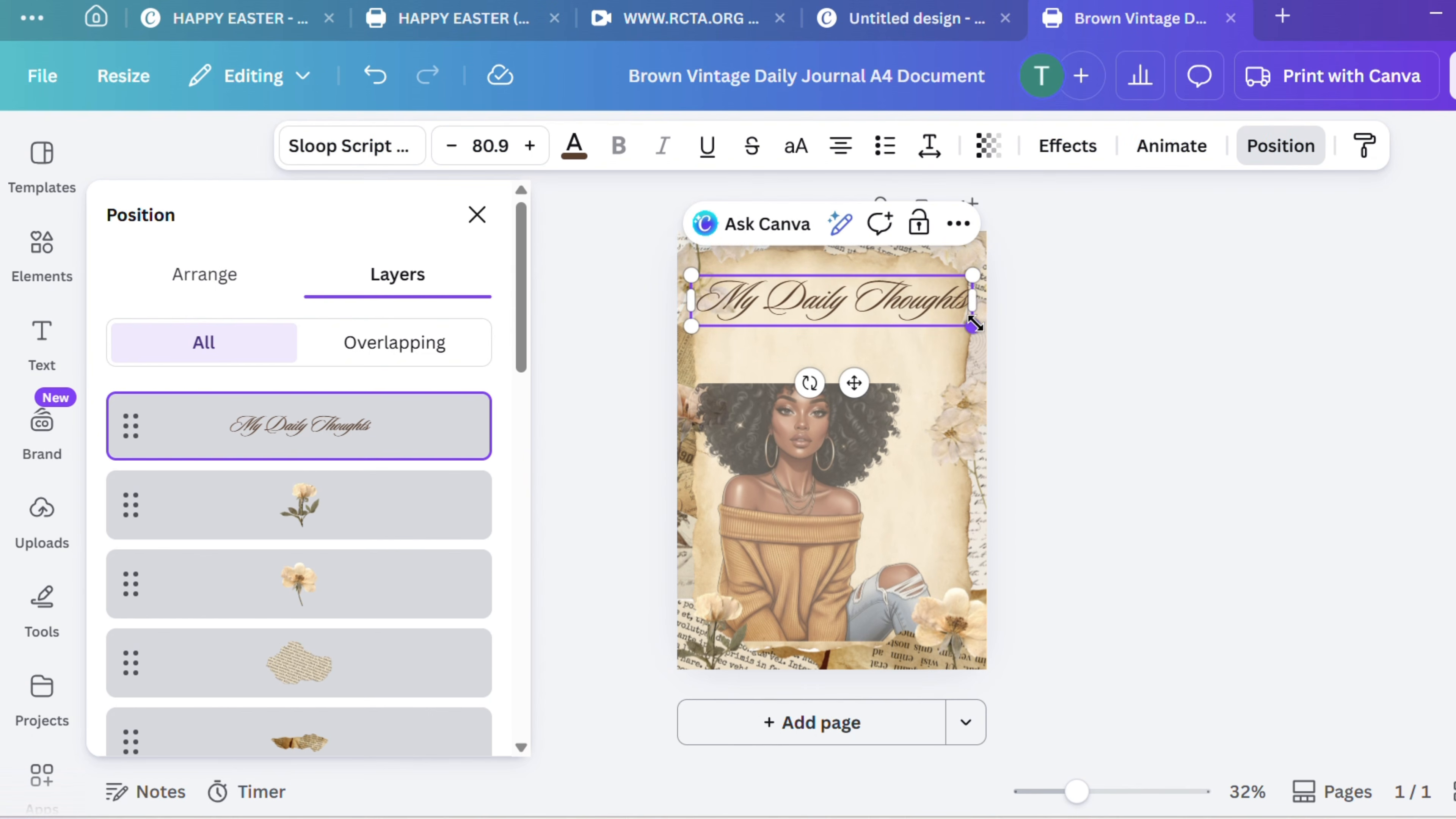
left_click_drag(954, 316, 940, 319)
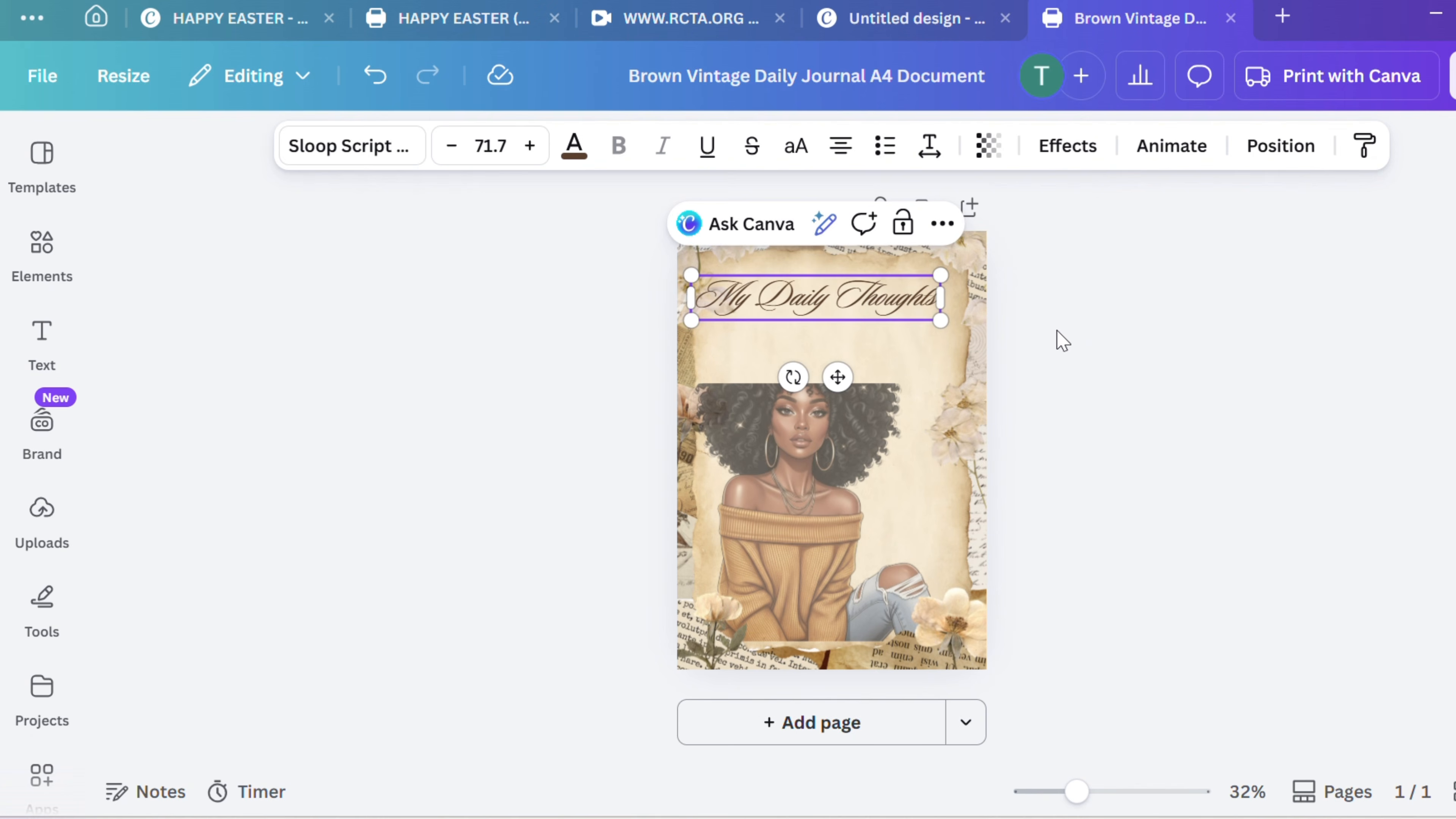
left_click(1062, 341)
left_click_drag(896, 304, 909, 291)
Restore the cropped upper part of the woman's image and enlarge her slightly so her hair reaches just below the title
left_click(836, 424)
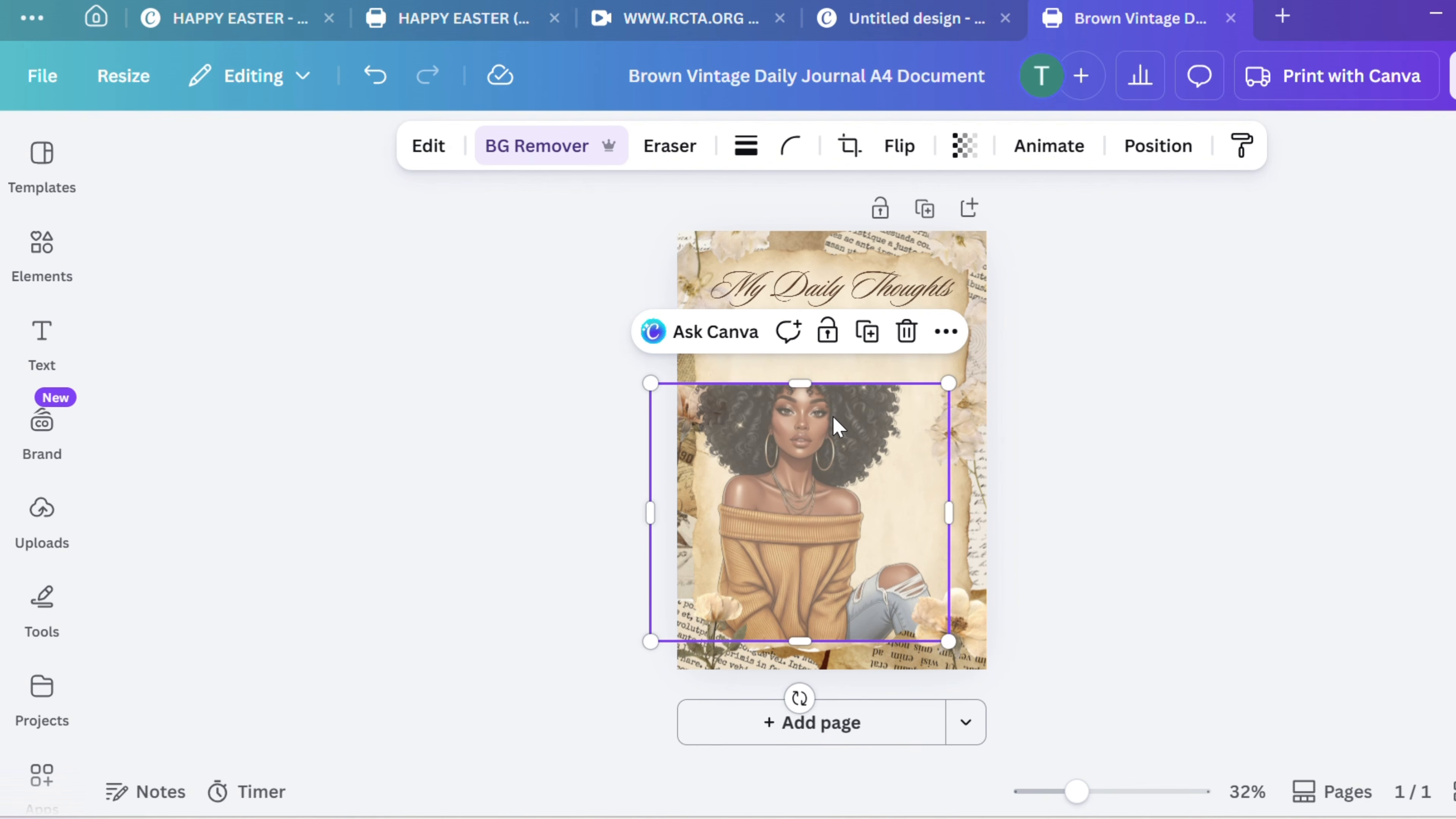
left_click_drag(810, 368, 817, 312)
left_click_drag(954, 304, 962, 290)
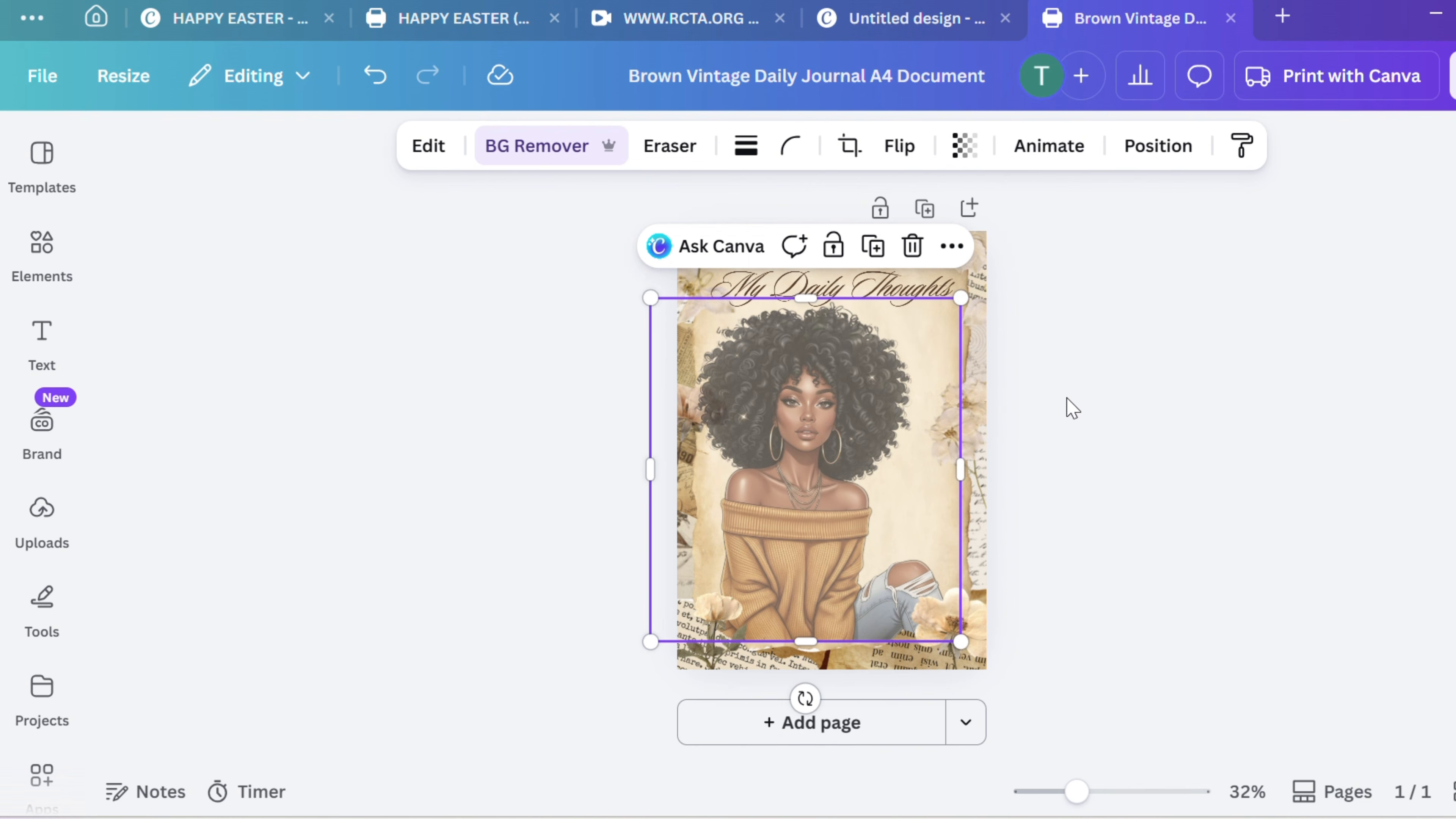
left_click(1083, 417)
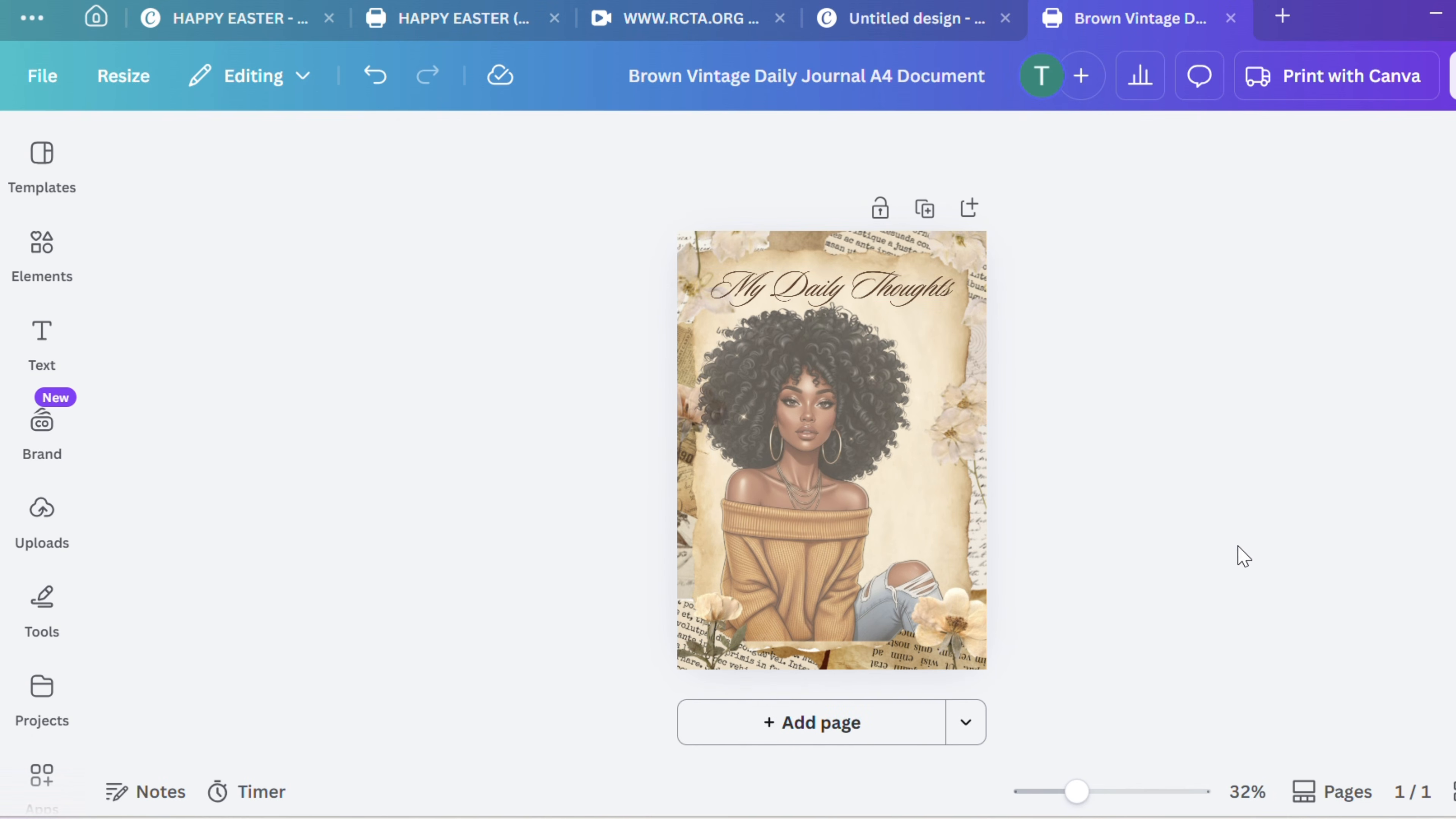
Open the library of design elements
left_click(42, 252)
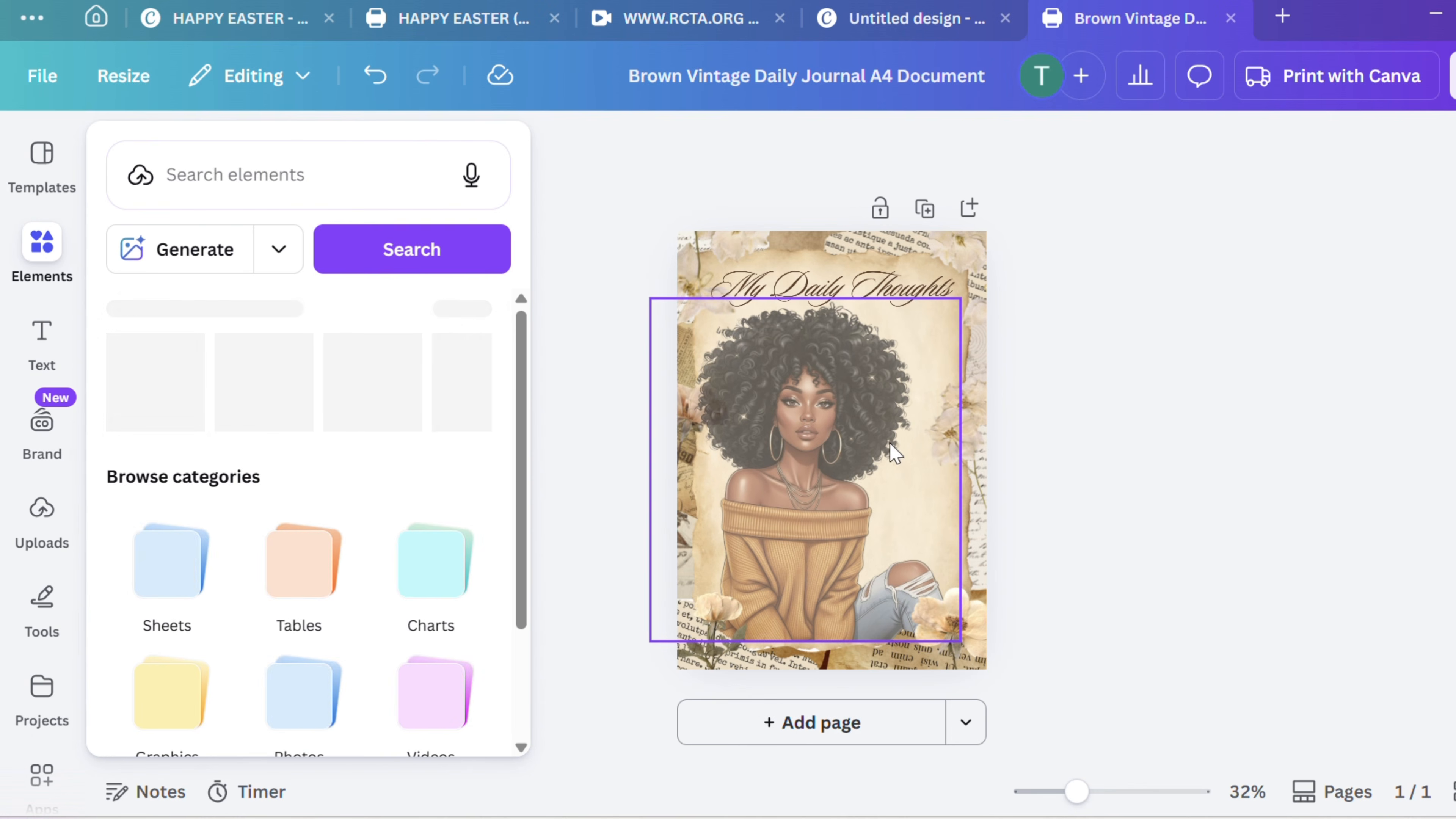